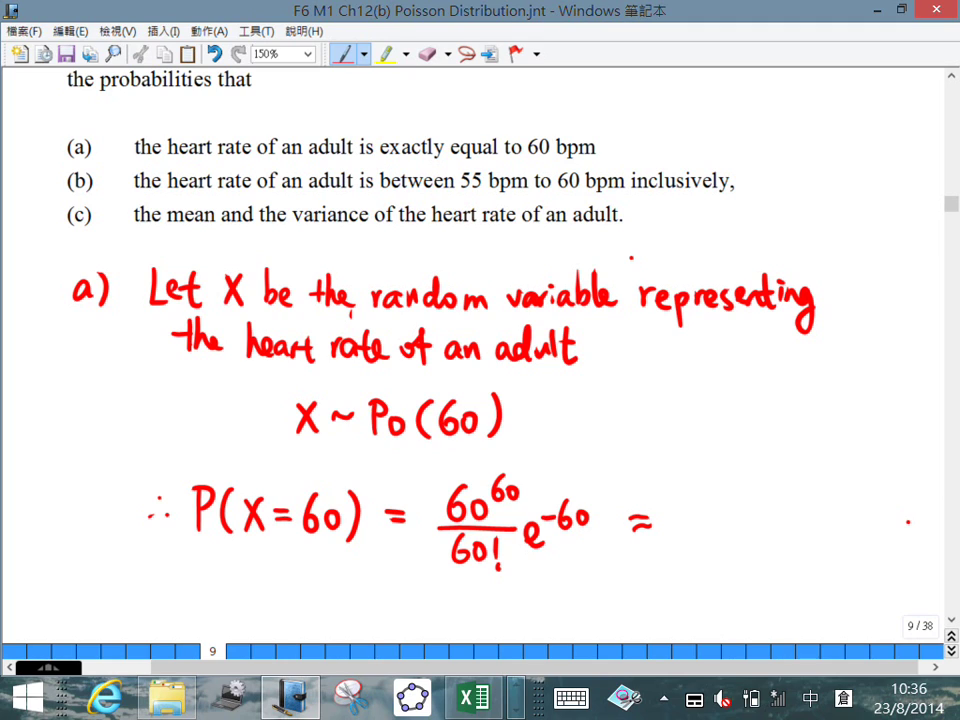
Handwrite the approximate decimal value of P(X=60) after the approximately-equal sign in part (a)
{"action": "mouse_move", "coordinate": [684, 517]}
{"action": "left_mouse_down"}
{"action": "mouse_move", "coordinate": [674, 540]}
{"action": "mouse_move", "coordinate": [684, 516]}
{"action": "left_mouse_up"}
{"action": "left_click", "coordinate": [703, 537]}
{"action": "left_click_drag", "start_coordinate": [720, 522], "coordinate": [781, 535]}
Switch to the blank Excel workbook and calculate 60 to the power of 60 in cell A1 with =60^60
{"action": "left_click", "coordinate": [474, 697]}
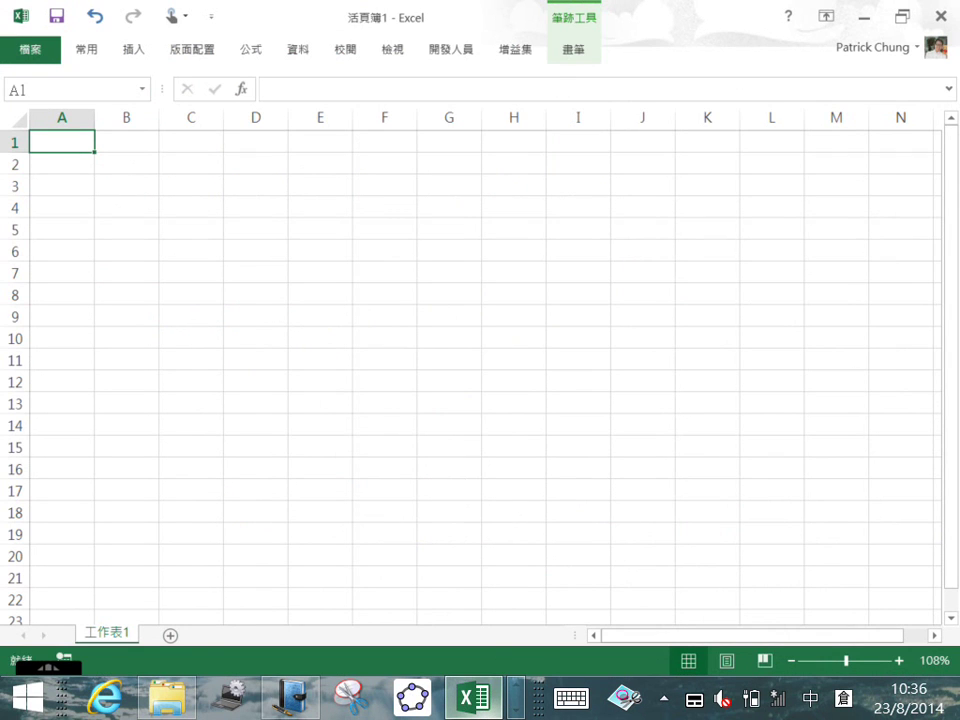
{"action": "type", "text": "="}
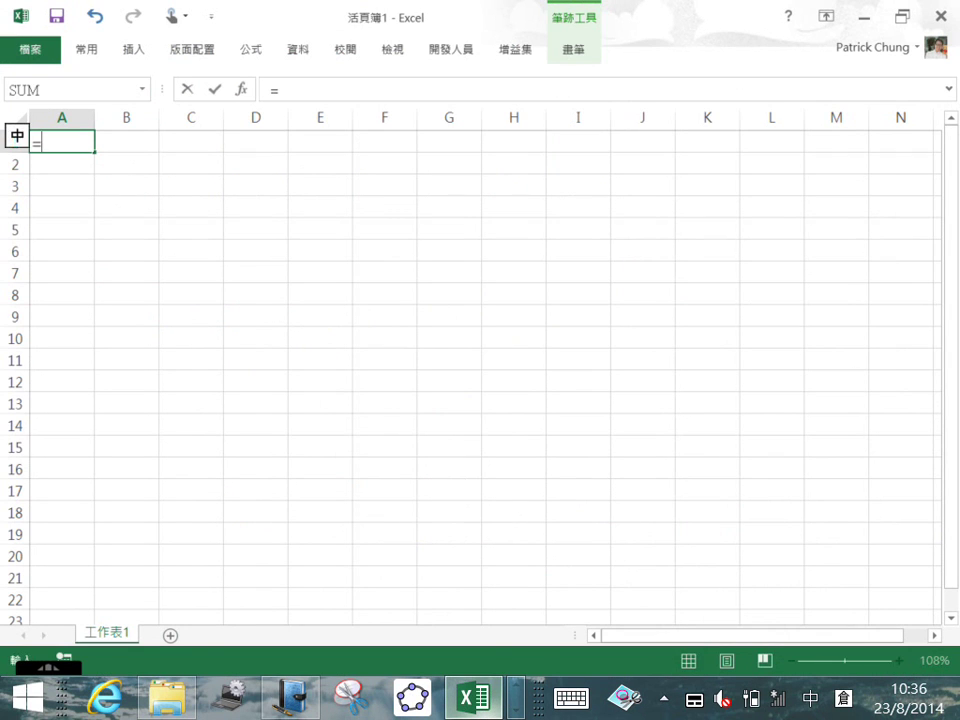
{"action": "type", "text": "60"}
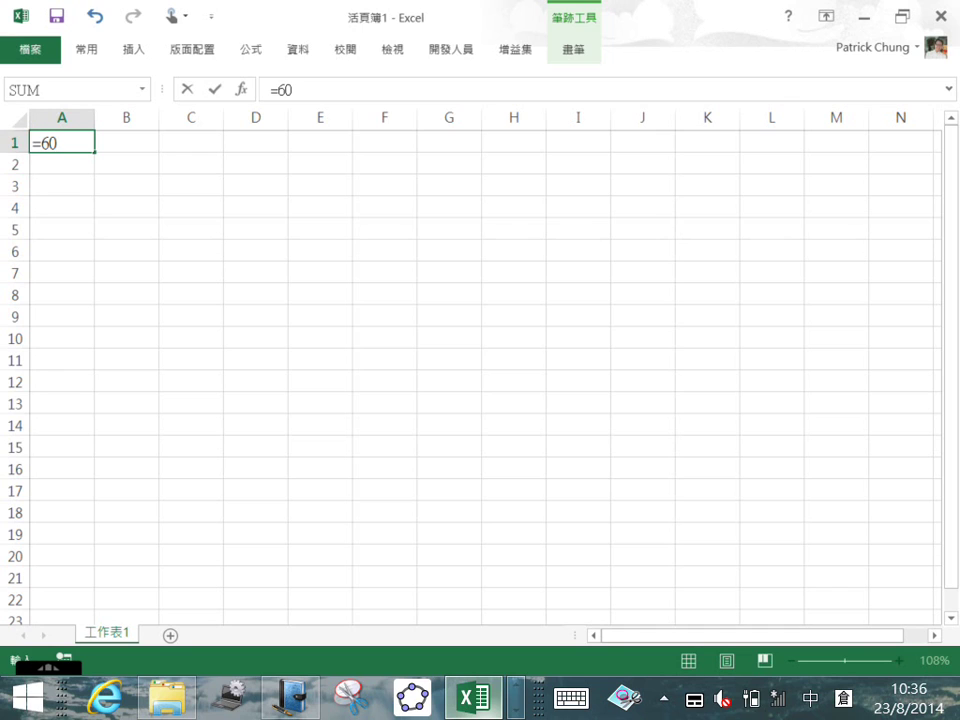
{"action": "type", "text": "^60"}
{"action": "key", "text": "Return"}
{"action": "left_click", "coordinate": [79, 142]}
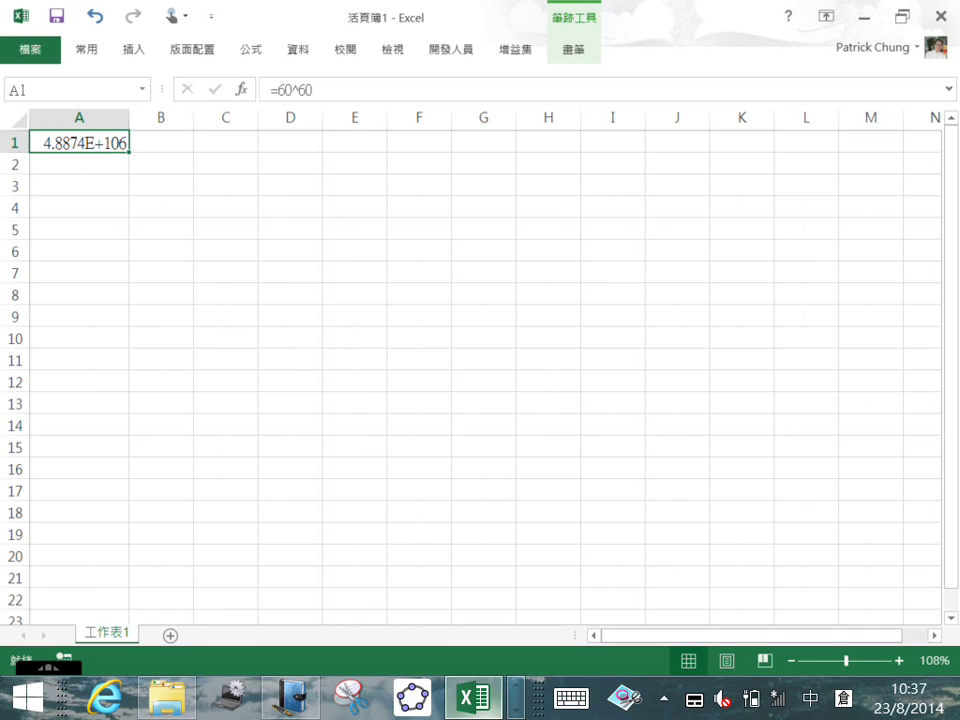
Calculate the factorial of 60 in cell A2 with =FACT(60)
{"action": "left_click", "coordinate": [79, 164]}
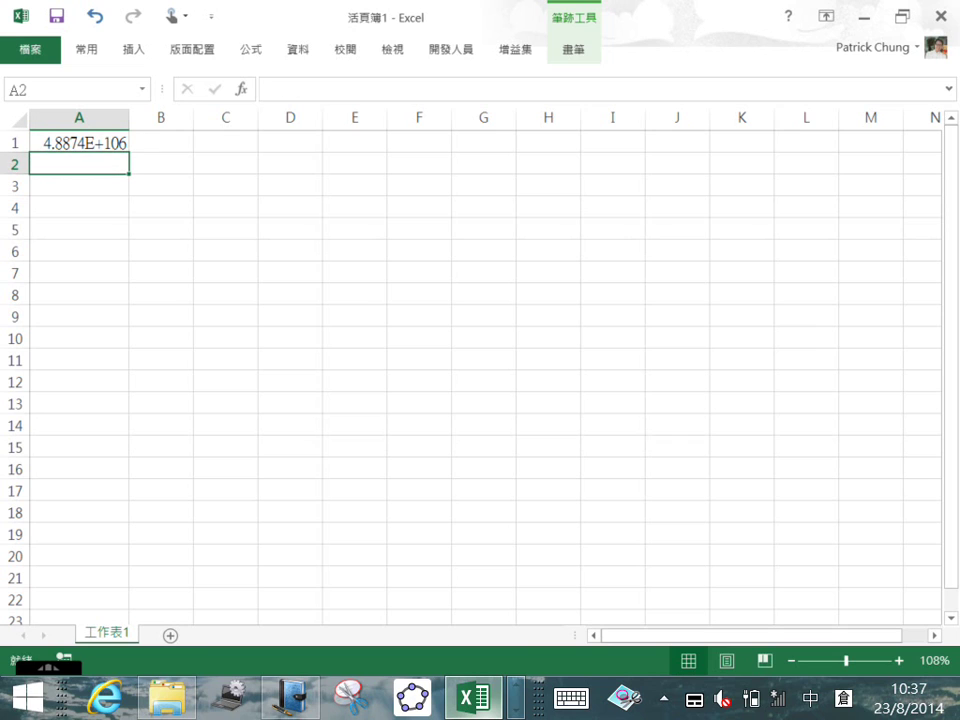
{"action": "type", "text": "=fa"}
{"action": "key", "text": "Escape"}
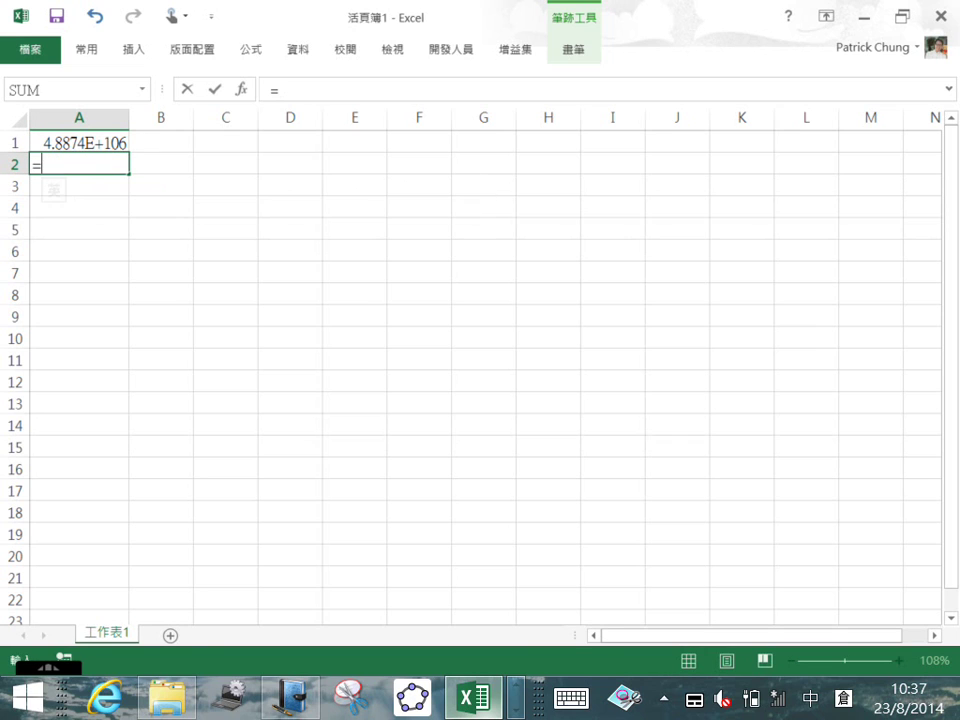
{"action": "key", "text": "shift"}
{"action": "type", "text": "fac"}
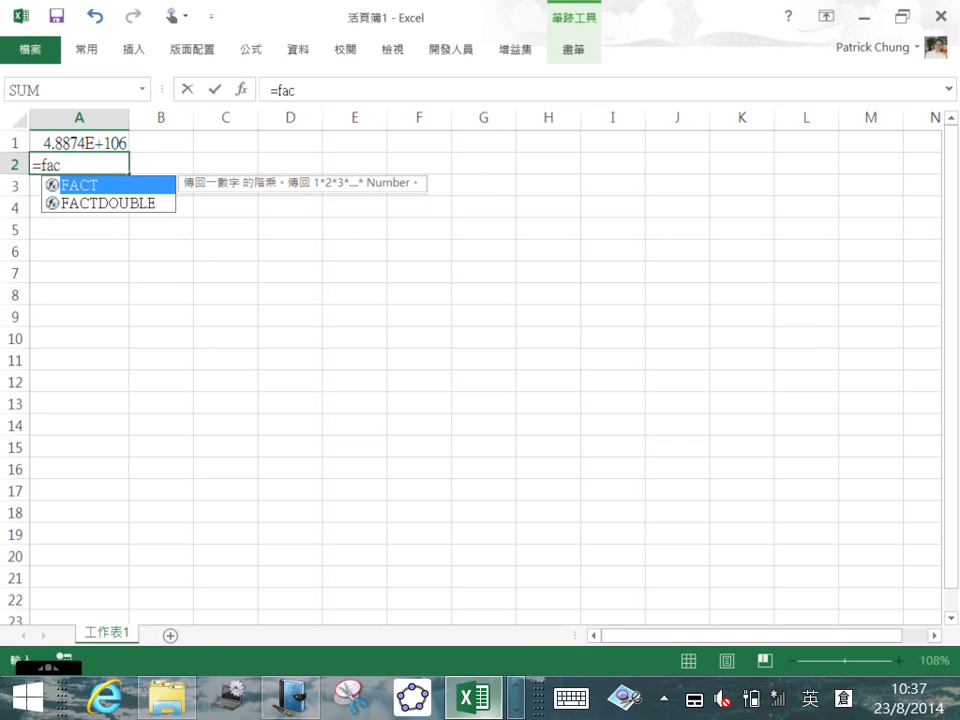
{"action": "double_click", "coordinate": [100, 185]}
{"action": "type", "text": "60"}
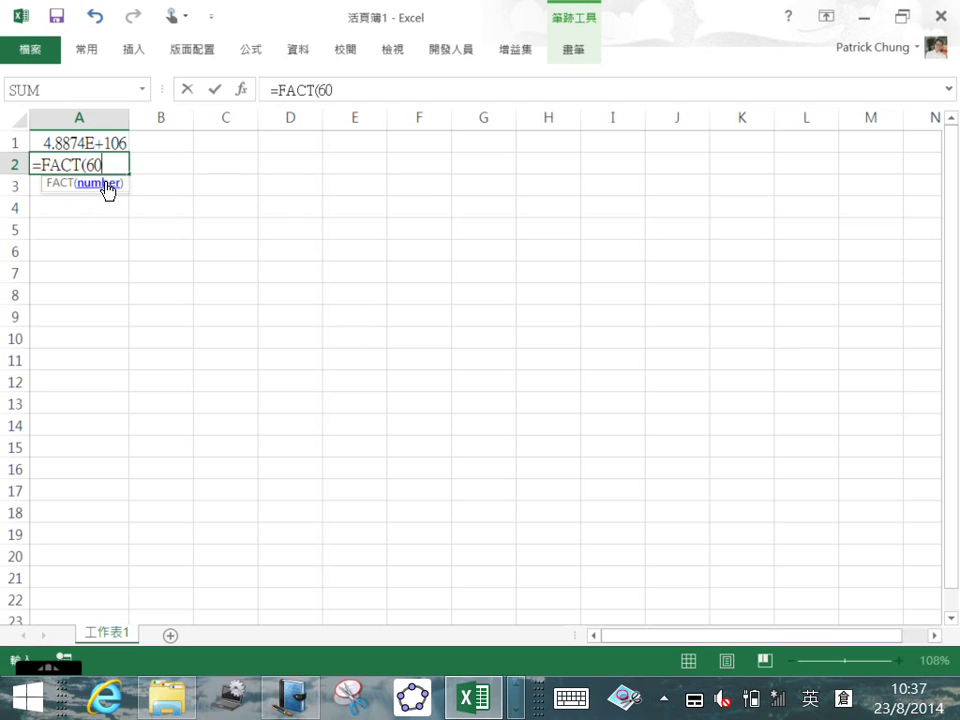
{"action": "type", "text": ")"}
{"action": "key", "text": "Return"}
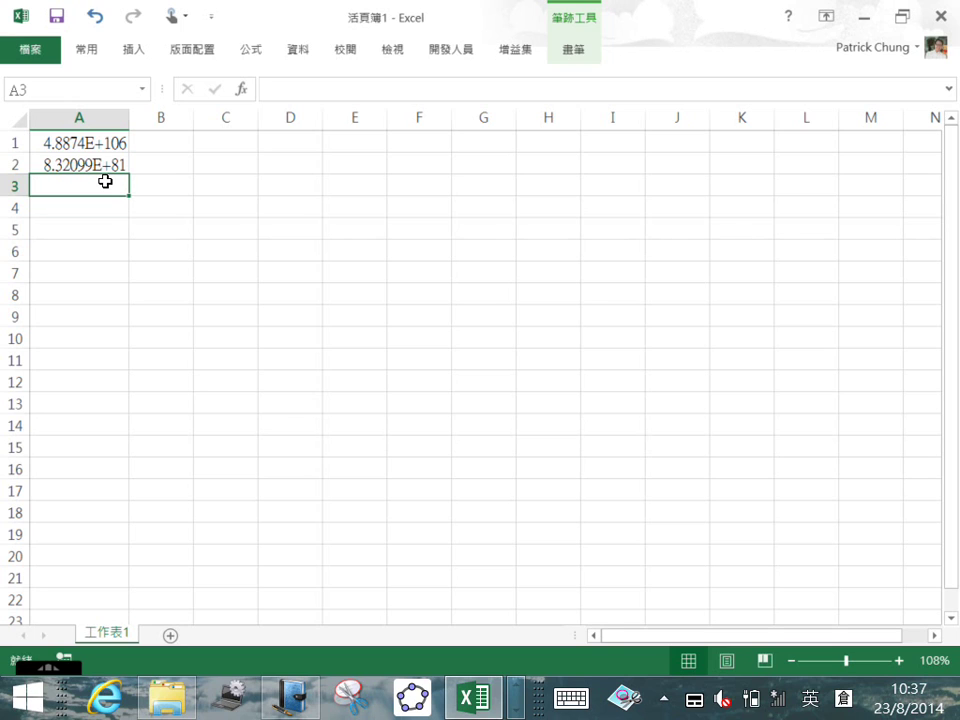
Calculate e to the power of -60 in cell A3 with =EXP(-60)
{"action": "type", "text": "="}
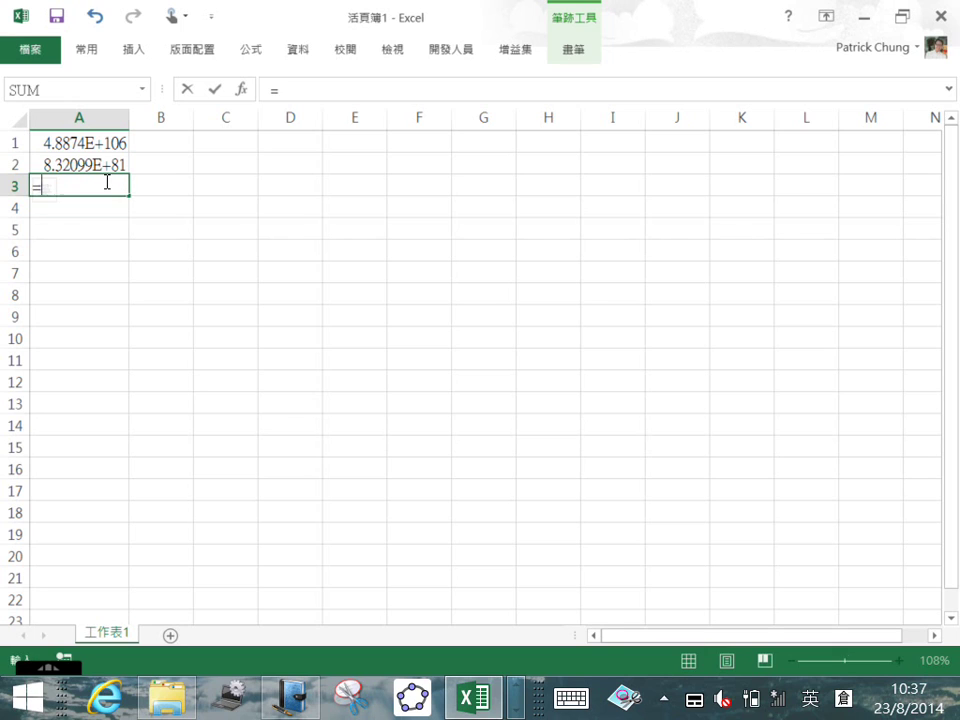
{"action": "type", "text": "exp("}
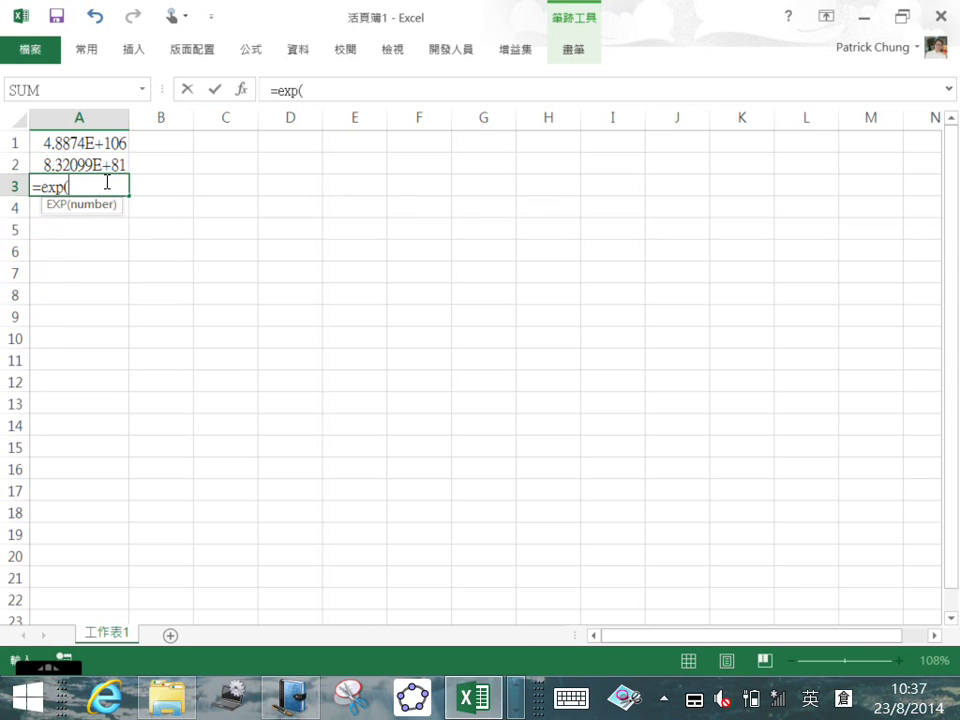
{"action": "type", "text": "-60)"}
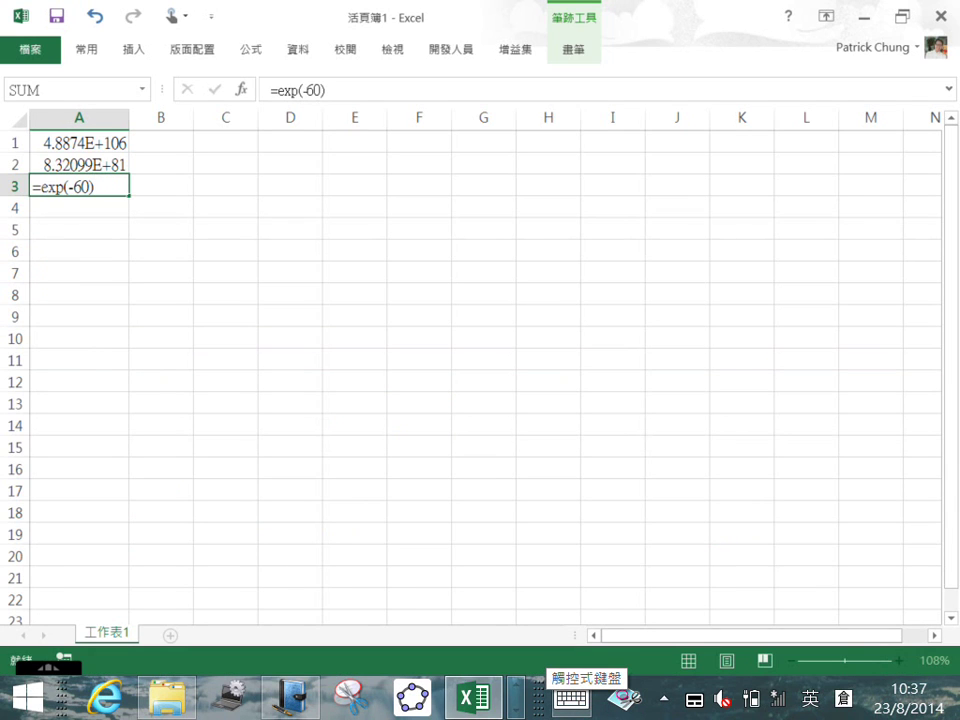
{"action": "key", "text": "Return"}
{"action": "key", "text": "Return"}
Compute the Poisson probability in cell C1 with the formula =A1/A2*A3
{"action": "key", "text": "Up"}
{"action": "key", "text": "Up"}
{"action": "key", "text": "Up"}
{"action": "key", "text": "Up"}
{"action": "key", "text": "Right"}
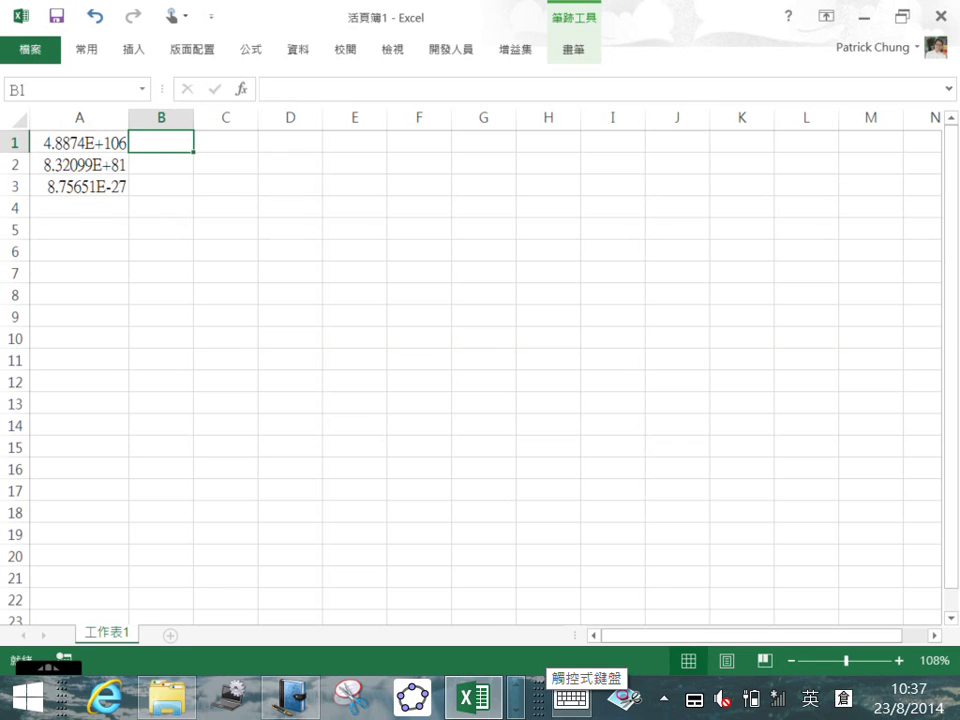
{"action": "key", "text": "Right"}
{"action": "type", "text": "="}
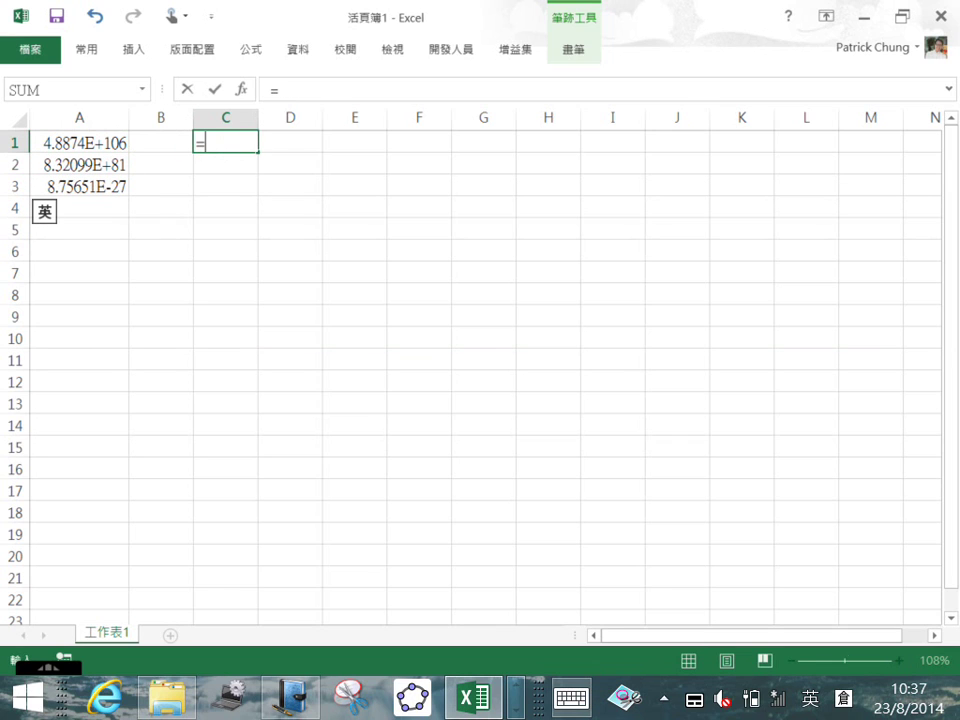
{"action": "left_click", "coordinate": [108, 142]}
{"action": "type", "text": "/"}
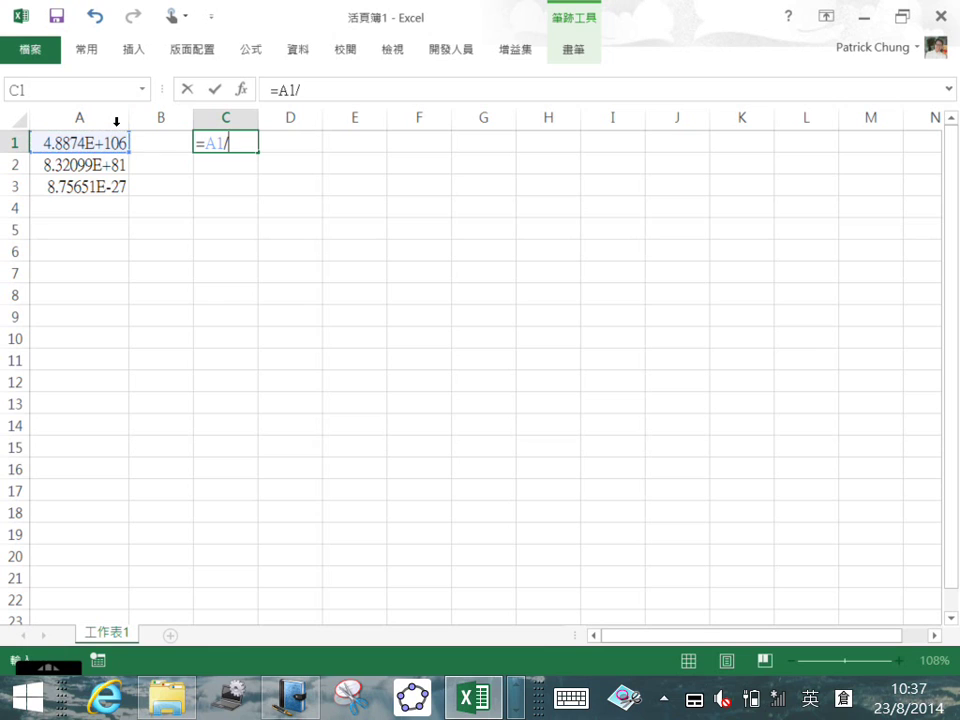
{"action": "left_click", "coordinate": [103, 164]}
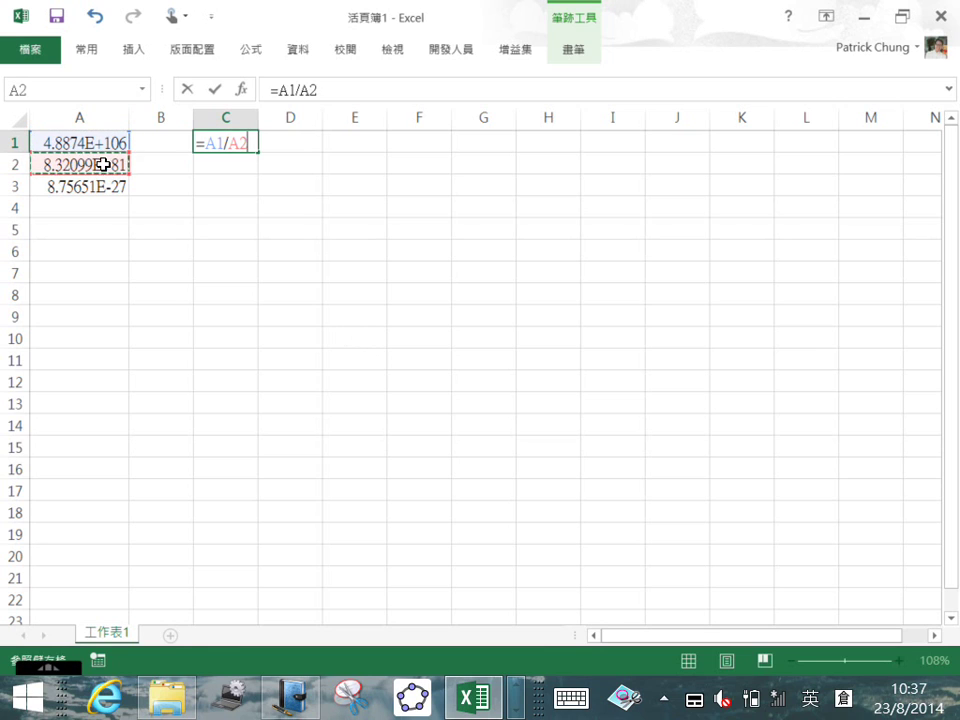
{"action": "type", "text": "*"}
{"action": "left_click", "coordinate": [100, 185]}
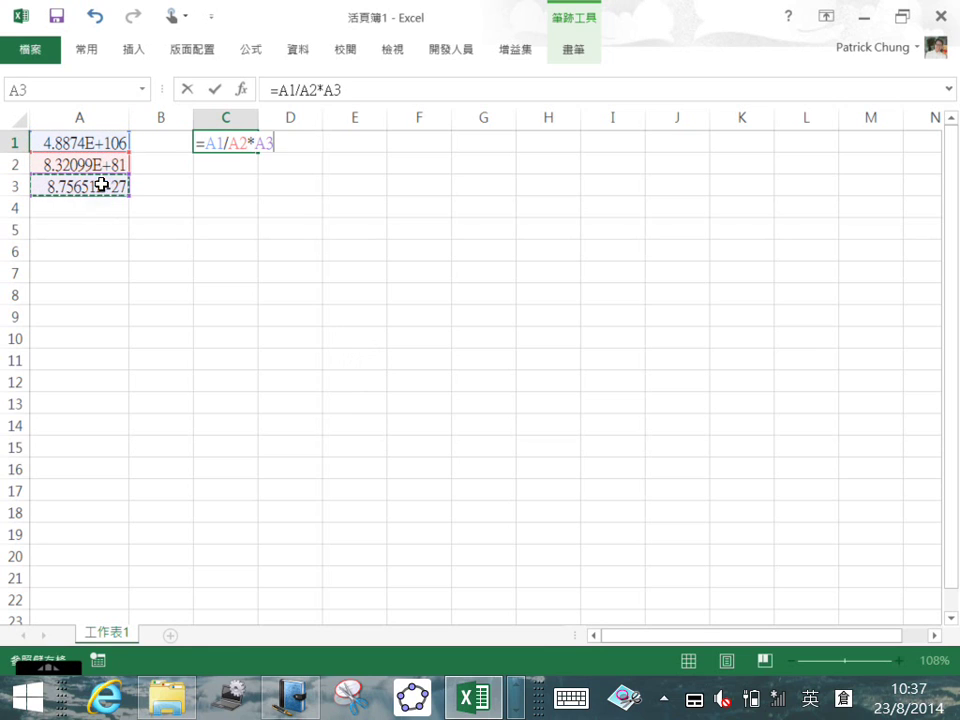
{"action": "key", "text": "Return"}
{"action": "key", "text": "Up"}
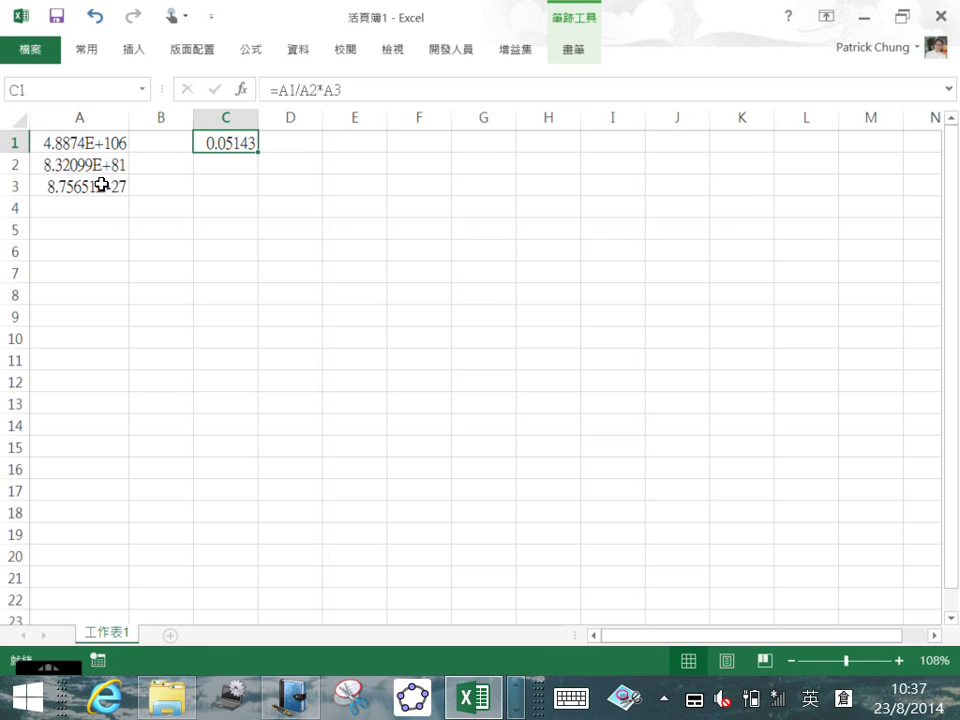
Insert a blank column before column A to make room for row labels
{"action": "left_click", "coordinate": [113, 143]}
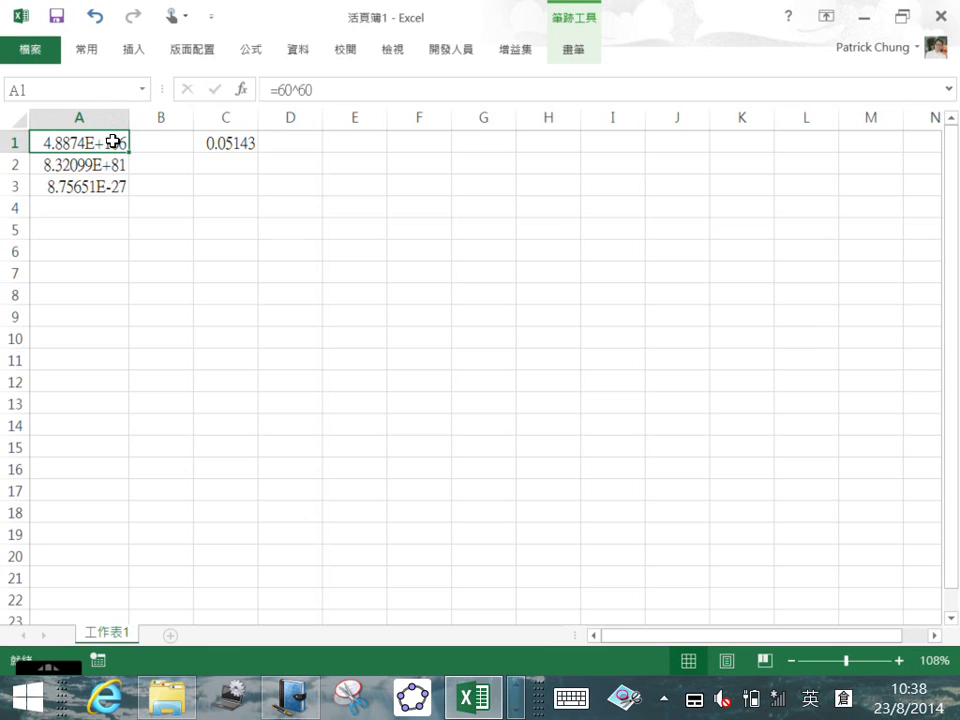
{"action": "left_click", "coordinate": [85, 113]}
{"action": "key", "text": "alt+i"}
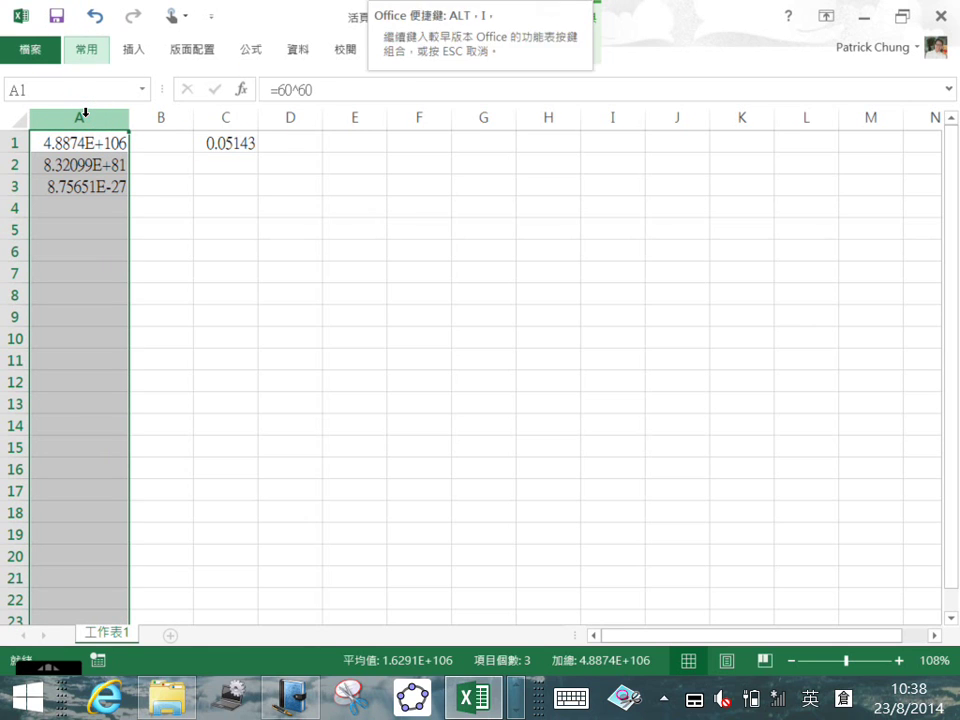
{"action": "key", "text": "c"}
{"action": "key", "text": "Left"}
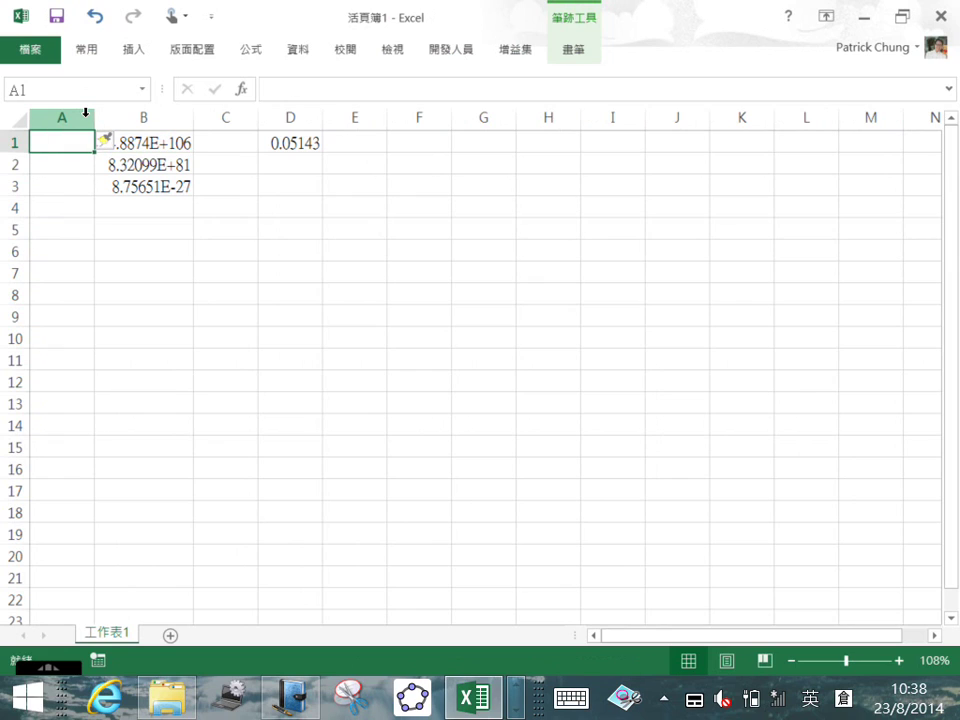
Label the power calculation by entering the text 60^60 in cell A1
{"action": "type", "text": "60^06"}
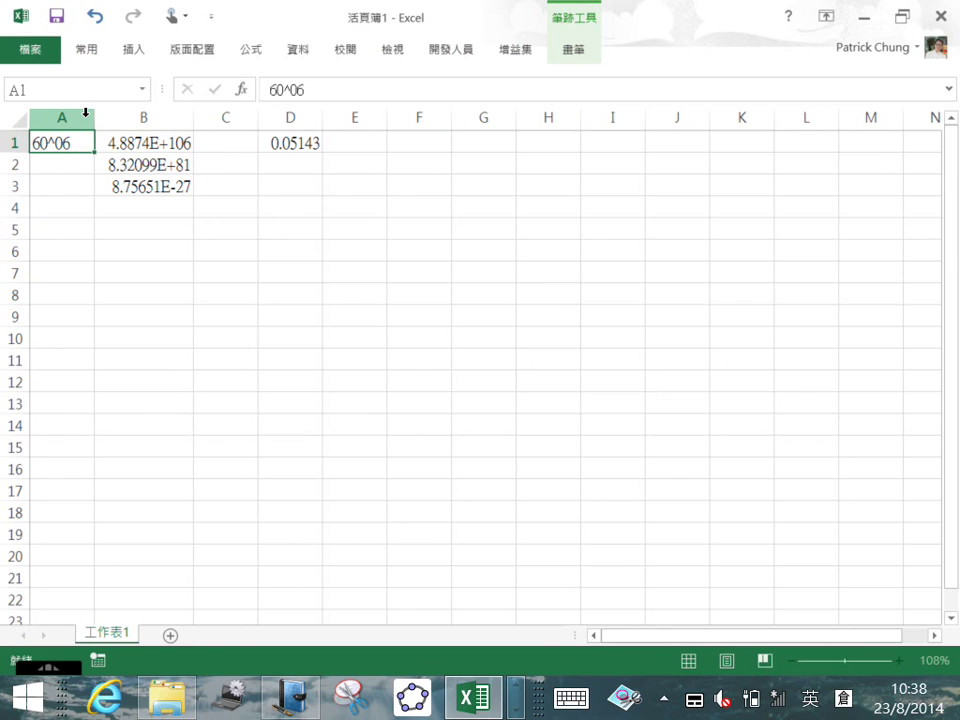
{"action": "key", "text": "Return"}
{"action": "key", "text": "Up"}
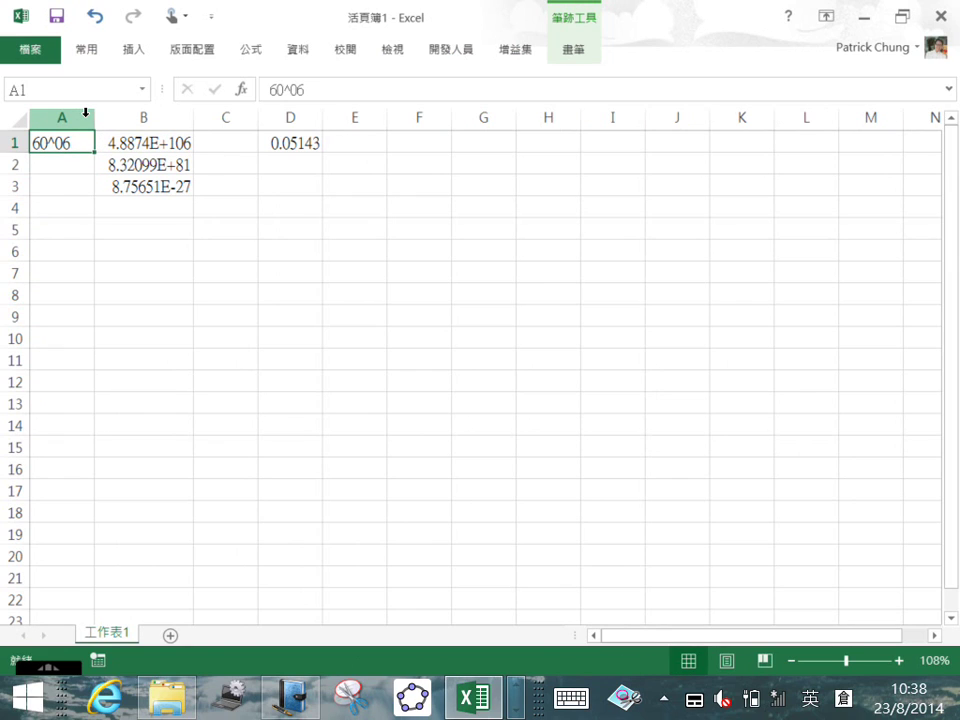
{"action": "type", "text": "60^"}
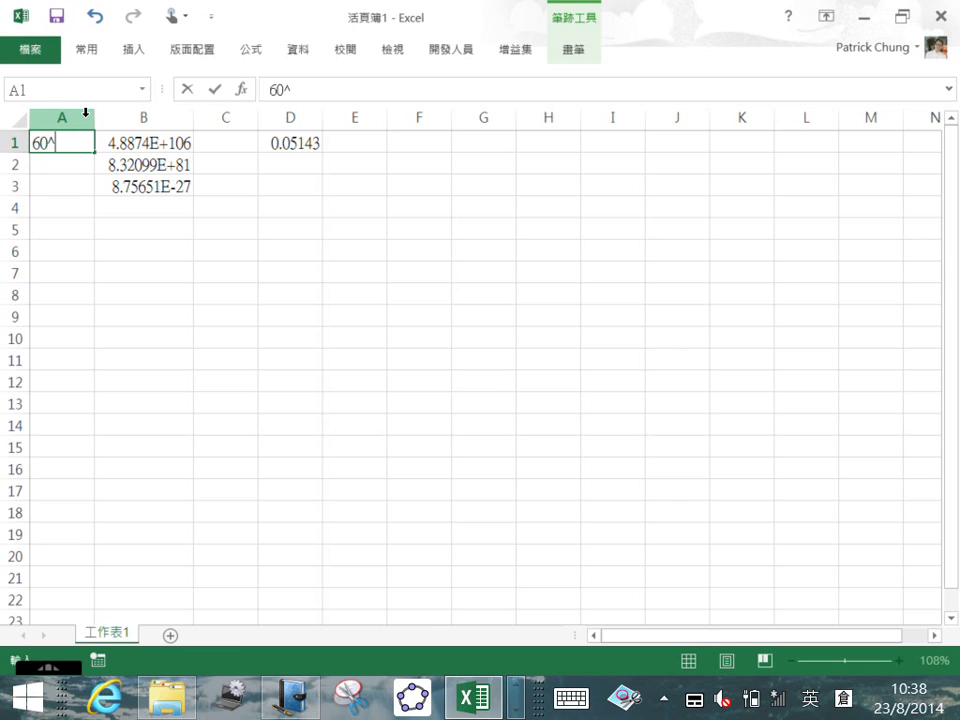
{"action": "type", "text": "60"}
{"action": "key", "text": "Return"}
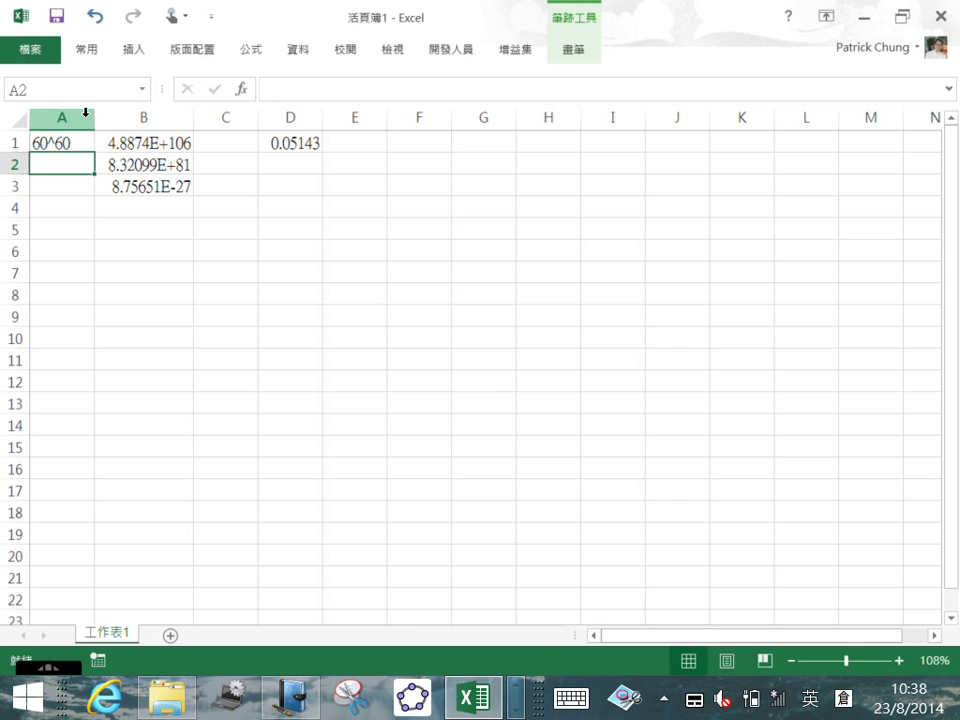
Label the factorial calculation by entering the text 60! in cell A2
{"action": "type", "text": "e"}
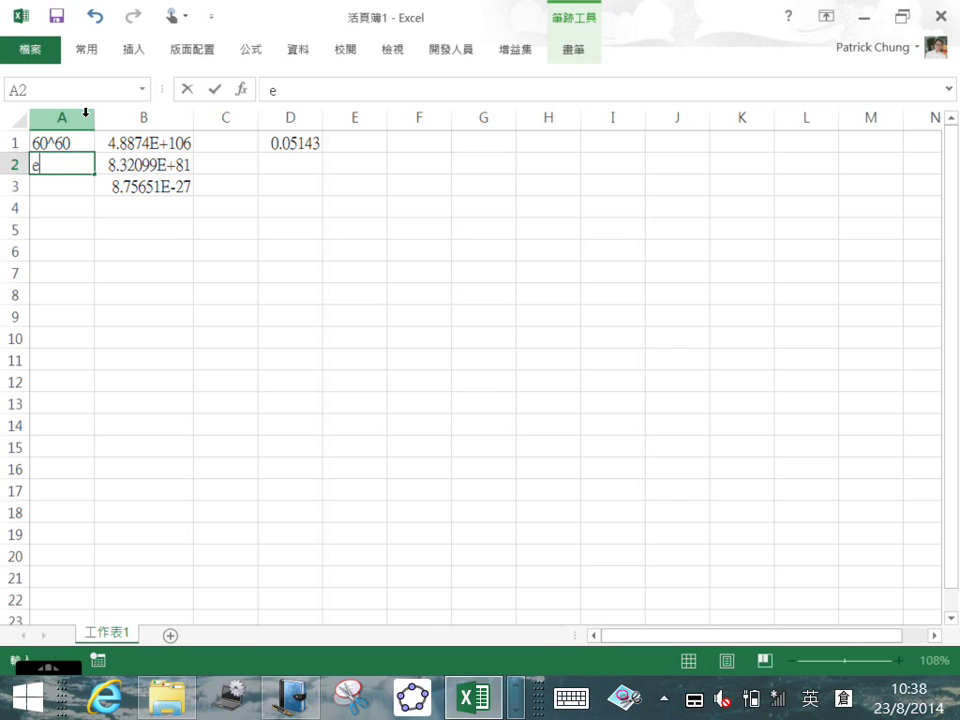
{"action": "key", "text": "BackSpace"}
{"action": "key", "text": "shift"}
{"action": "key", "text": "Right"}
{"action": "key", "text": "Left"}
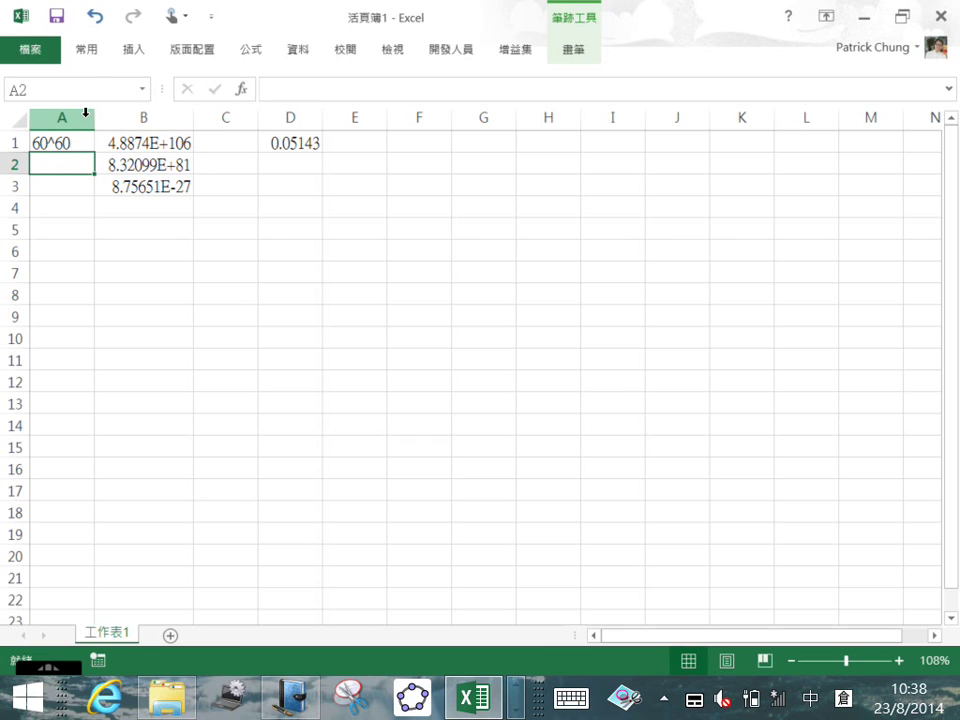
{"action": "type", "text": "60!"}
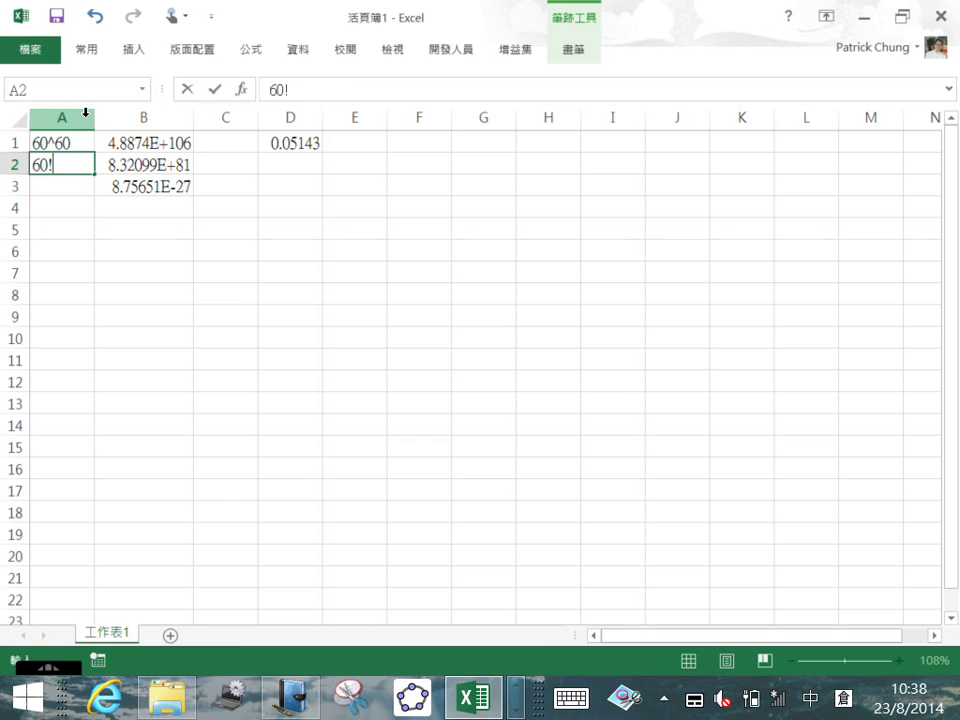
{"action": "key", "text": "Return"}
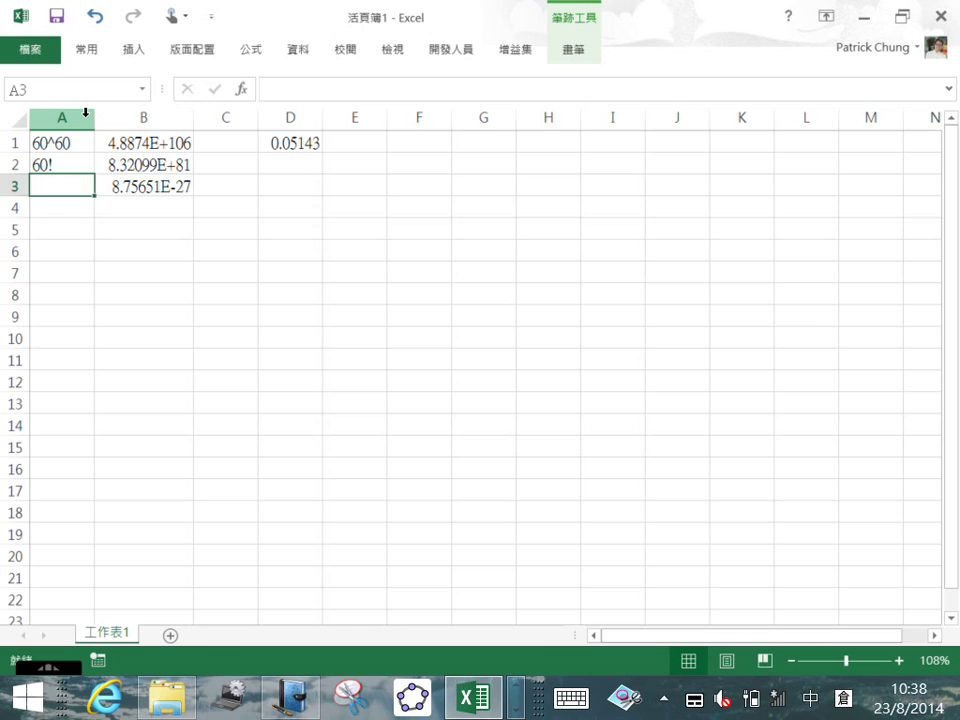
Label the exponential calculation by entering the text e^(-60) in cell A3
{"action": "key", "text": "Right"}
{"action": "key", "text": "Left"}
{"action": "type", "text": "e"}
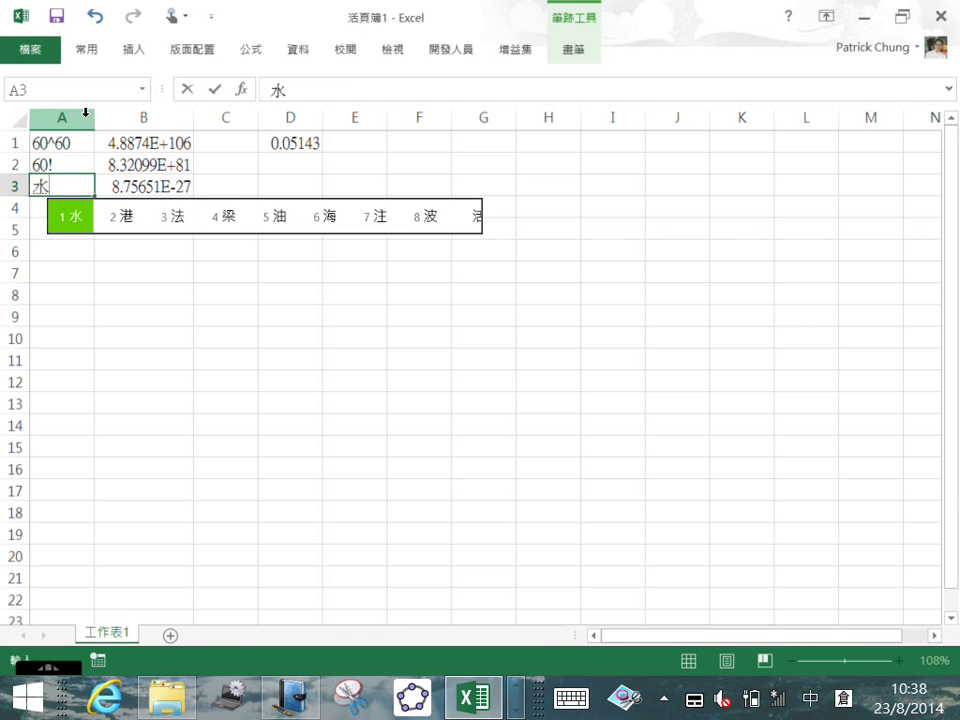
{"action": "key", "text": "Escape"}
{"action": "key", "text": "shift"}
{"action": "type", "text": "e"}
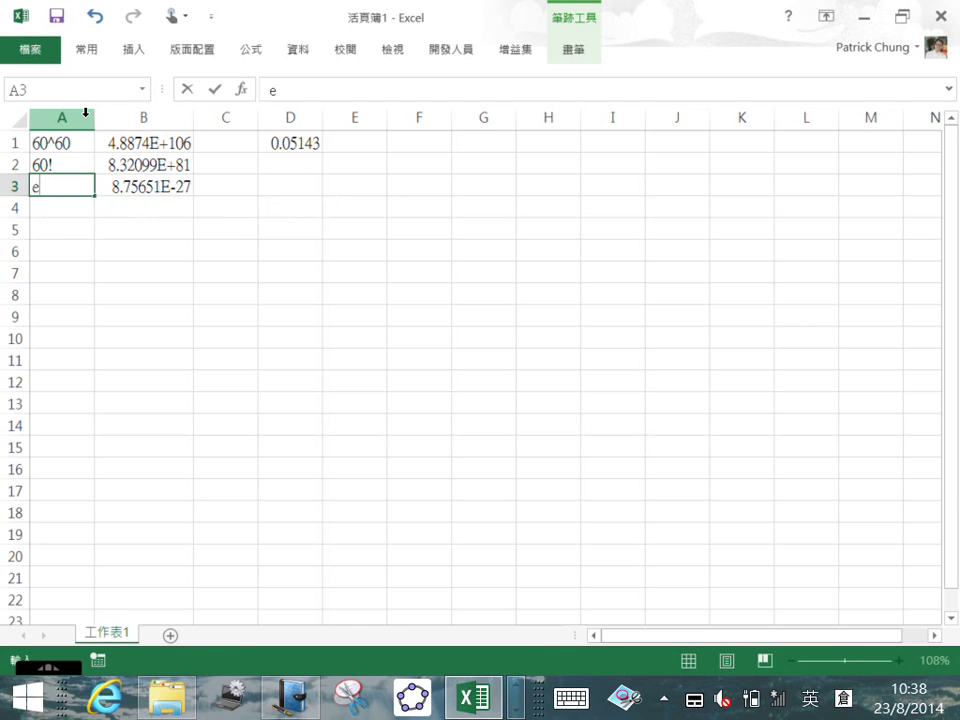
{"action": "type", "text": "^(-60)"}
{"action": "key", "text": "Return"}
Open the probability formula in cell D1 to examine its cell references
{"action": "key", "text": "Up"}
{"action": "key", "text": "Right"}
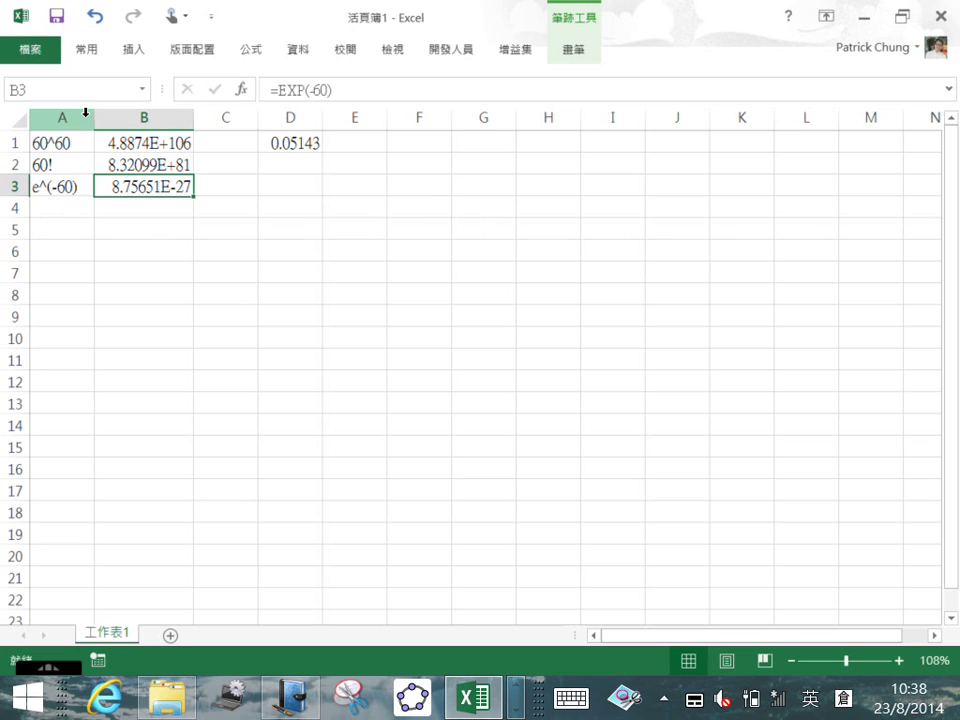
{"action": "key", "text": "Right"}
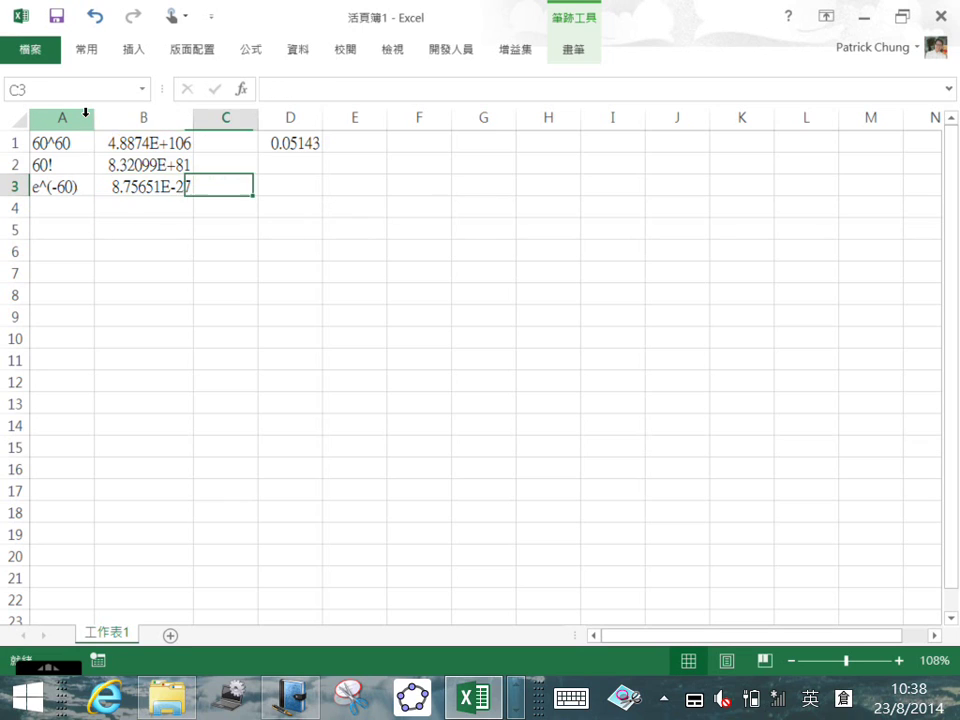
{"action": "key", "text": "Up"}
{"action": "key", "text": "Up"}
{"action": "key", "text": "Right"}
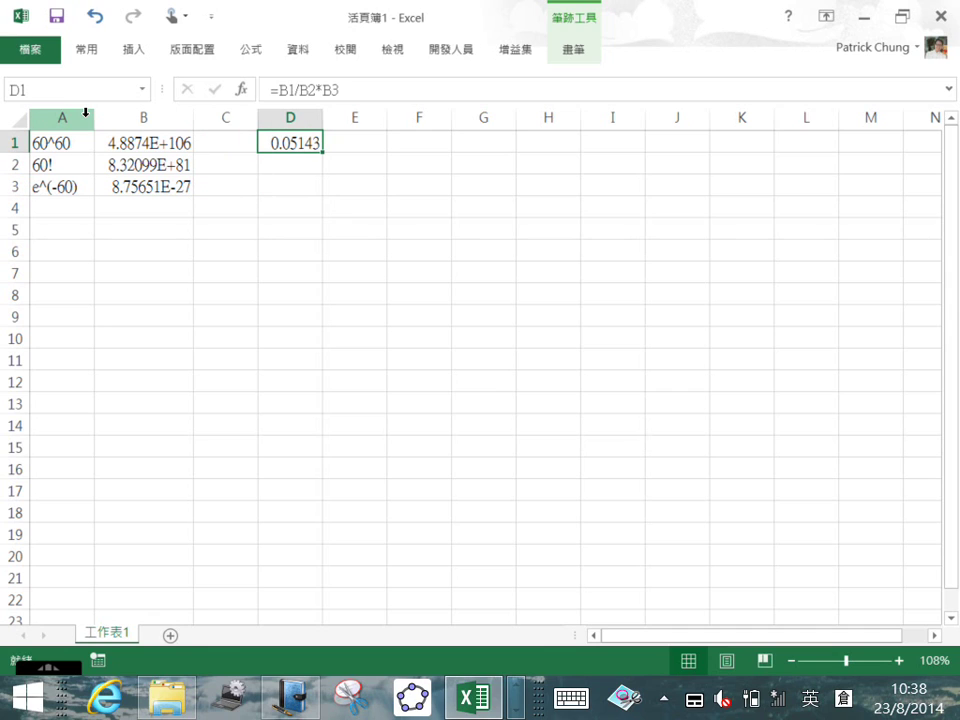
{"action": "left_click", "coordinate": [292, 89]}
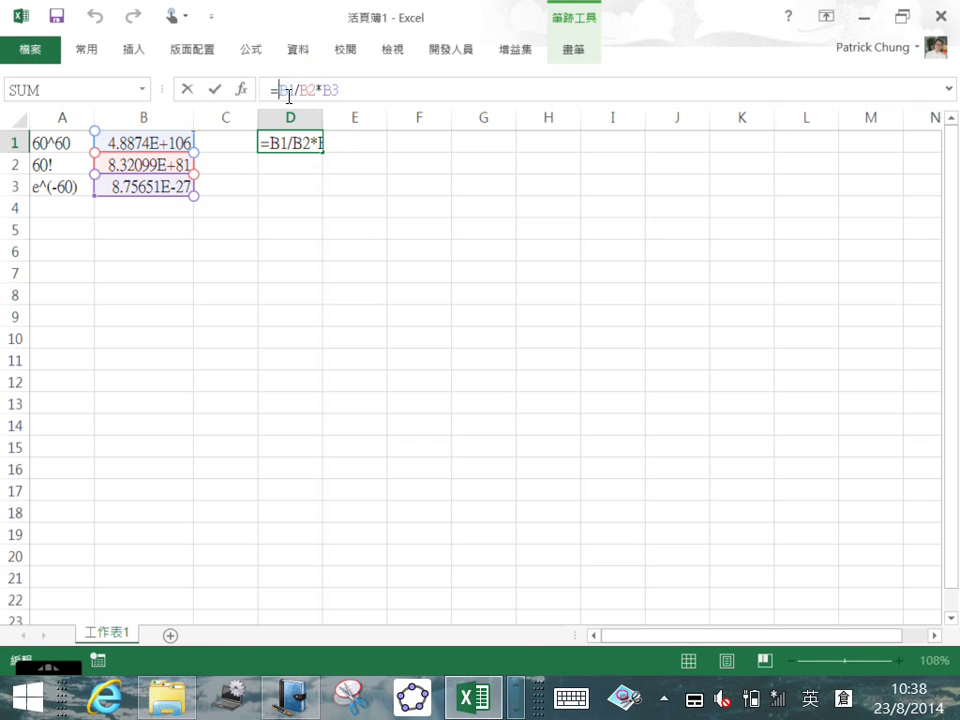
Enclose the division of B1 by B2 in parentheses so the D1 formula reads =(B1/B2)*B3
{"action": "type", "text": "*"}
{"action": "key", "text": "BackSpace"}
{"action": "type", "text": "("}
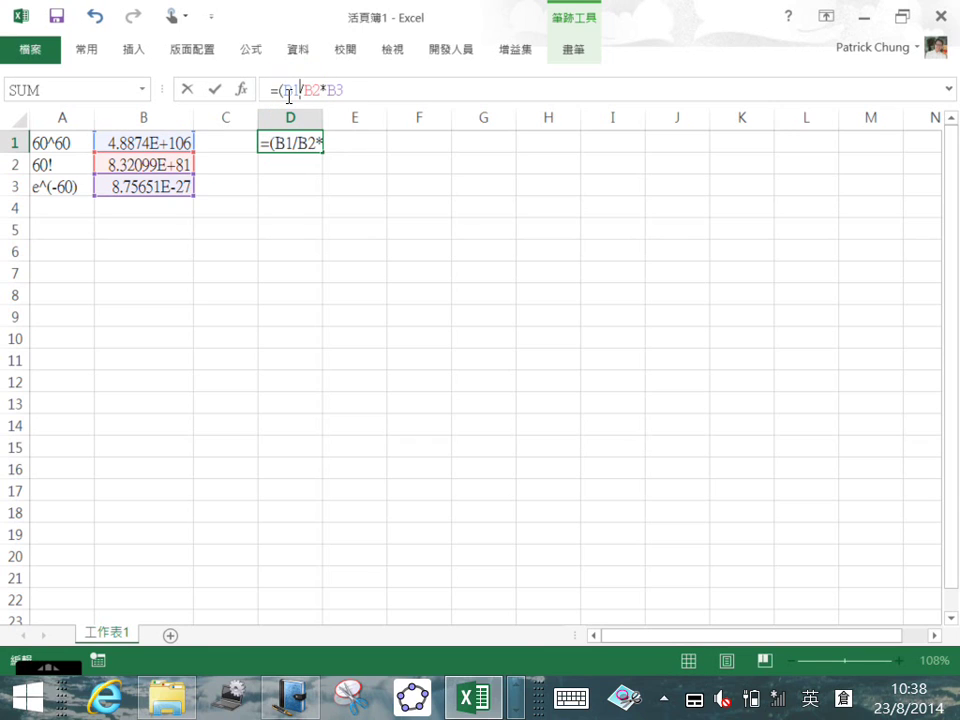
{"action": "key", "text": "Right"}
{"action": "key", "text": "Right"}
{"action": "key", "text": "Right"}
{"action": "key", "text": "Right"}
{"action": "key", "text": "Right"}
{"action": "type", "text": ")"}
{"action": "key", "text": "Return"}
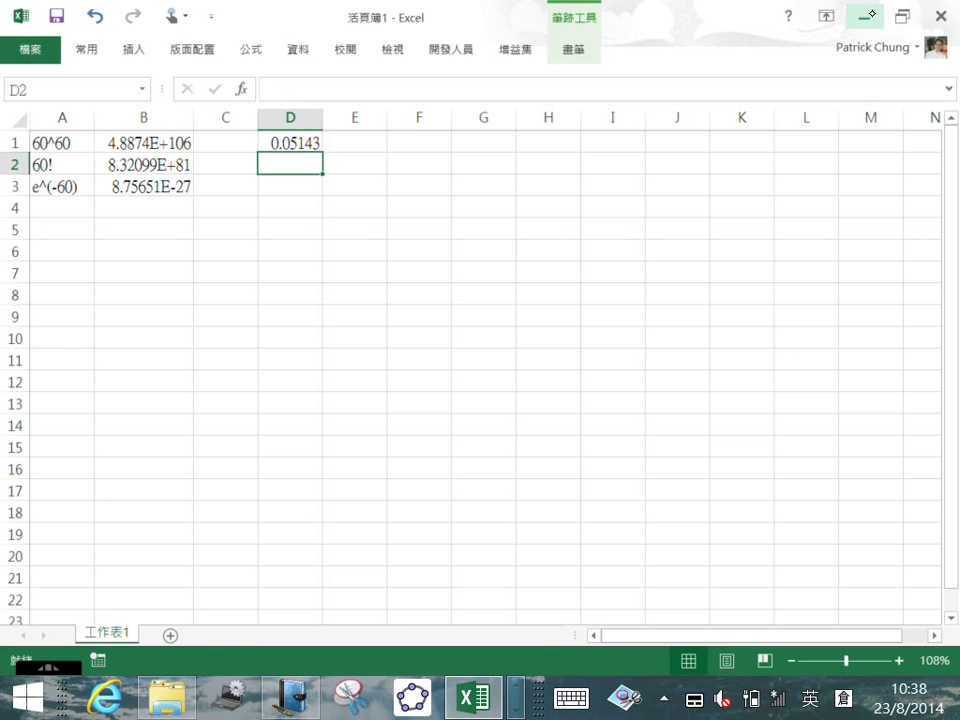
Switch to the Windows Journal note and erase the handwritten 0.0000 after the approximation sign in part (a)
{"action": "left_click", "coordinate": [865, 16]}
{"action": "left_click", "coordinate": [428, 54]}
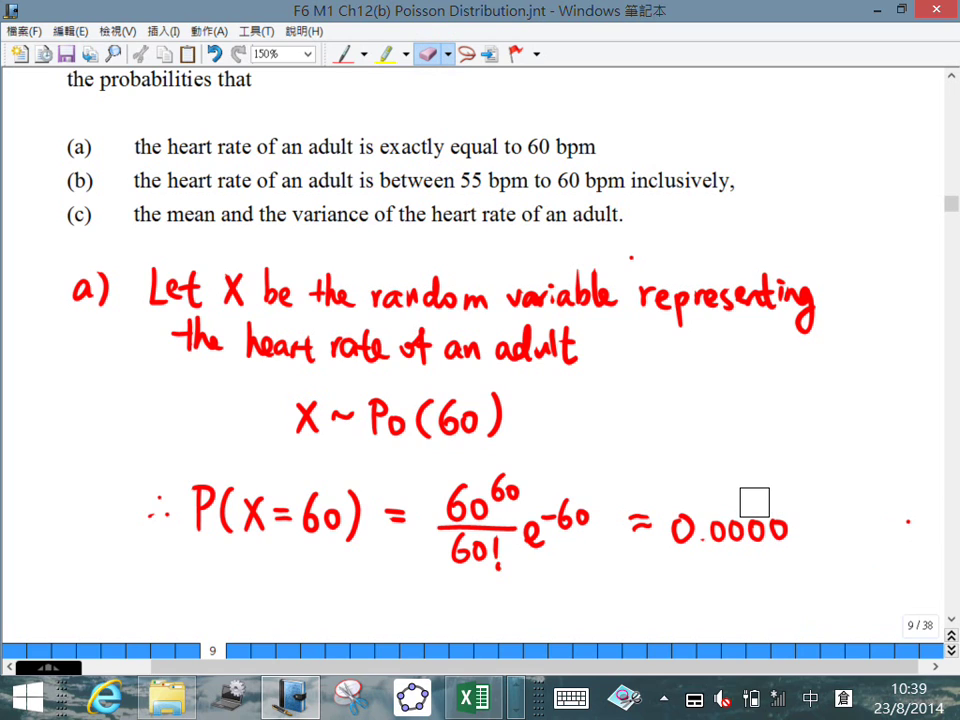
{"action": "left_click", "coordinate": [343, 52]}
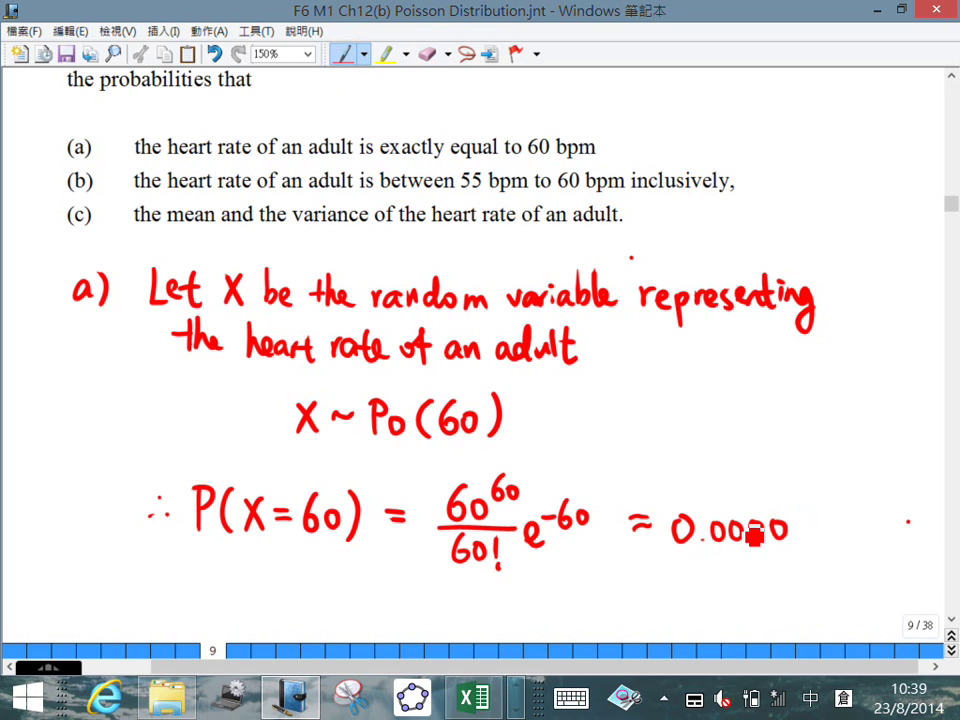
{"action": "left_click", "coordinate": [406, 54]}
{"action": "left_click", "coordinate": [427, 54]}
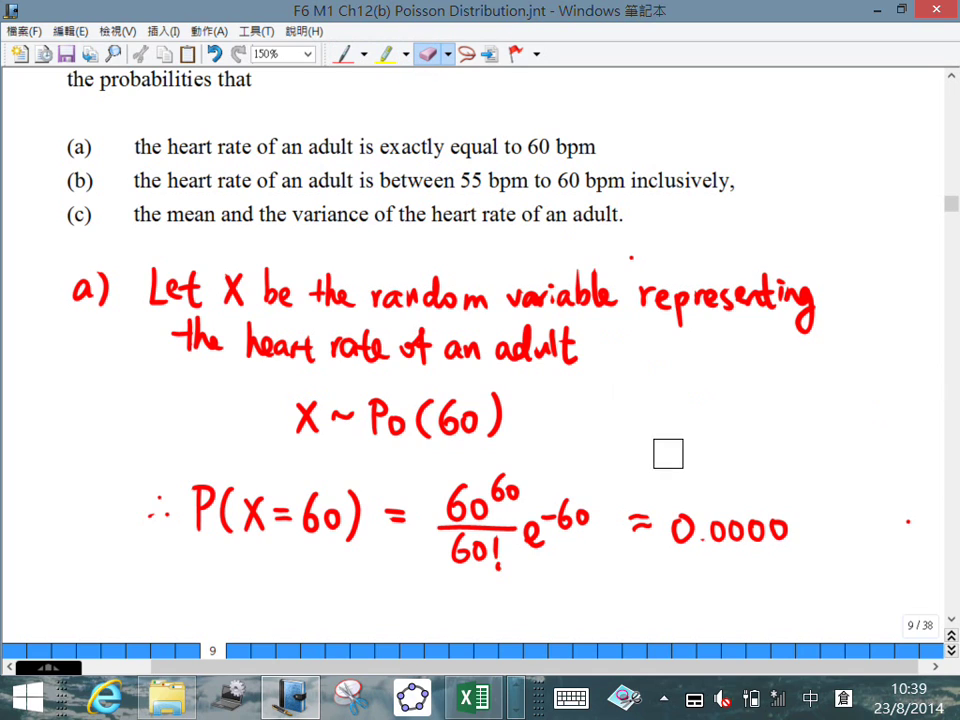
{"action": "mouse_move", "coordinate": [688, 497]}
{"action": "left_mouse_down"}
{"action": "mouse_move", "coordinate": [733, 521]}
{"action": "mouse_move", "coordinate": [662, 543]}
{"action": "mouse_move", "coordinate": [709, 514]}
{"action": "mouse_move", "coordinate": [872, 551]}
{"action": "left_mouse_up"}
{"action": "left_click", "coordinate": [343, 54]}
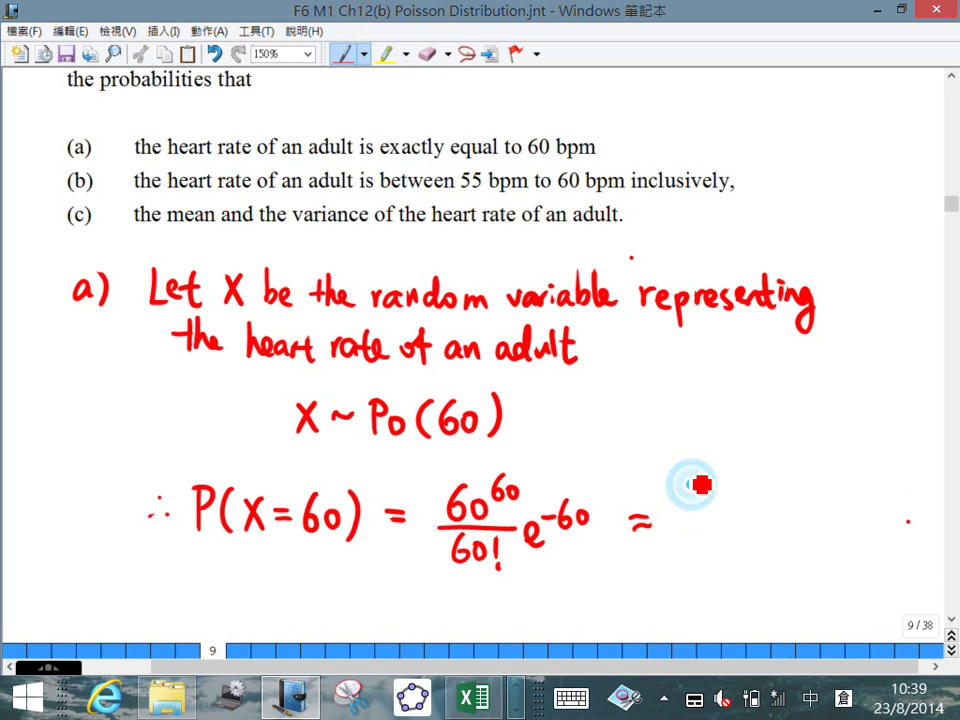
Draw a short yellow highlighter stroke in the empty space beside question part (c)
{"action": "left_click", "coordinate": [386, 54]}
{"action": "left_click_drag", "start_coordinate": [812, 240], "coordinate": [853, 201]}
{"action": "left_click", "coordinate": [343, 54]}
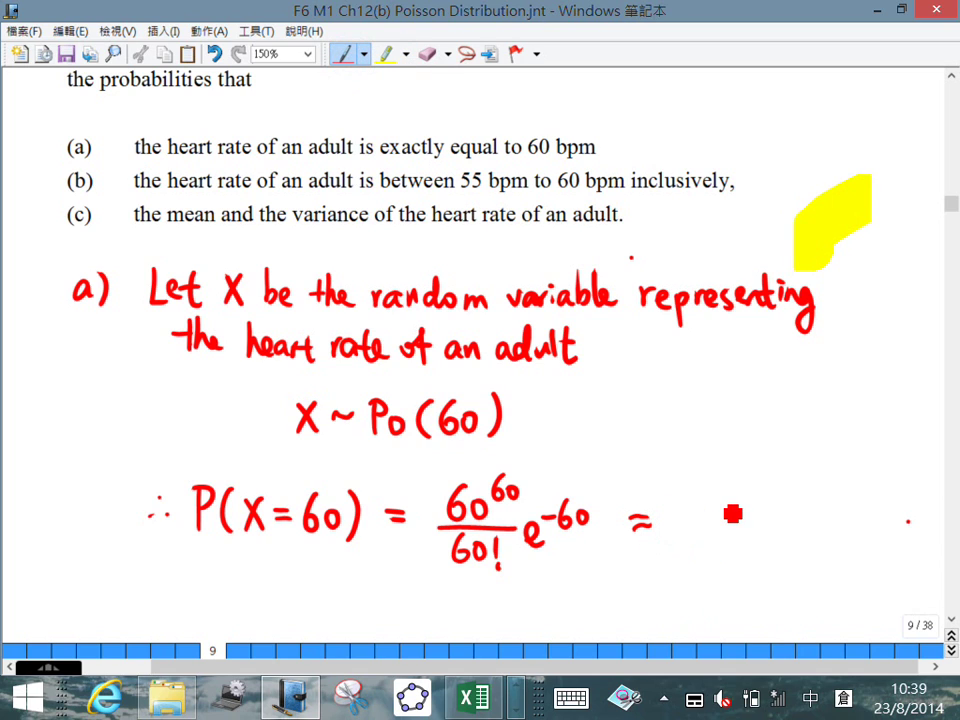
Switch to the magenta highlighter, change its stroke width and draw a zigzag beside question part (c)
{"action": "left_click", "coordinate": [365, 54]}
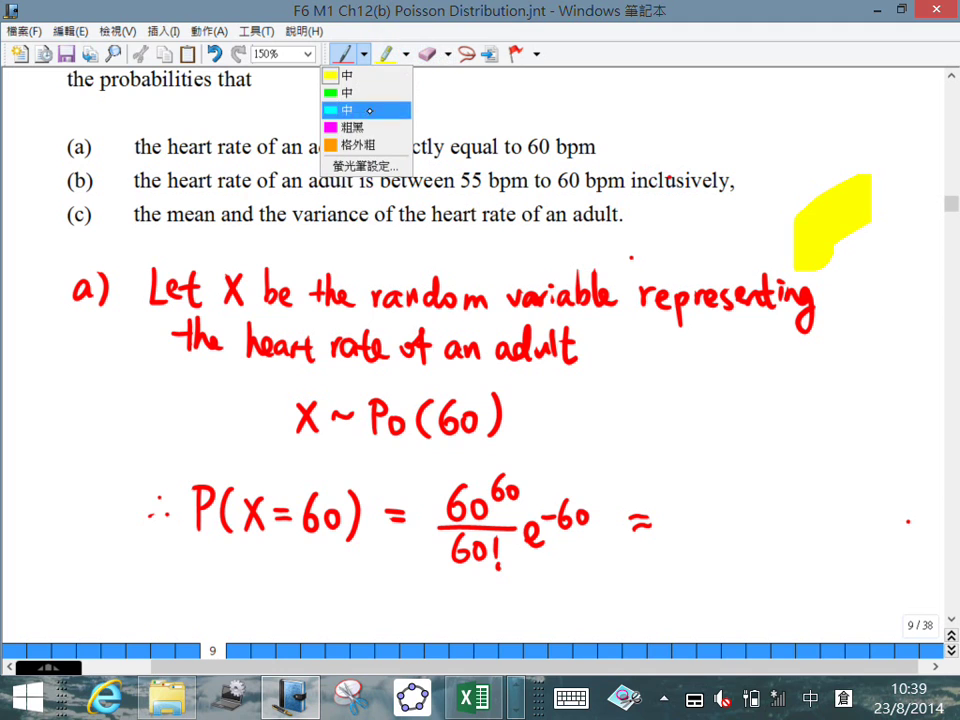
{"action": "left_click", "coordinate": [358, 127]}
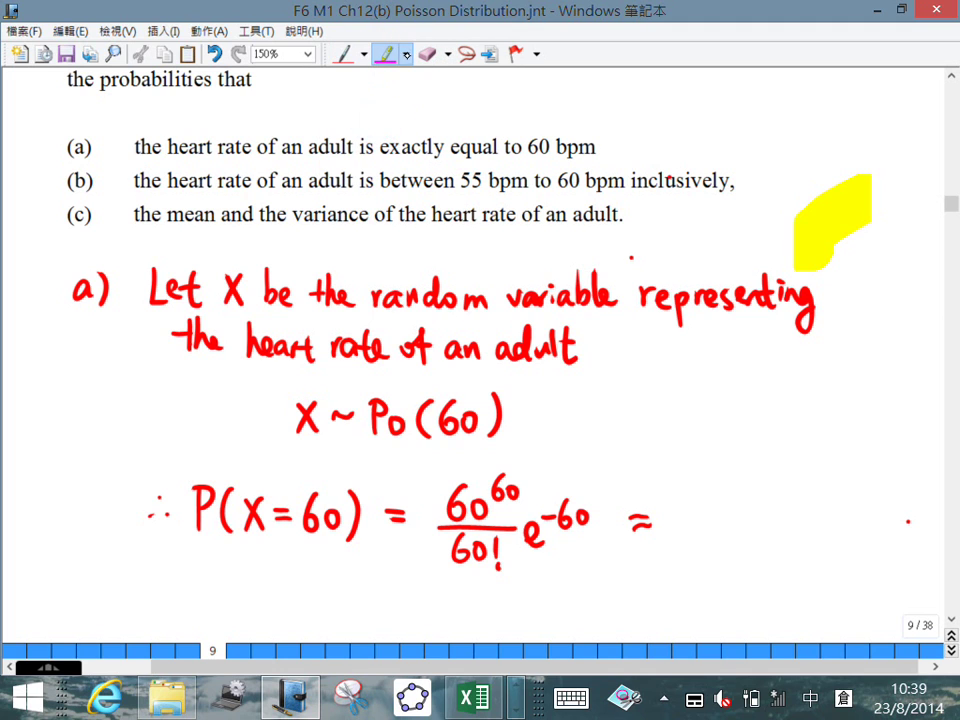
{"action": "left_click", "coordinate": [406, 54]}
{"action": "left_click", "coordinate": [358, 163]}
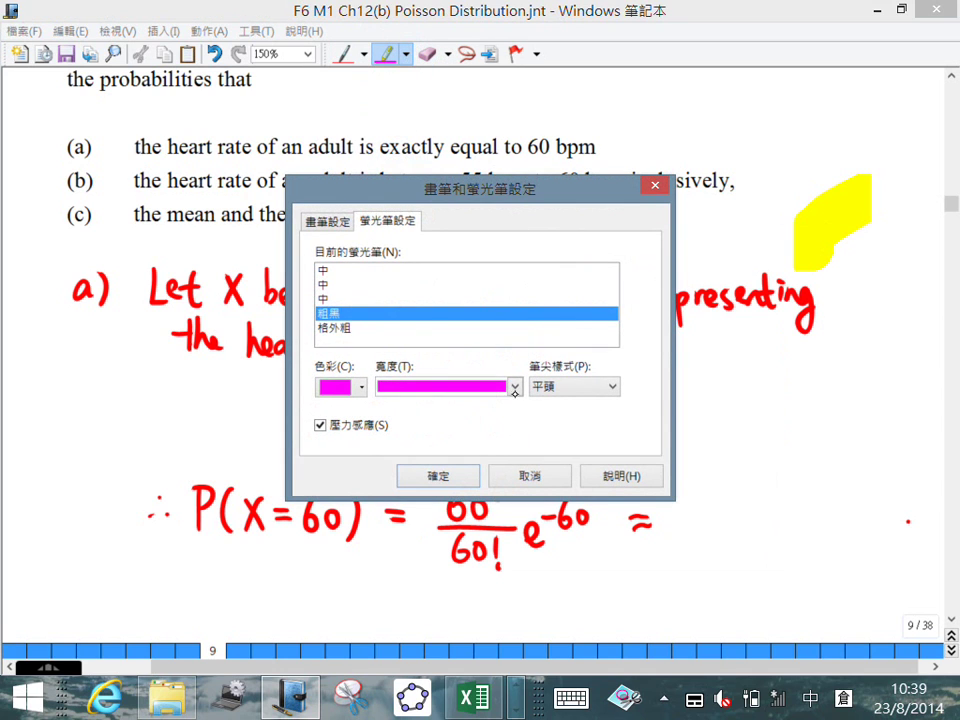
{"action": "left_click", "coordinate": [515, 386]}
{"action": "left_click", "coordinate": [445, 399]}
{"action": "left_click", "coordinate": [439, 476]}
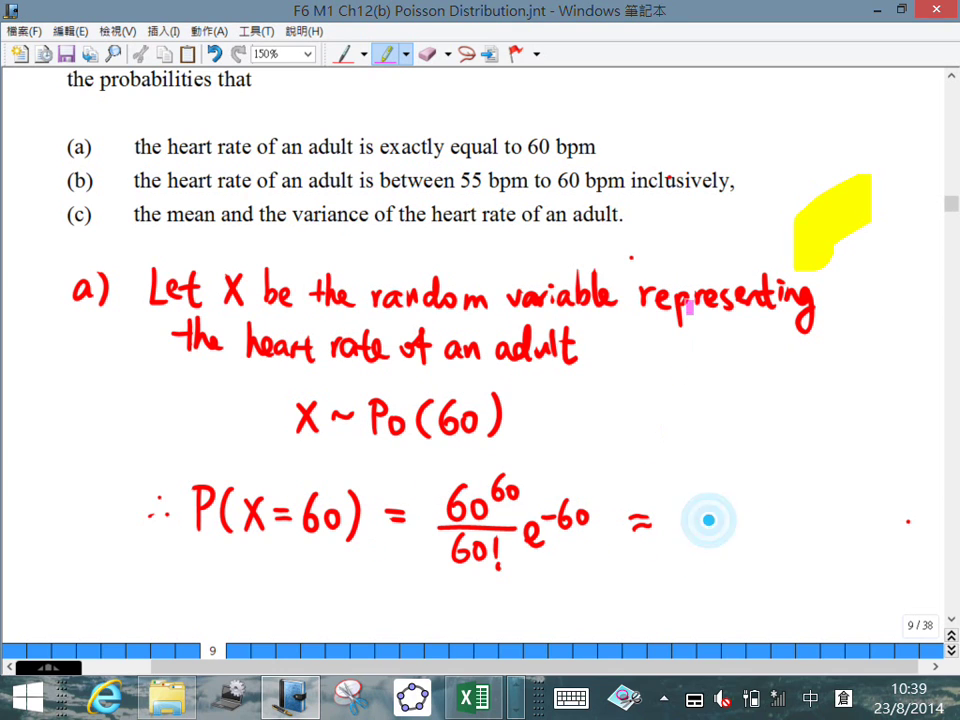
{"action": "left_click_drag", "start_coordinate": [745, 205], "coordinate": [860, 198]}
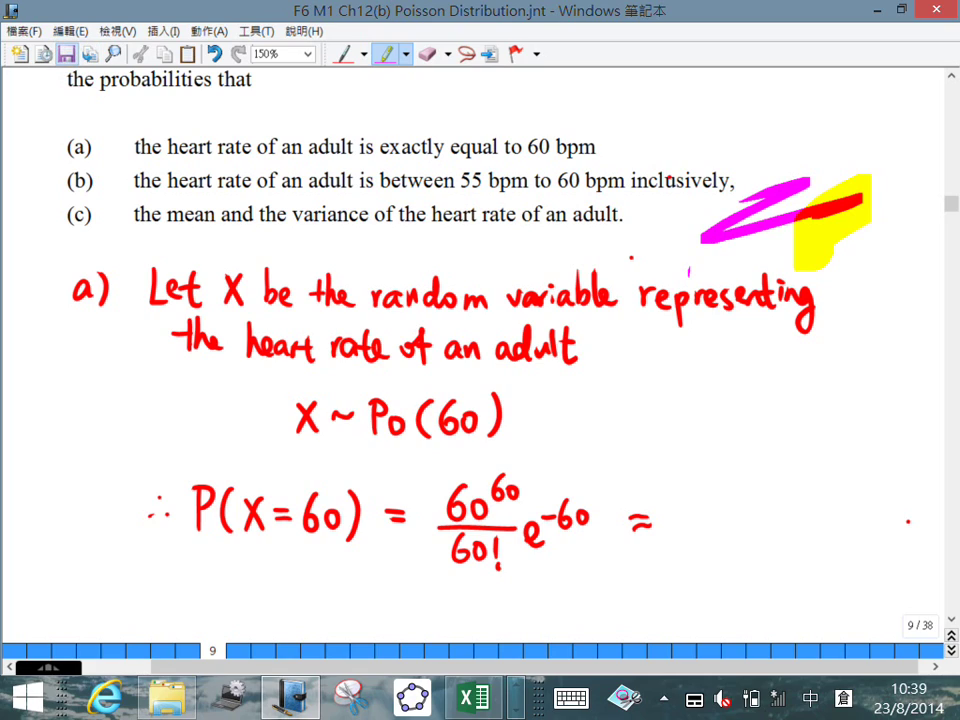
Reopen the F6 M1 Ch12(b) Poisson Distribution note from the desktop and return to the part (a) solution
{"action": "key", "text": "super+d"}
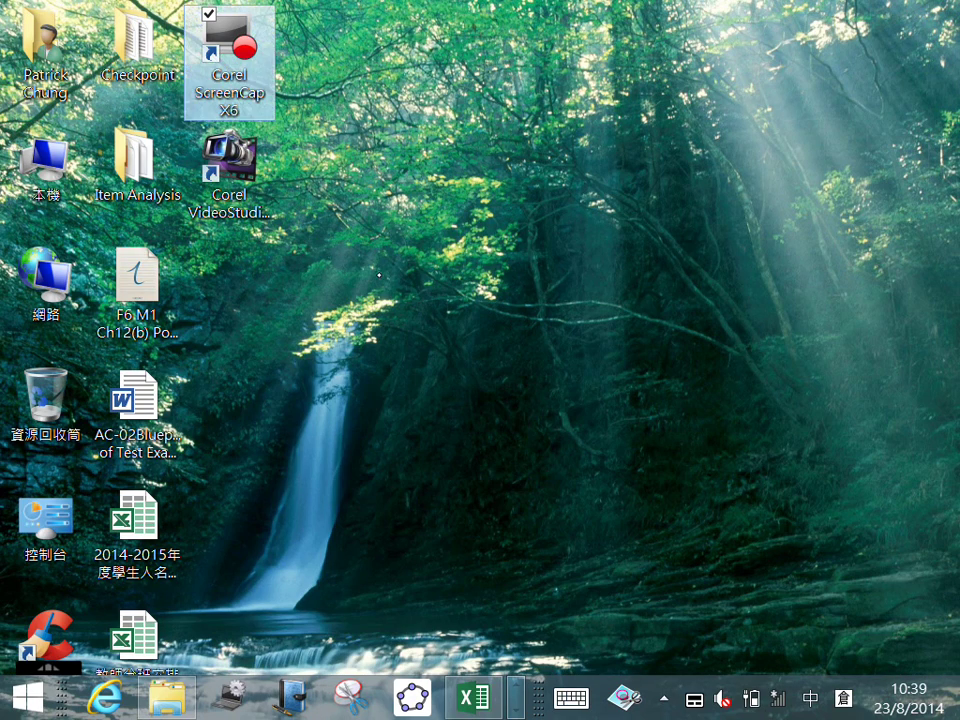
{"action": "double_click", "coordinate": [137, 285]}
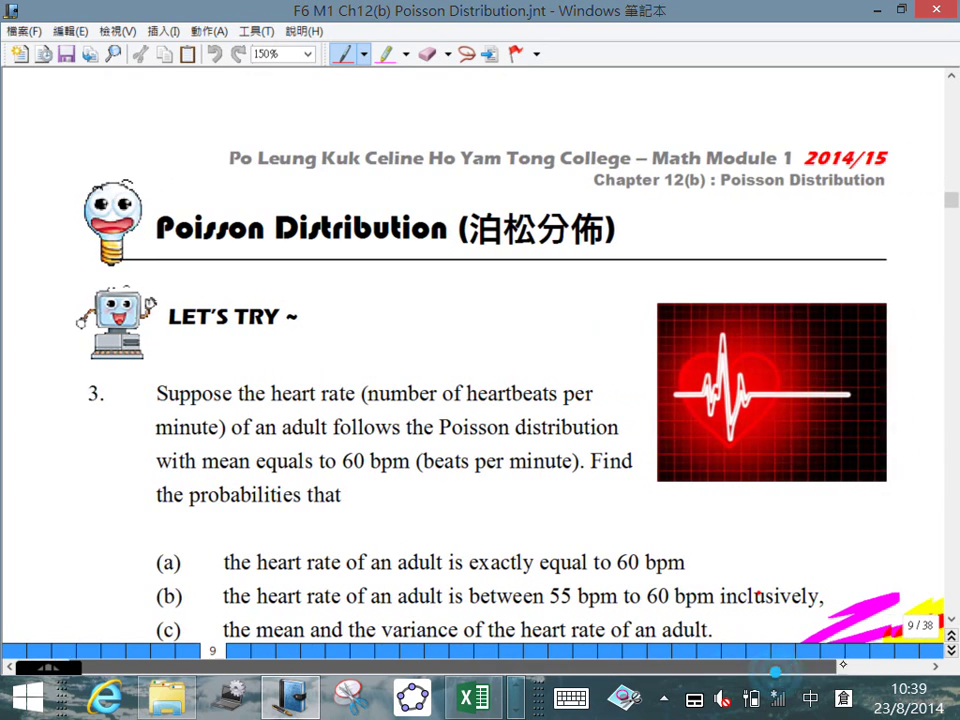
{"action": "scroll", "coordinate": [480, 350], "scroll_direction": "down", "scroll_amount": 5}
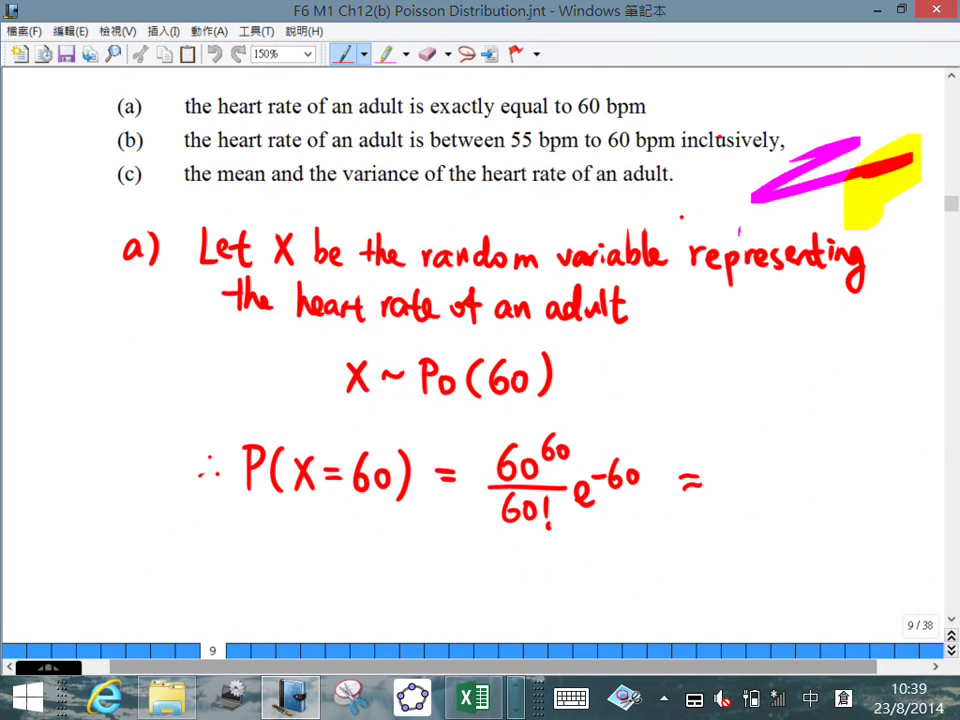
Handwrite 0.0514 in red as the approximate value of P(X=60) in part (a)
{"action": "left_click", "coordinate": [341, 54]}
{"action": "mouse_move", "coordinate": [740, 472]}
{"action": "left_mouse_down"}
{"action": "mouse_move", "coordinate": [768, 474]}
{"action": "mouse_move", "coordinate": [775, 492]}
{"action": "mouse_move", "coordinate": [849, 508]}
{"action": "left_mouse_up"}
{"action": "left_click", "coordinate": [752, 492]}
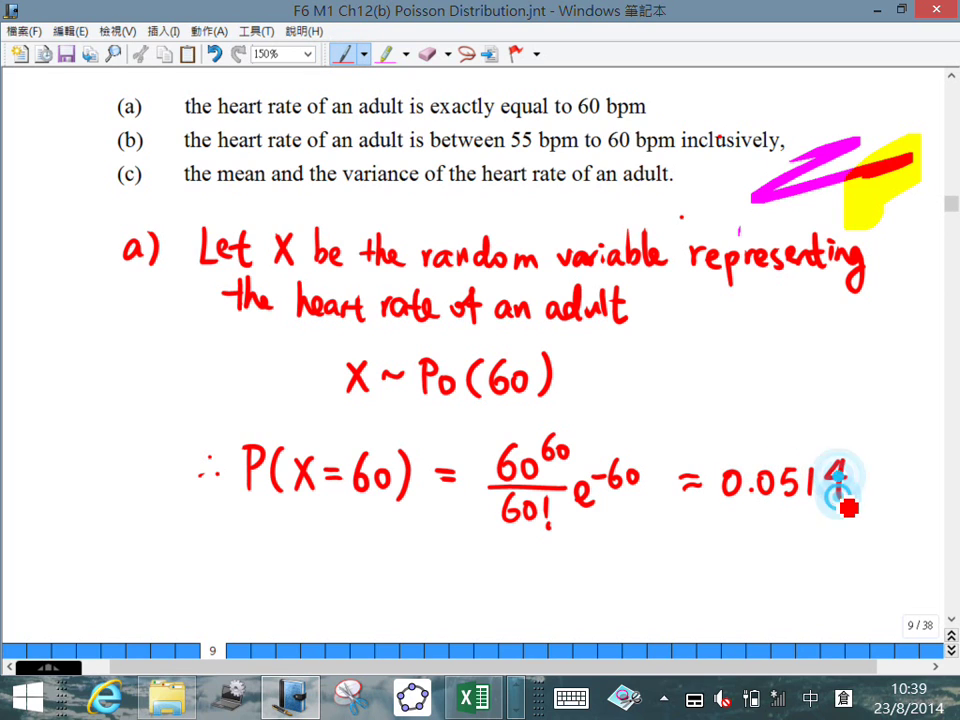
Begin the part (b) solution by handwriting b) P( and double-underline the word inclusively in the question
{"action": "scroll", "coordinate": [849, 508], "scroll_direction": "down", "scroll_amount": 1}
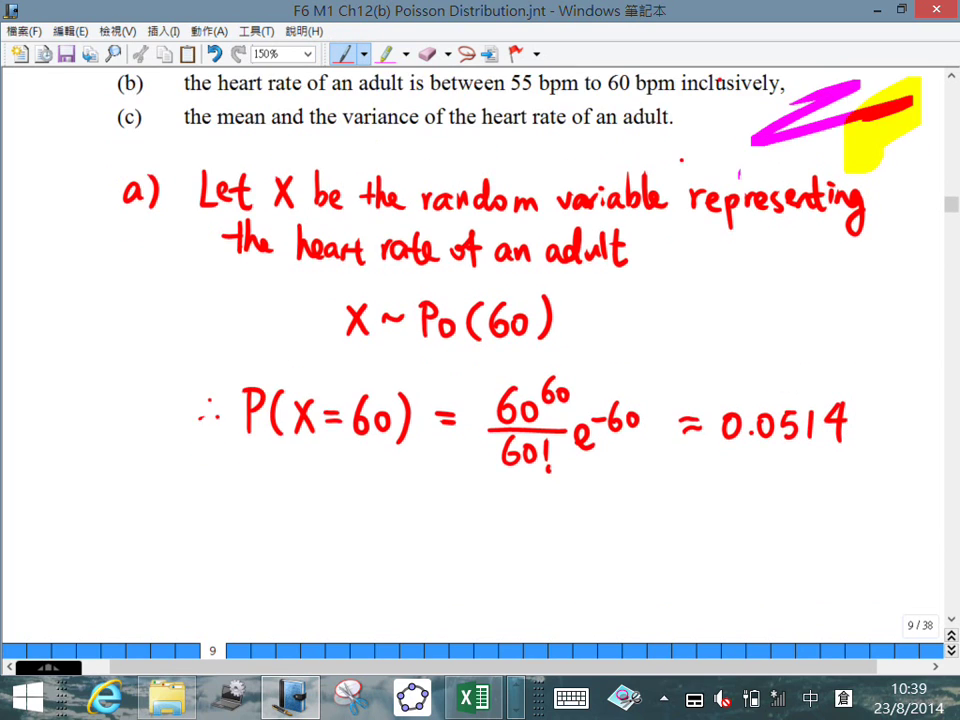
{"action": "mouse_move", "coordinate": [128, 492]}
{"action": "left_mouse_down"}
{"action": "mouse_move", "coordinate": [124, 521]}
{"action": "mouse_move", "coordinate": [160, 537]}
{"action": "left_mouse_up"}
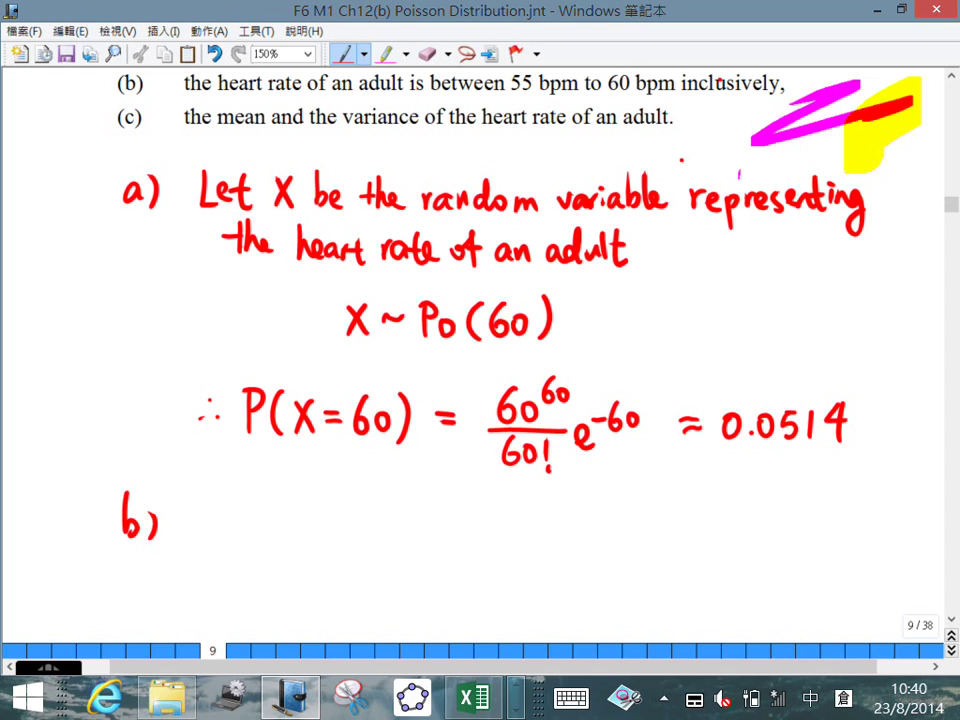
{"action": "left_click", "coordinate": [507, 603]}
{"action": "mouse_move", "coordinate": [216, 514]}
{"action": "left_mouse_down"}
{"action": "mouse_move", "coordinate": [242, 531]}
{"action": "mouse_move", "coordinate": [260, 568]}
{"action": "left_mouse_up"}
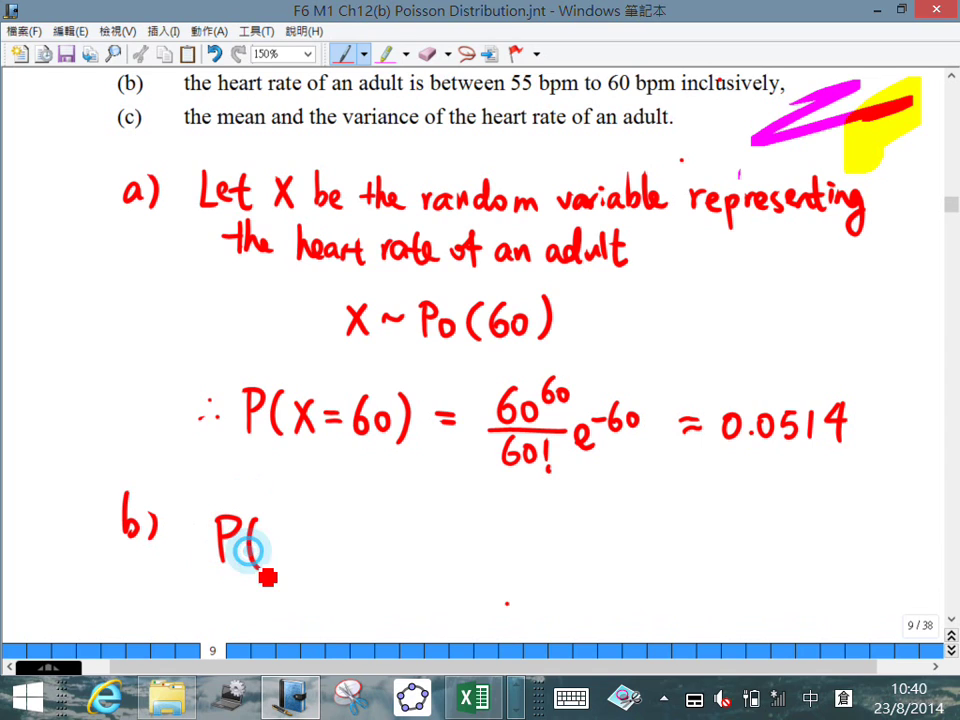
{"action": "left_click", "coordinate": [690, 101]}
{"action": "mouse_move", "coordinate": [683, 92]}
{"action": "left_mouse_down"}
{"action": "mouse_move", "coordinate": [778, 88]}
{"action": "mouse_move", "coordinate": [761, 108]}
{"action": "left_mouse_up"}
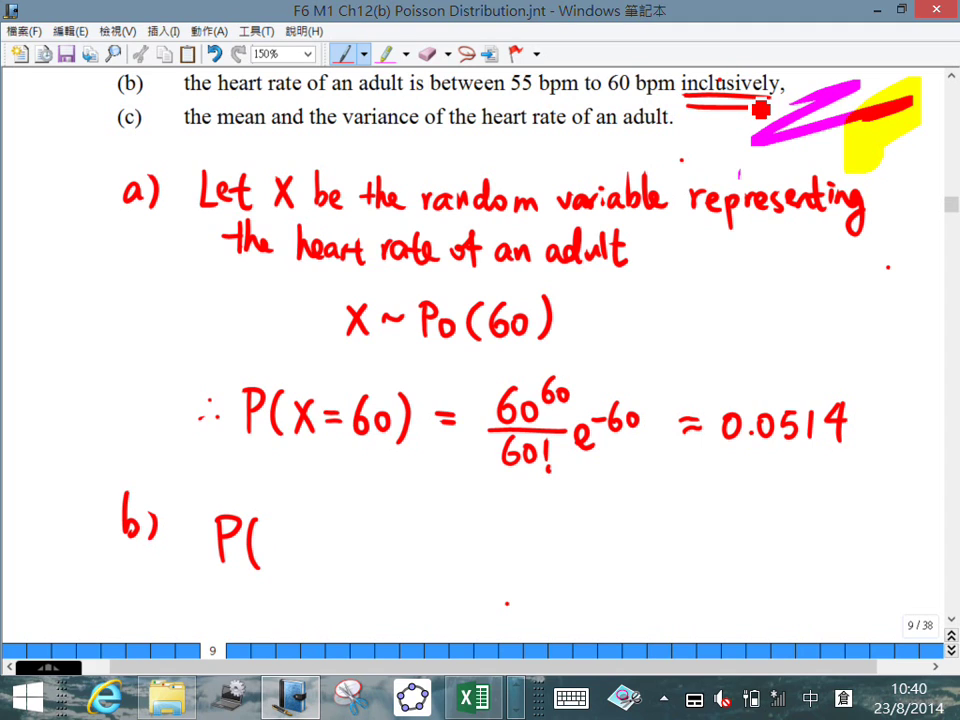
Complete the handwritten left side as P(55≤X≤60) and write = e^-60 after it
{"action": "mouse_move", "coordinate": [266, 530]}
{"action": "left_mouse_down"}
{"action": "mouse_move", "coordinate": [282, 528]}
{"action": "mouse_move", "coordinate": [276, 541]}
{"action": "mouse_move", "coordinate": [287, 521]}
{"action": "mouse_move", "coordinate": [300, 560]}
{"action": "mouse_move", "coordinate": [321, 546]}
{"action": "mouse_move", "coordinate": [329, 553]}
{"action": "left_mouse_up"}
{"action": "left_click_drag", "start_coordinate": [336, 533], "coordinate": [352, 562]}
{"action": "mouse_move", "coordinate": [352, 533]}
{"action": "left_mouse_down"}
{"action": "mouse_move", "coordinate": [336, 562]}
{"action": "mouse_move", "coordinate": [397, 546]}
{"action": "mouse_move", "coordinate": [392, 562]}
{"action": "left_mouse_up"}
{"action": "mouse_move", "coordinate": [410, 540]}
{"action": "left_mouse_down"}
{"action": "mouse_move", "coordinate": [413, 553]}
{"action": "mouse_move", "coordinate": [404, 545]}
{"action": "left_mouse_up"}
{"action": "mouse_move", "coordinate": [420, 530]}
{"action": "left_mouse_down"}
{"action": "mouse_move", "coordinate": [424, 575]}
{"action": "mouse_move", "coordinate": [468, 546]}
{"action": "mouse_move", "coordinate": [469, 557]}
{"action": "mouse_move", "coordinate": [522, 552]}
{"action": "mouse_move", "coordinate": [533, 529]}
{"action": "mouse_move", "coordinate": [540, 541]}
{"action": "mouse_move", "coordinate": [558, 530]}
{"action": "left_mouse_up"}
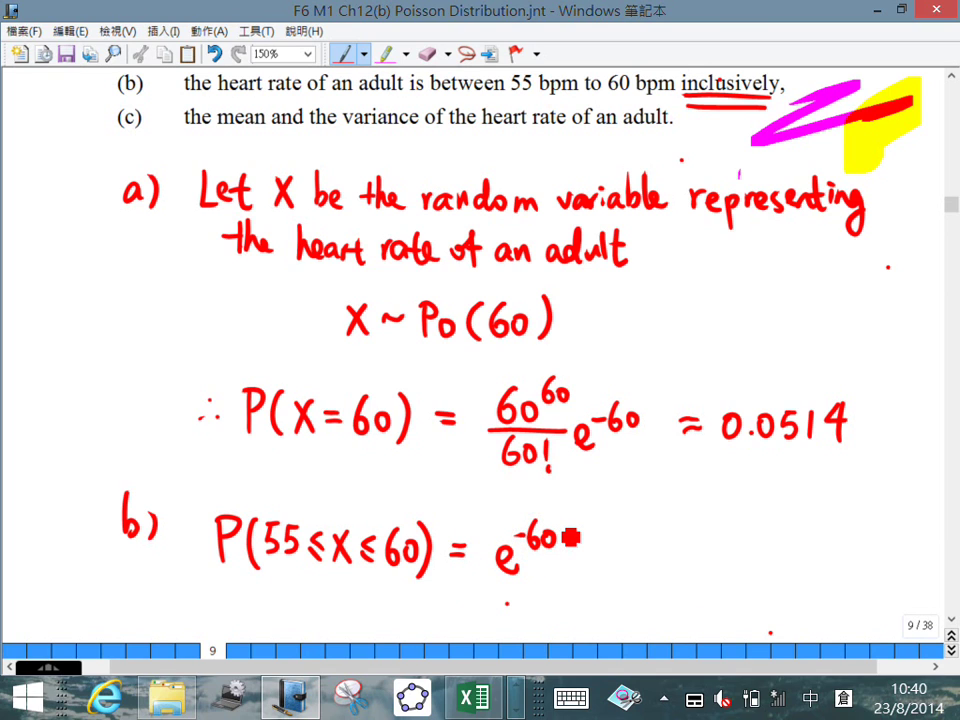
Open a large bracket after e^-60 and handwrite the first term of the sum, 60^55/55!
{"action": "scroll", "coordinate": [571, 537], "scroll_direction": "right", "scroll_amount": 2}
{"action": "left_click_drag", "start_coordinate": [519, 536], "coordinate": [536, 588]}
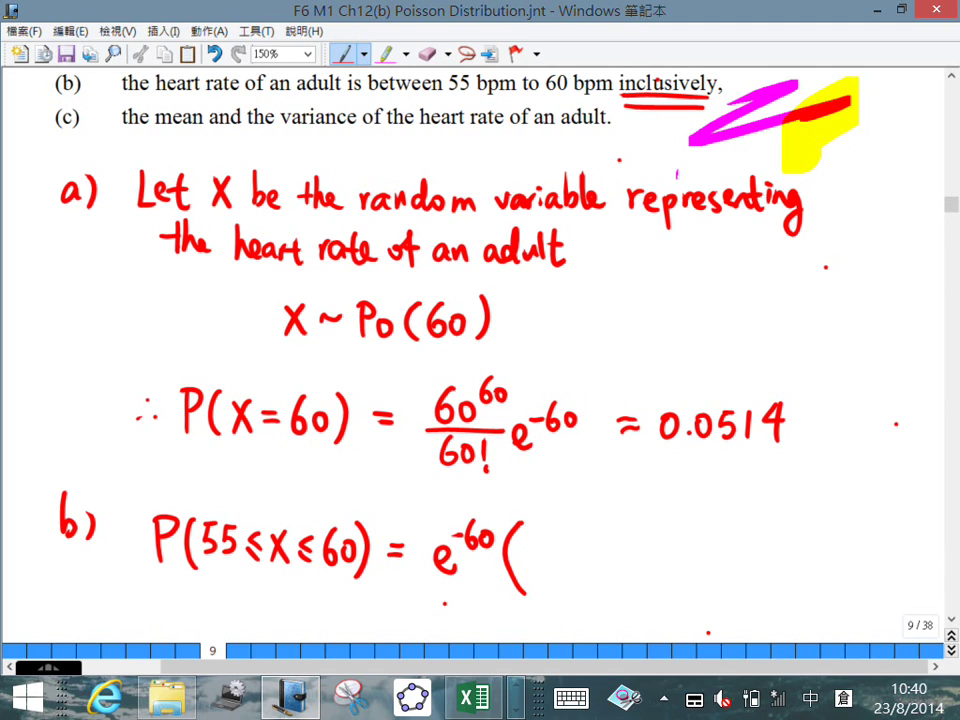
{"action": "mouse_move", "coordinate": [555, 530]}
{"action": "left_mouse_down"}
{"action": "mouse_move", "coordinate": [546, 546]}
{"action": "mouse_move", "coordinate": [586, 532]}
{"action": "mouse_move", "coordinate": [546, 590]}
{"action": "mouse_move", "coordinate": [585, 585]}
{"action": "left_mouse_up"}
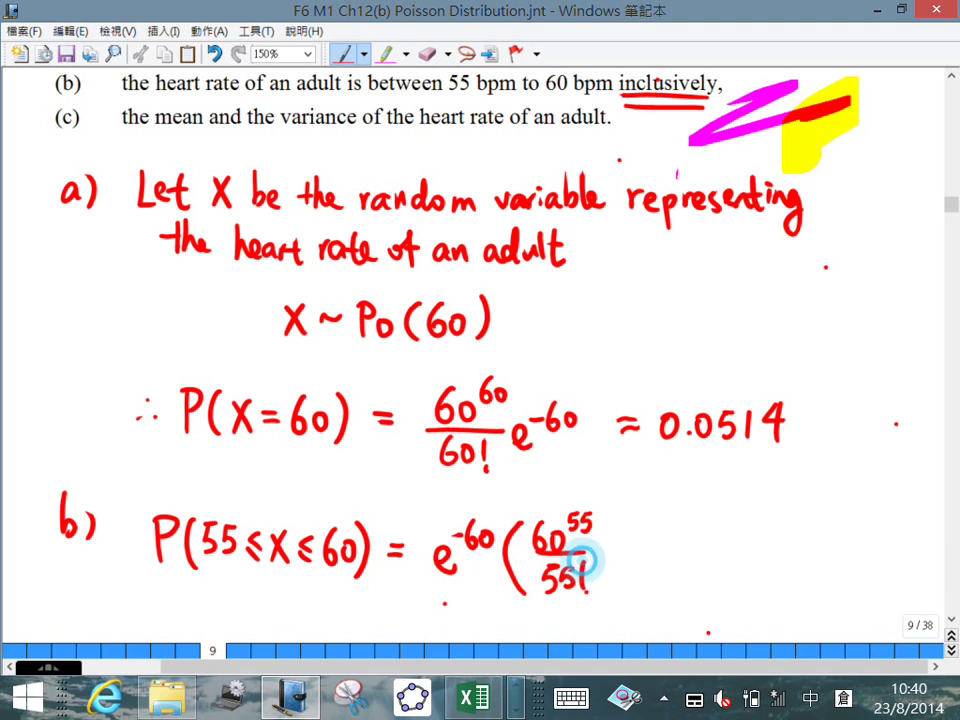
{"action": "left_click", "coordinate": [586, 592]}
Add the second term, + 60^56/56!, to the part (b) sum, followed by another plus sign
{"action": "left_click_drag", "start_coordinate": [616, 541], "coordinate": [632, 540]}
{"action": "left_click_drag", "start_coordinate": [624, 532], "coordinate": [624, 549]}
{"action": "mouse_move", "coordinate": [651, 527]}
{"action": "left_mouse_down"}
{"action": "mouse_move", "coordinate": [643, 548]}
{"action": "mouse_move", "coordinate": [692, 511]}
{"action": "mouse_move", "coordinate": [691, 530]}
{"action": "left_mouse_up"}
{"action": "mouse_move", "coordinate": [626, 545]}
{"action": "left_mouse_down"}
{"action": "mouse_move", "coordinate": [692, 543]}
{"action": "mouse_move", "coordinate": [646, 585]}
{"action": "left_mouse_up"}
{"action": "mouse_move", "coordinate": [668, 566]}
{"action": "left_mouse_down"}
{"action": "mouse_move", "coordinate": [660, 588]}
{"action": "mouse_move", "coordinate": [680, 585]}
{"action": "mouse_move", "coordinate": [722, 547]}
{"action": "left_mouse_up"}
{"action": "left_click", "coordinate": [680, 594]}
{"action": "left_click", "coordinate": [716, 548]}
{"action": "left_click_drag", "start_coordinate": [711, 537], "coordinate": [710, 559]}
{"action": "mouse_move", "coordinate": [738, 524]}
{"action": "left_mouse_down"}
{"action": "mouse_move", "coordinate": [735, 548]}
{"action": "mouse_move", "coordinate": [779, 522]}
{"action": "left_mouse_up"}
{"action": "left_click_drag", "start_coordinate": [729, 548], "coordinate": [781, 546]}
{"action": "mouse_move", "coordinate": [745, 556]}
{"action": "left_mouse_down"}
{"action": "mouse_move", "coordinate": [746, 586]}
{"action": "mouse_move", "coordinate": [776, 589]}
{"action": "left_mouse_up"}
{"action": "left_click", "coordinate": [776, 597]}
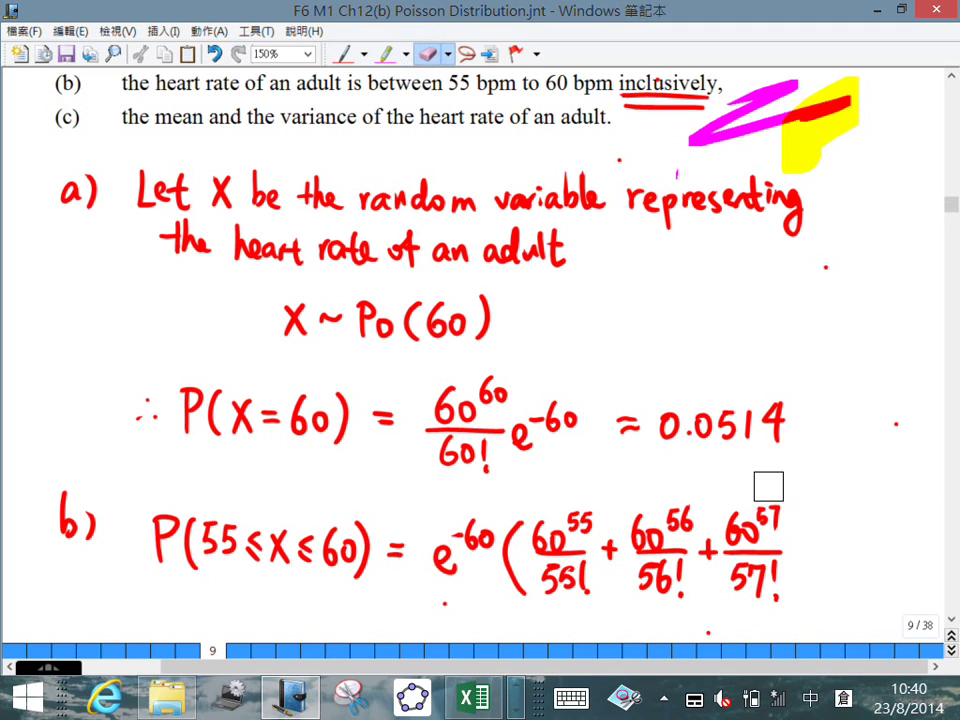
{"action": "left_click_drag", "start_coordinate": [769, 484], "coordinate": [808, 514]}
Finish the part (b) sum by handwriting an ellipsis, + 60^60/60! and the closing bracket
{"action": "left_click", "coordinate": [344, 54]}
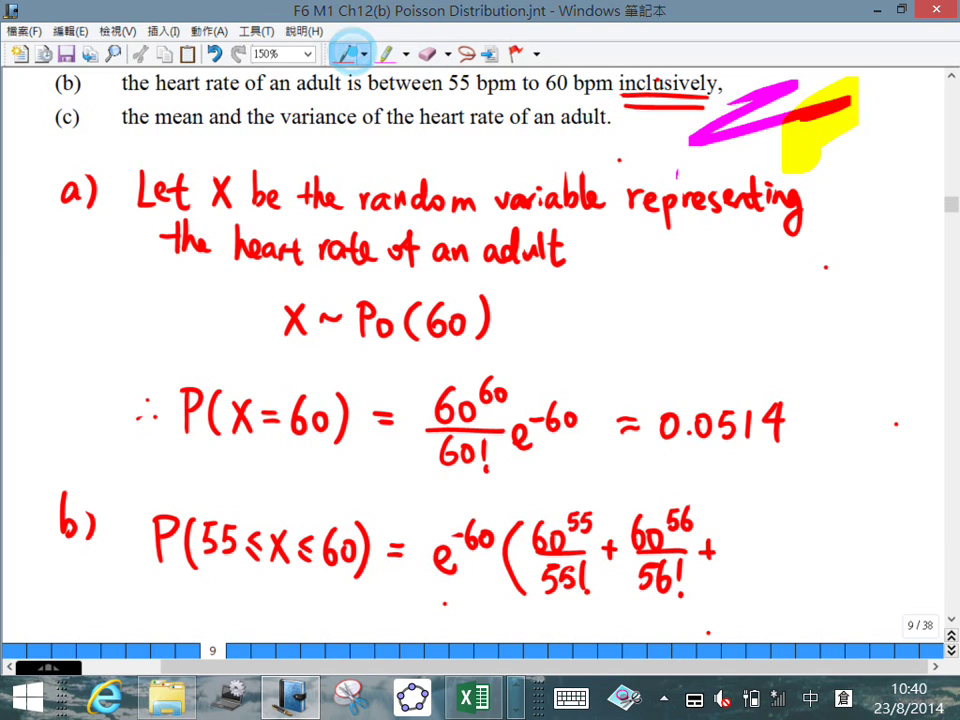
{"action": "left_click", "coordinate": [752, 552]}
{"action": "left_click", "coordinate": [765, 552]}
{"action": "mouse_move", "coordinate": [782, 552]}
{"action": "left_mouse_down"}
{"action": "mouse_move", "coordinate": [798, 552]}
{"action": "mouse_move", "coordinate": [790, 560]}
{"action": "left_mouse_up"}
{"action": "mouse_move", "coordinate": [832, 522]}
{"action": "left_mouse_down"}
{"action": "mouse_move", "coordinate": [826, 548]}
{"action": "mouse_move", "coordinate": [851, 549]}
{"action": "mouse_move", "coordinate": [868, 514]}
{"action": "mouse_move", "coordinate": [879, 514]}
{"action": "mouse_move", "coordinate": [838, 592]}
{"action": "mouse_move", "coordinate": [869, 585]}
{"action": "left_mouse_up"}
{"action": "left_click", "coordinate": [867, 592]}
{"action": "left_click_drag", "start_coordinate": [904, 528], "coordinate": [907, 599]}
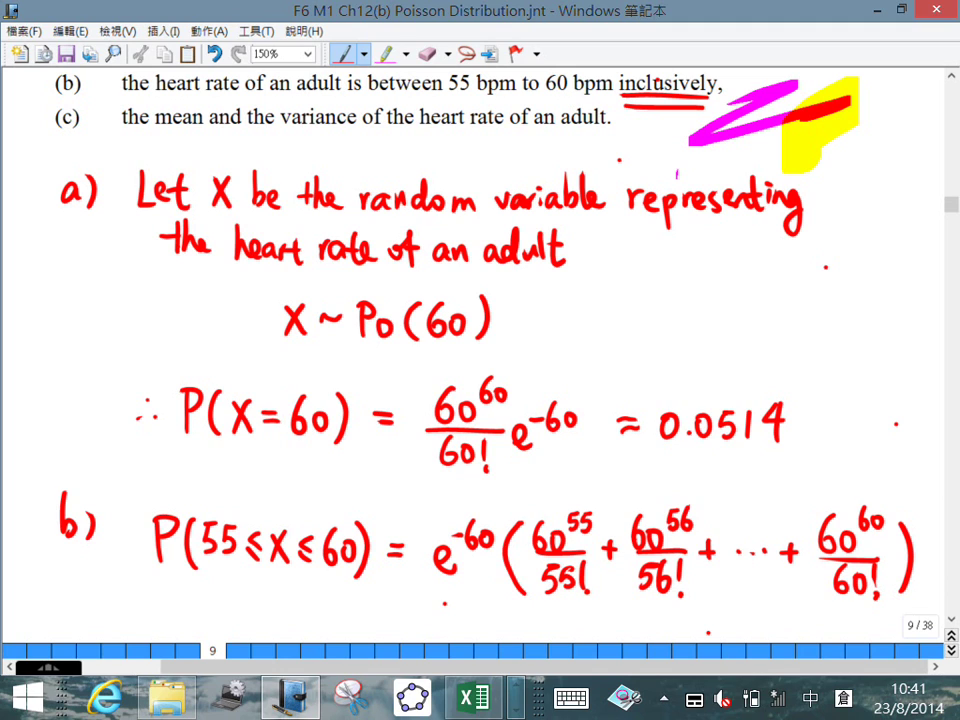
Switch to the Excel workbook and examine the labelled components of the P(X=60) calculation
{"action": "scroll", "coordinate": [480, 360], "scroll_direction": "down", "scroll_amount": 5}
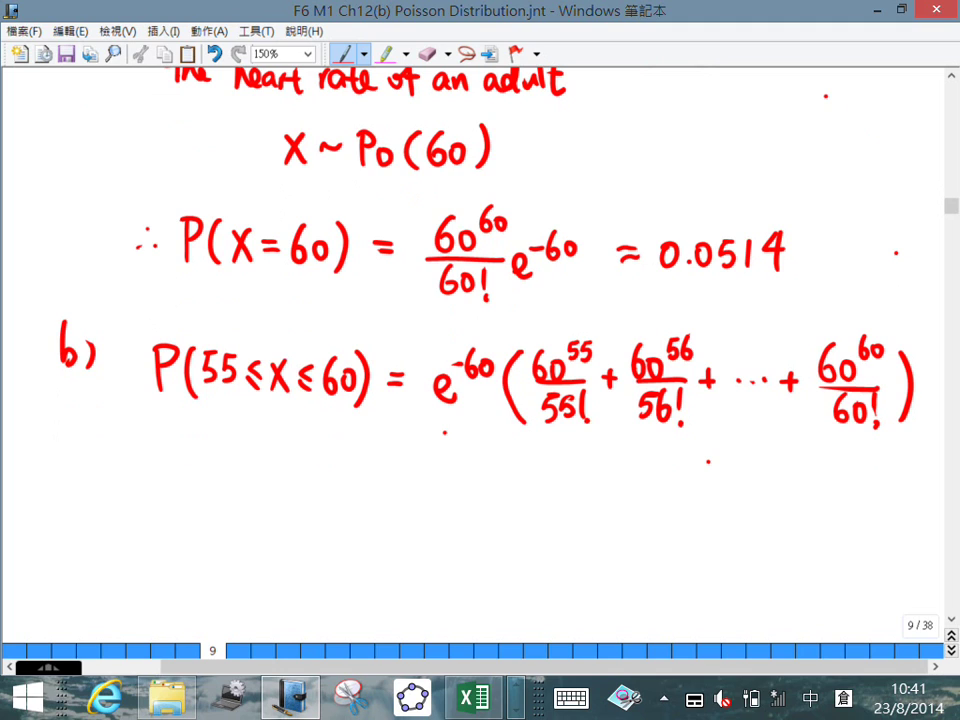
{"action": "mouse_move", "coordinate": [473, 697]}
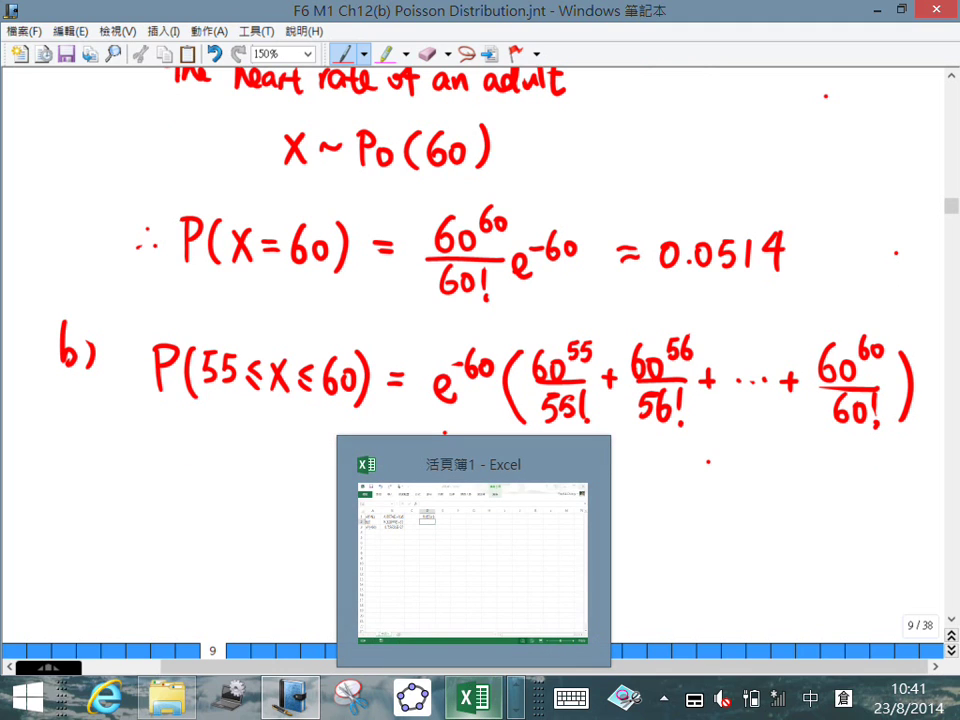
{"action": "left_click", "coordinate": [487, 537]}
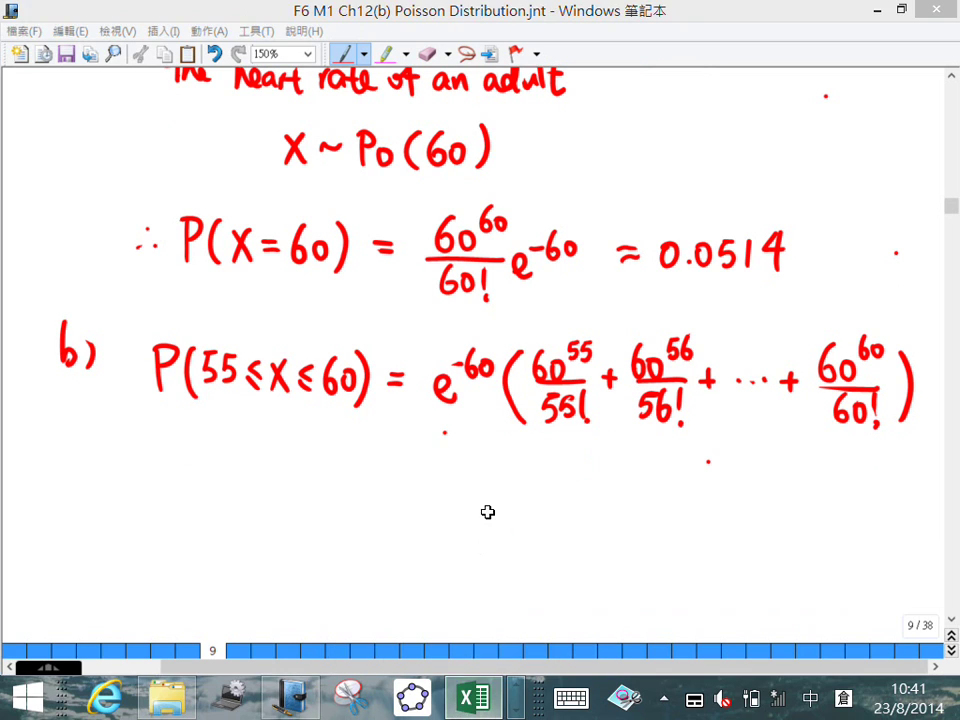
{"action": "left_click", "coordinate": [172, 147]}
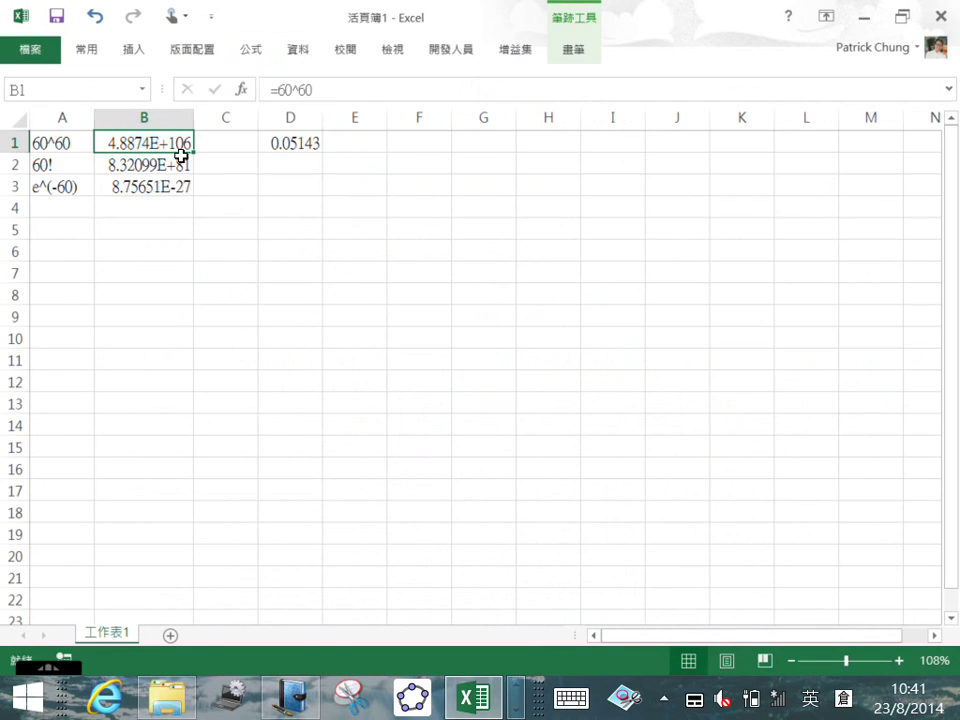
{"action": "left_click", "coordinate": [418, 207]}
{"action": "key", "text": "Down"}
{"action": "key", "text": "Left"}
{"action": "key", "text": "Left"}
{"action": "key", "text": "Left"}
{"action": "key", "text": "Left"}
{"action": "key", "text": "Left"}
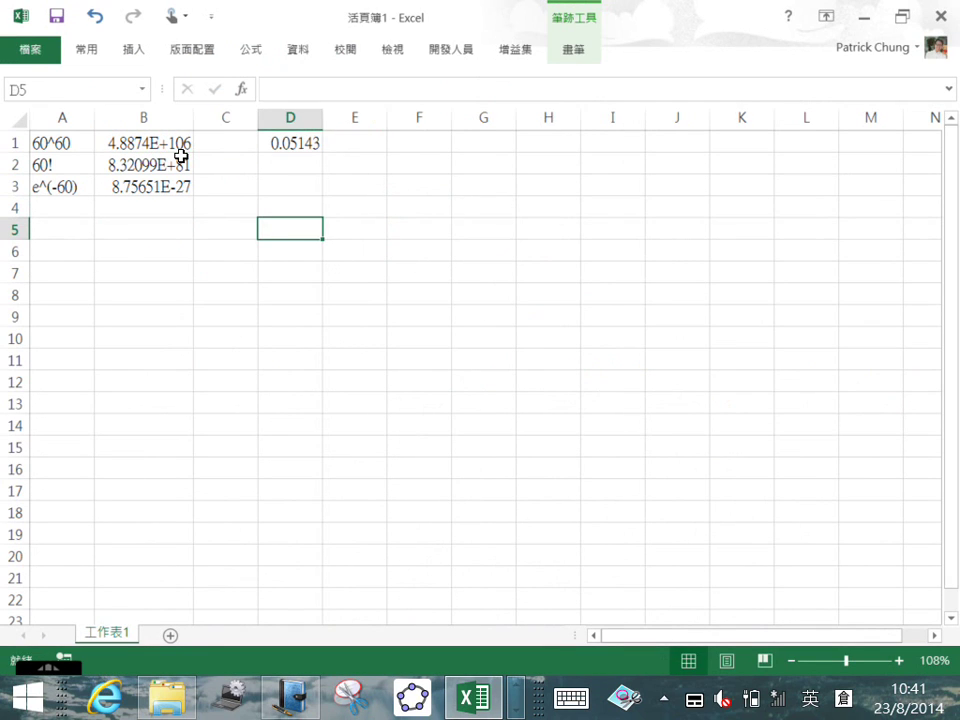
{"action": "key", "text": "Up"}
{"action": "key", "text": "Up"}
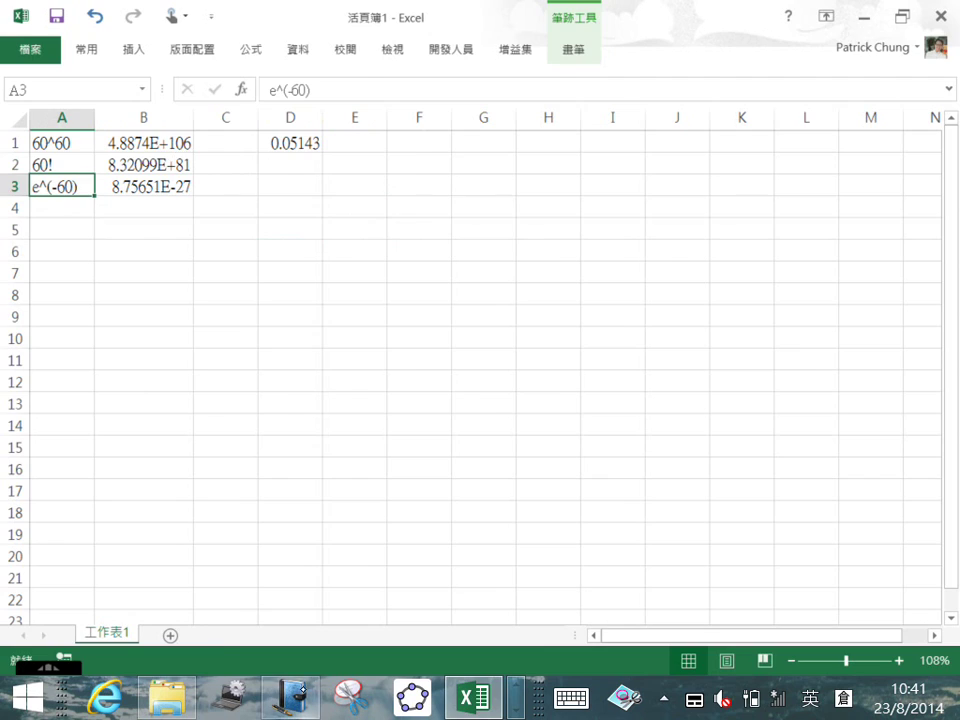
Switch to the handwritten notes to review the part (b) sum, and return to the Excel workbook
{"action": "left_click", "coordinate": [290, 698]}
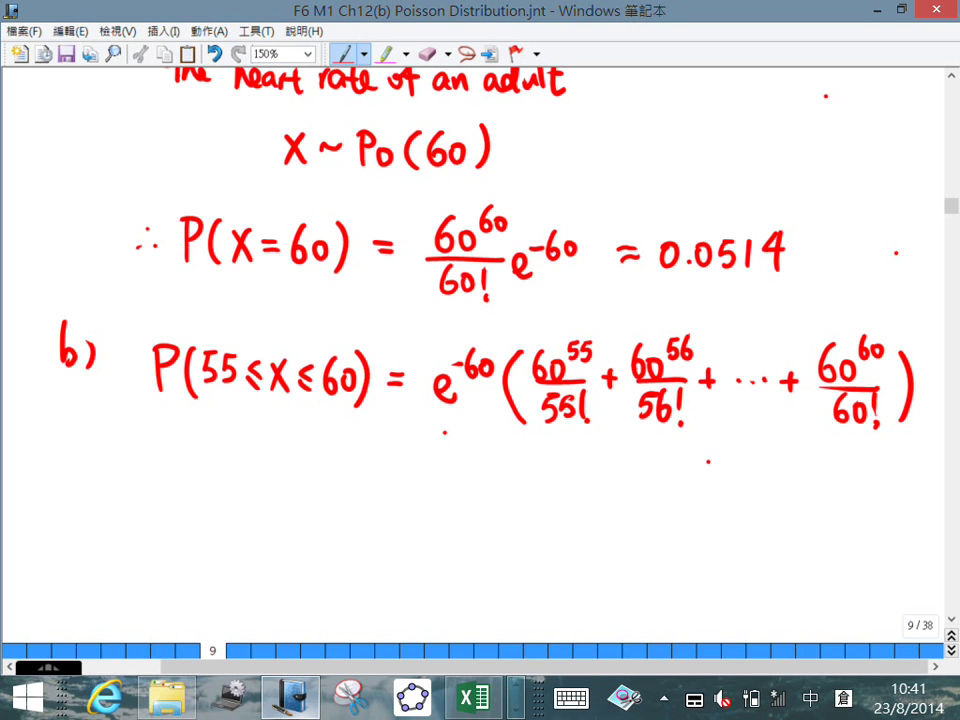
{"action": "key", "text": "alt+Tab"}
{"action": "scroll", "coordinate": [200, 148], "scroll_direction": "up", "scroll_amount": 3}
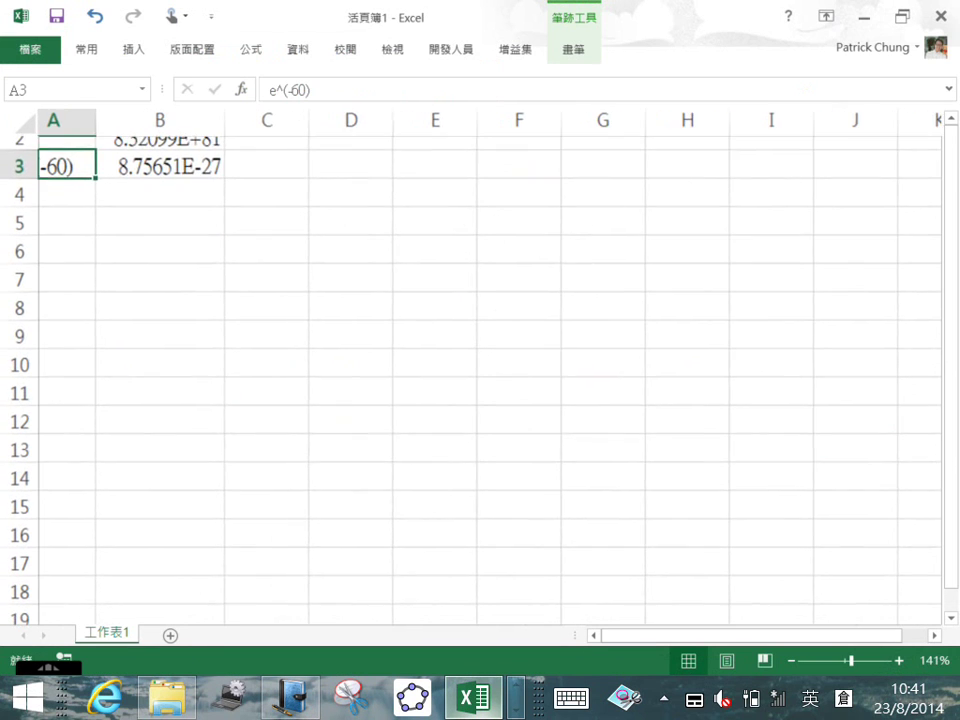
Clear the old labels from cells A1 to A3
{"action": "left_click", "coordinate": [200, 148]}
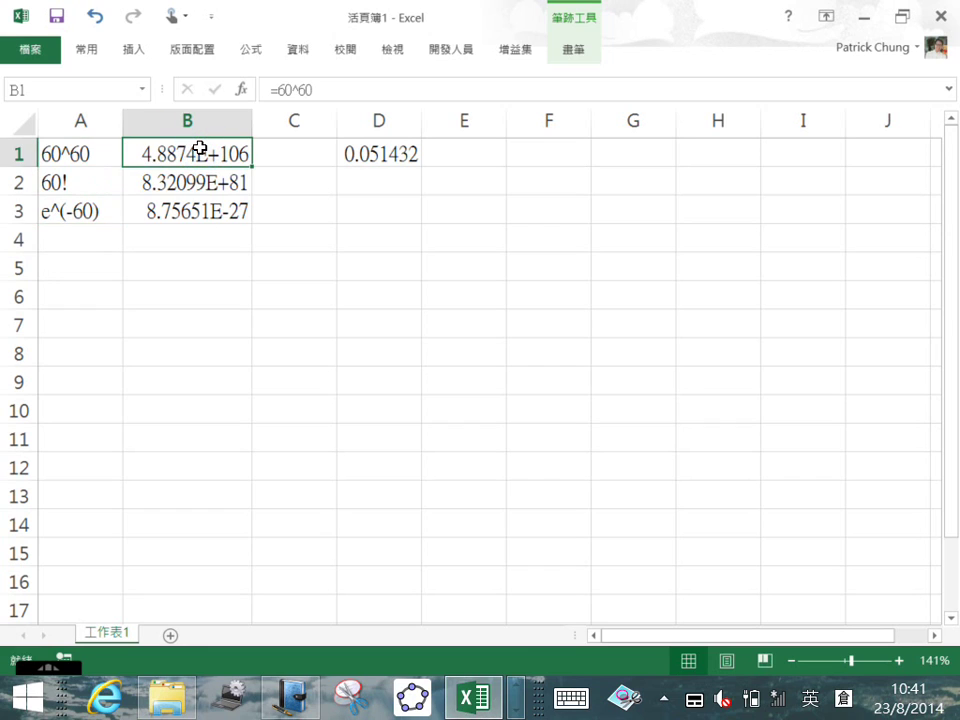
{"action": "key", "text": "Left"}
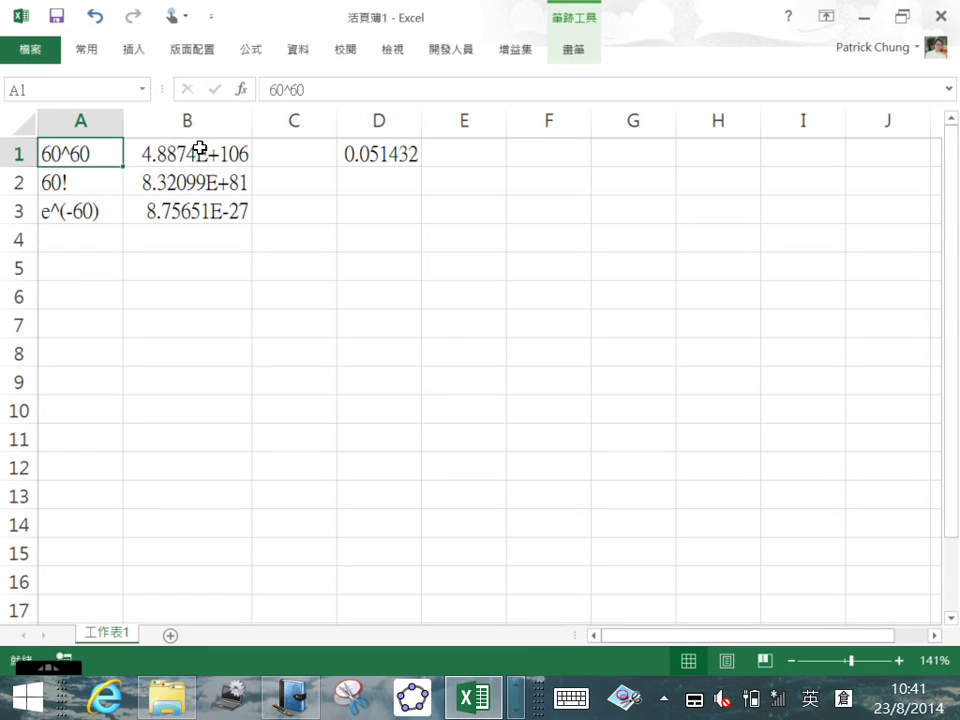
{"action": "key", "text": "shift+Down"}
{"action": "key", "text": "shift+Down"}
{"action": "key", "text": "Delete"}
Clear the old component values in B1:B3 and the probability formula in D1
{"action": "key", "text": "Right"}
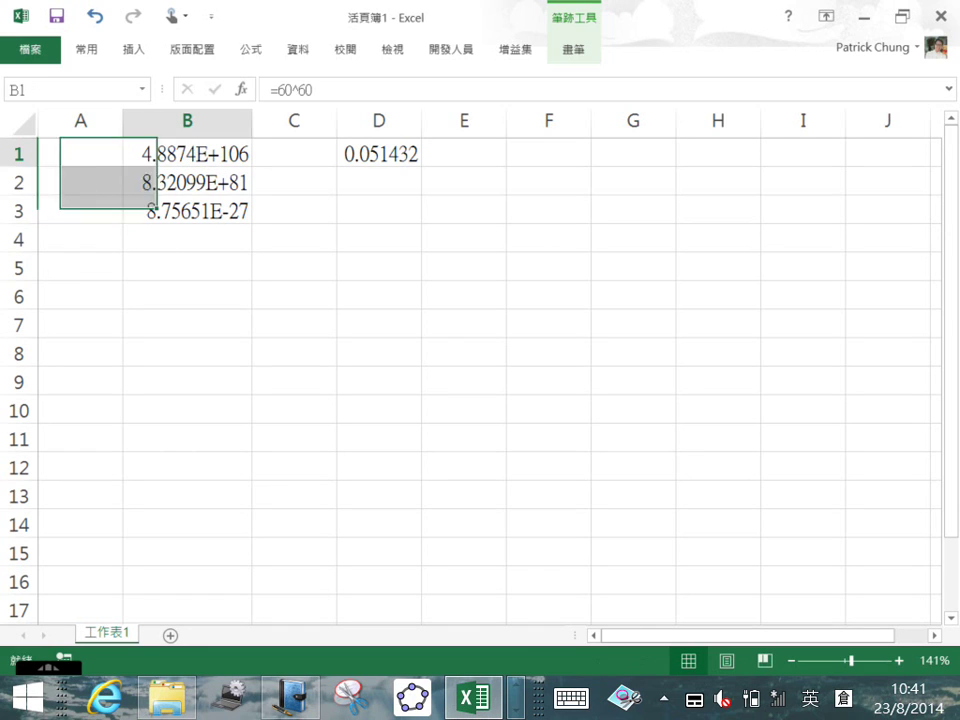
{"action": "key", "text": "shift+Down"}
{"action": "key", "text": "shift+Down"}
{"action": "key", "text": "Delete"}
{"action": "key", "text": "Right"}
{"action": "key", "text": "Right"}
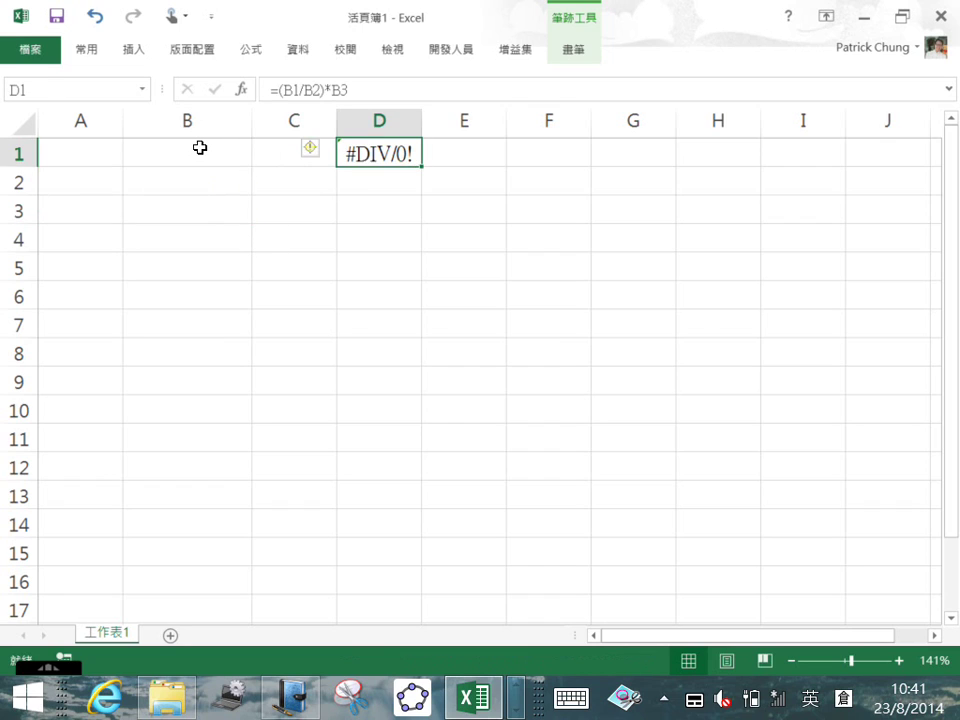
{"action": "key", "text": "Delete"}
{"action": "key", "text": "Left"}
{"action": "key", "text": "Left"}
{"action": "key", "text": "Left"}
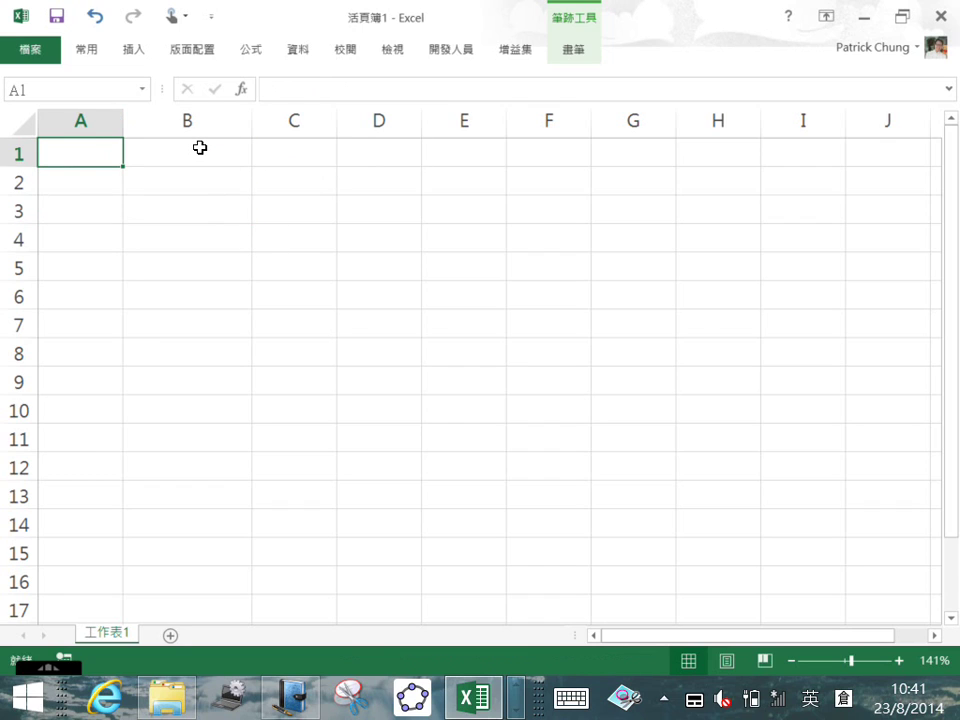
Enter the label lamda in A1 and its value 60 in B1
{"action": "key", "text": "Right"}
{"action": "key", "text": "Left"}
{"action": "type", "text": "lamda"}
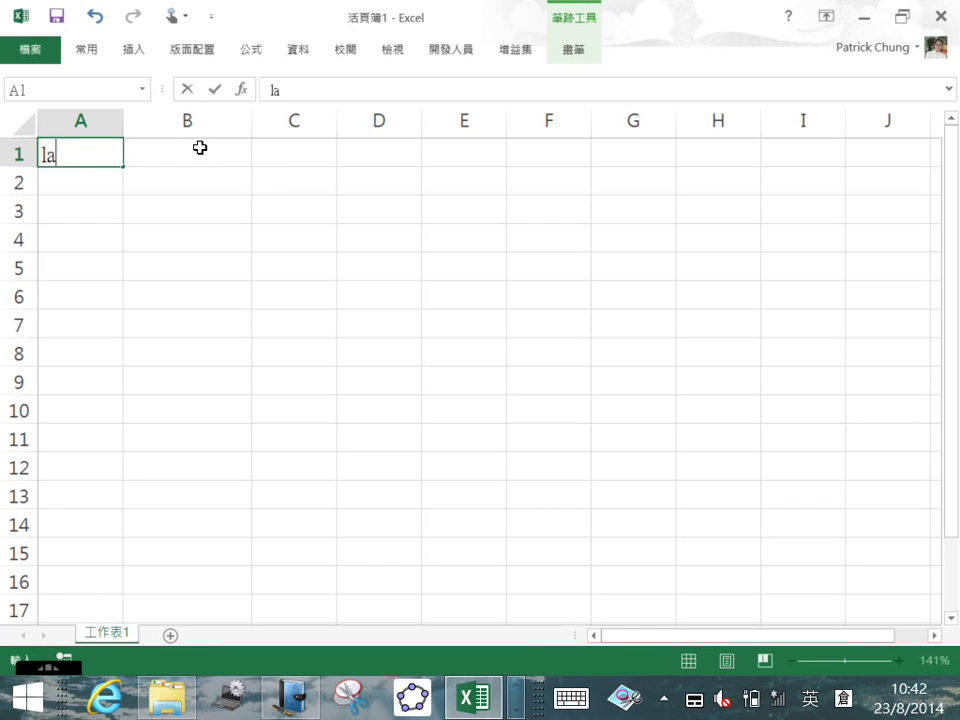
{"action": "key", "text": "Right"}
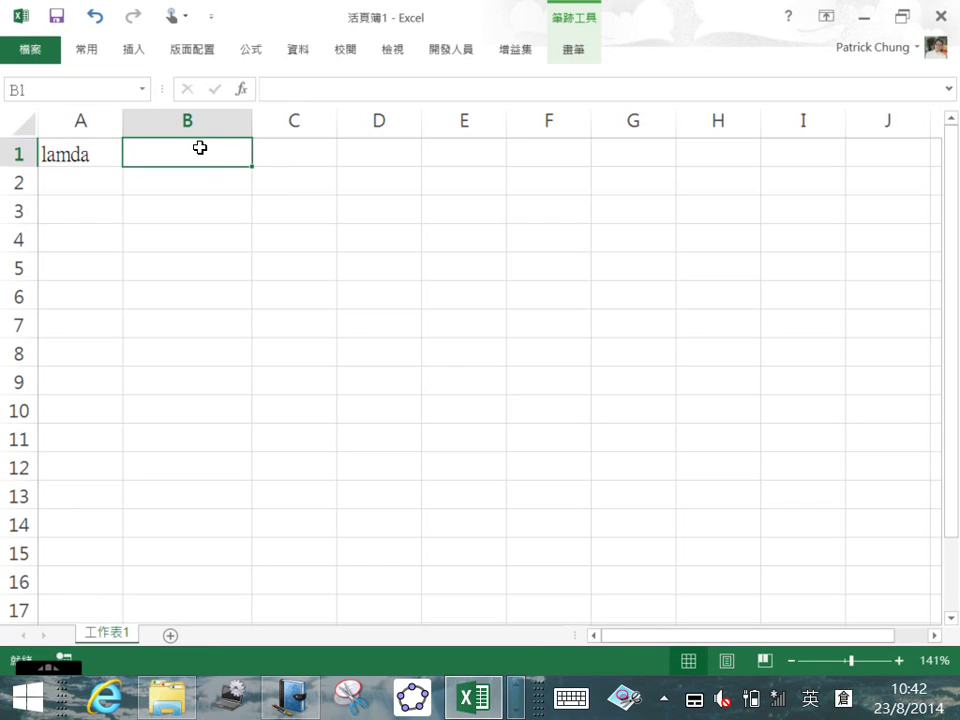
{"action": "type", "text": "60"}
{"action": "key", "text": "Return"}
Enter the column heading x in A4 with the values 55 and 56 beneath it in A5 and A6
{"action": "key", "text": "Down"}
{"action": "key", "text": "Down"}
{"action": "key", "text": "Left"}
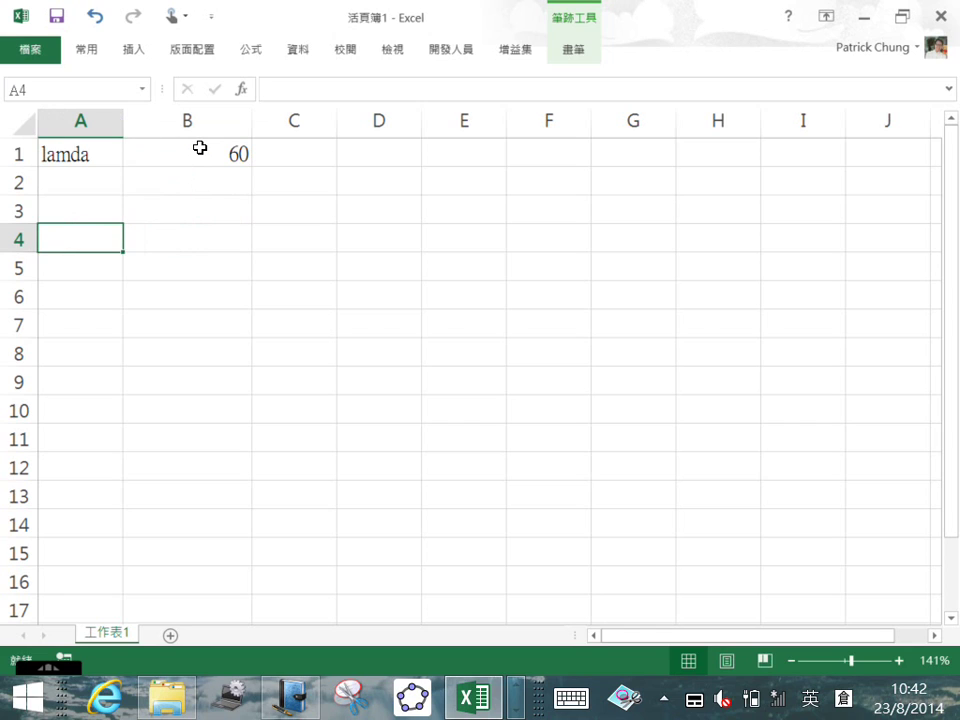
{"action": "type", "text": "x"}
{"action": "key", "text": "Return"}
{"action": "type", "text": "55"}
{"action": "key", "text": "Return"}
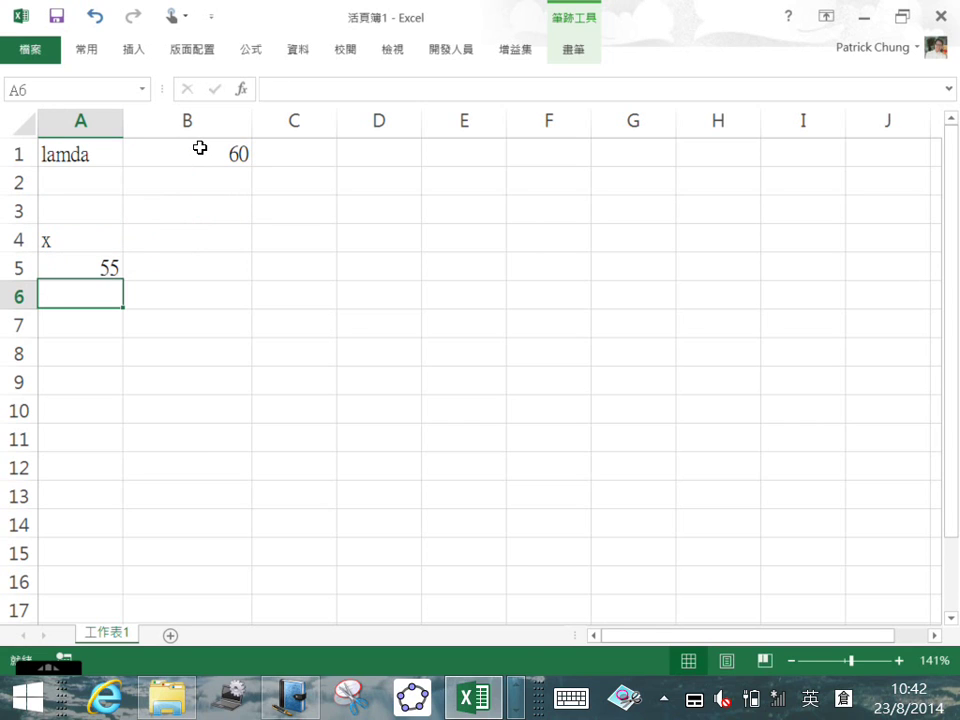
{"action": "type", "text": "56"}
Extend the series from A5:A6 down to A10 so the x values run from 55 to 60
{"action": "key", "text": "Up"}
{"action": "key", "text": "Right"}
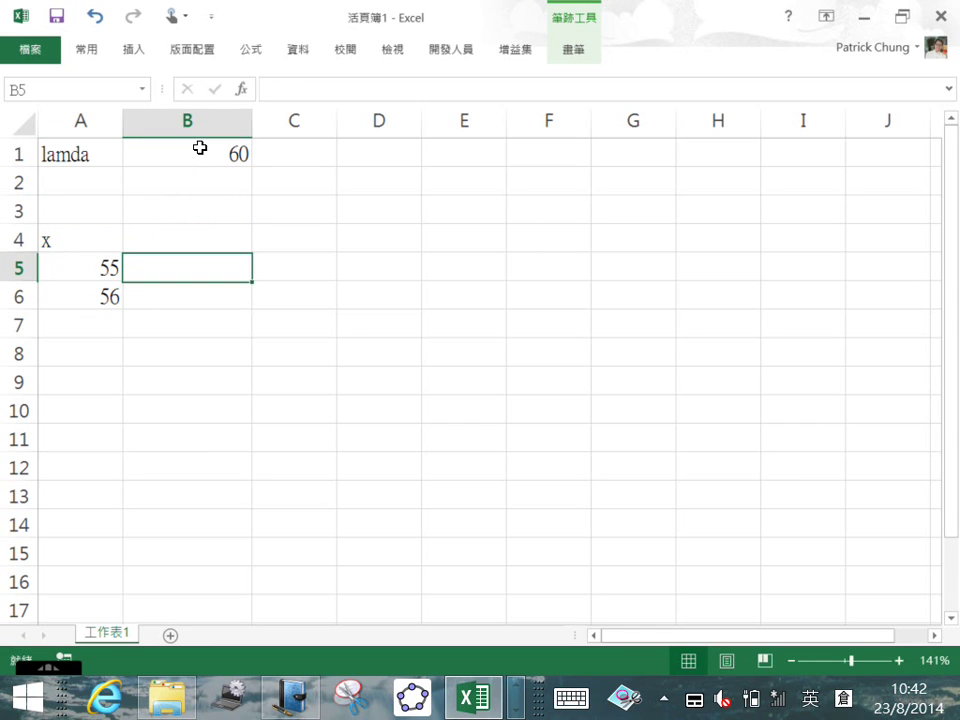
{"action": "key", "text": "Left"}
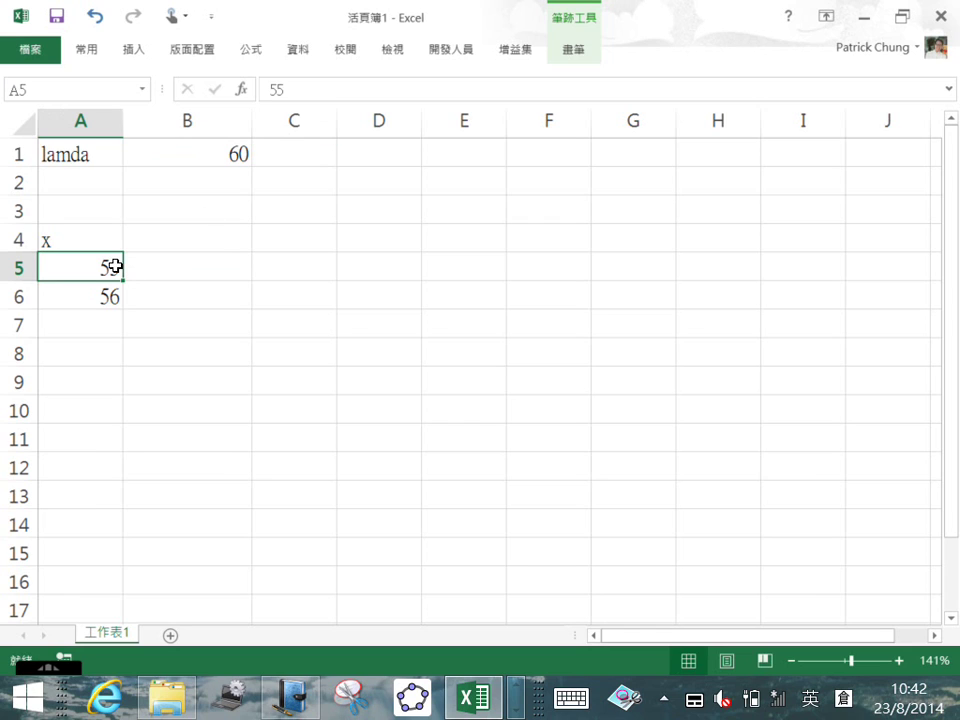
{"action": "left_click_drag", "start_coordinate": [108, 266], "coordinate": [124, 413]}
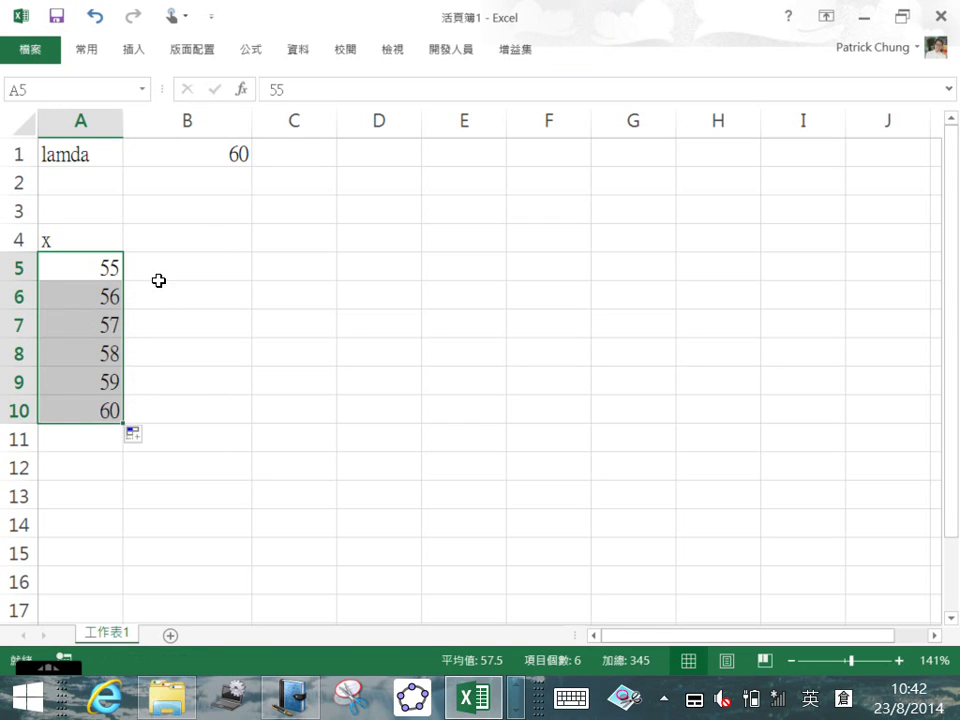
Enter the column heading 60^x in B4 beside the x heading
{"action": "left_click", "coordinate": [153, 240]}
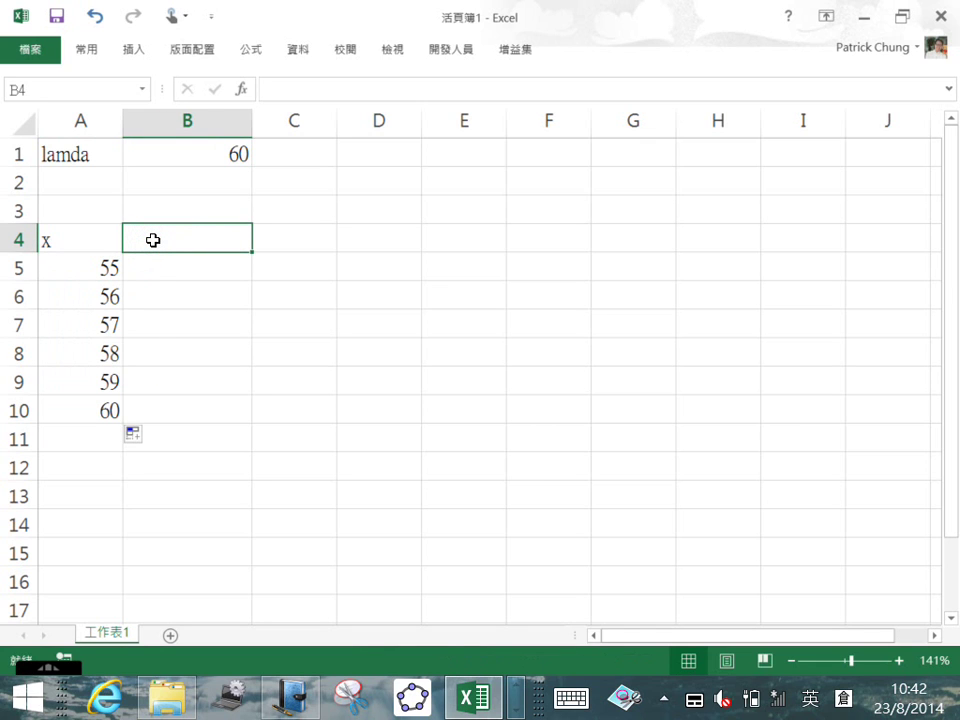
{"action": "scroll", "coordinate": [153, 240], "scroll_direction": "up", "scroll_amount": 2}
{"action": "left_click", "coordinate": [256, 233]}
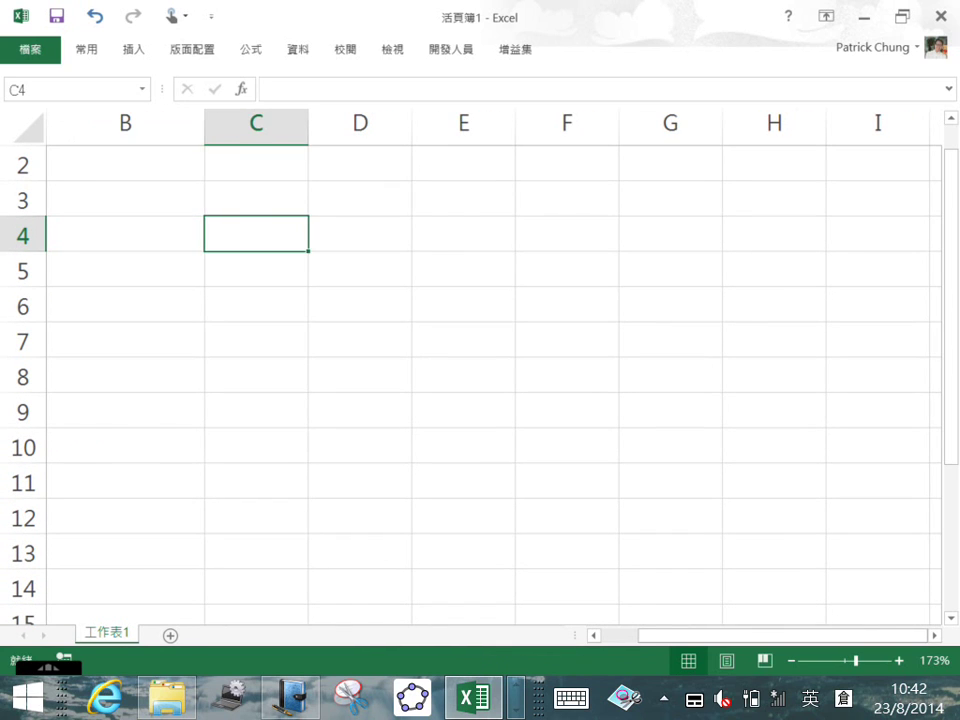
{"action": "key", "text": "Left"}
{"action": "key", "text": "Left"}
{"action": "key", "text": "Right"}
{"action": "scroll", "coordinate": [153, 240], "scroll_direction": "up", "scroll_amount": 1}
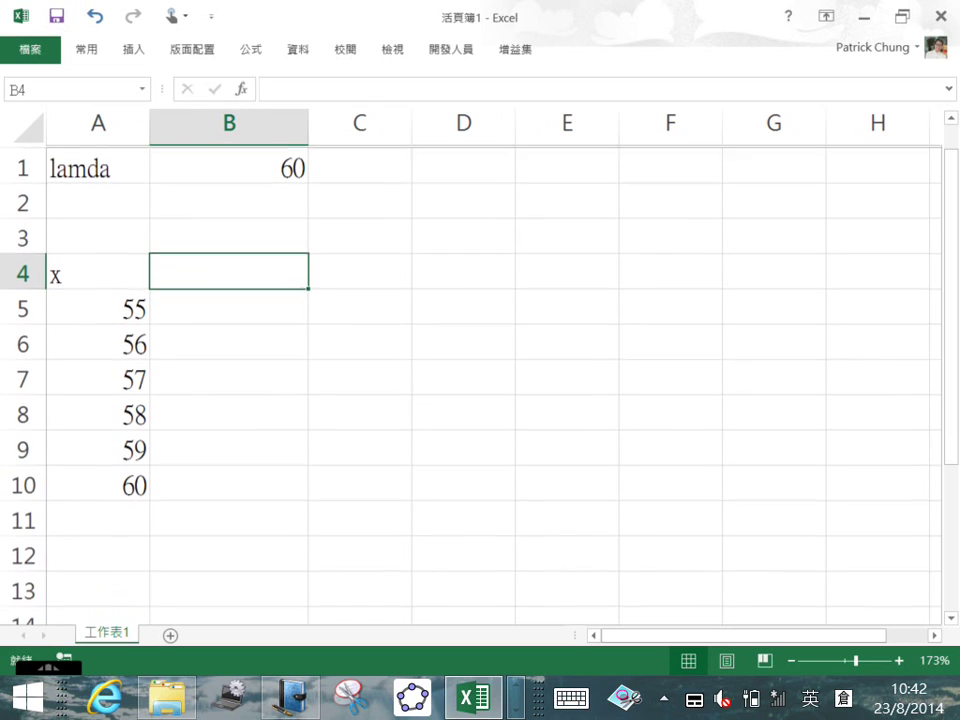
{"action": "type", "text": "60"}
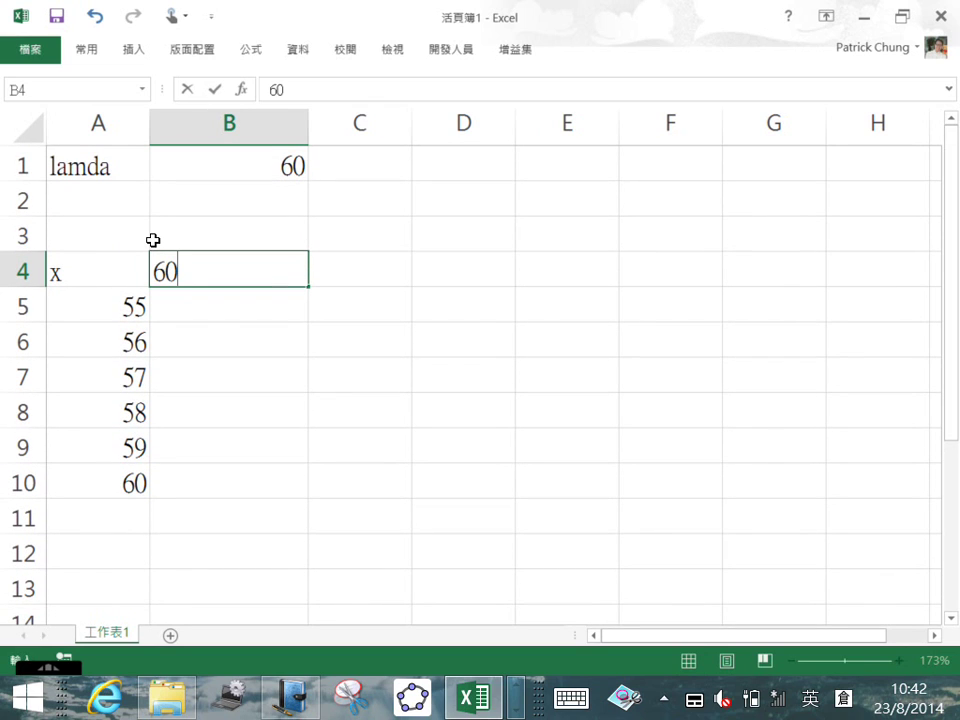
{"action": "type", "text": "^x"}
{"action": "key", "text": "Return"}
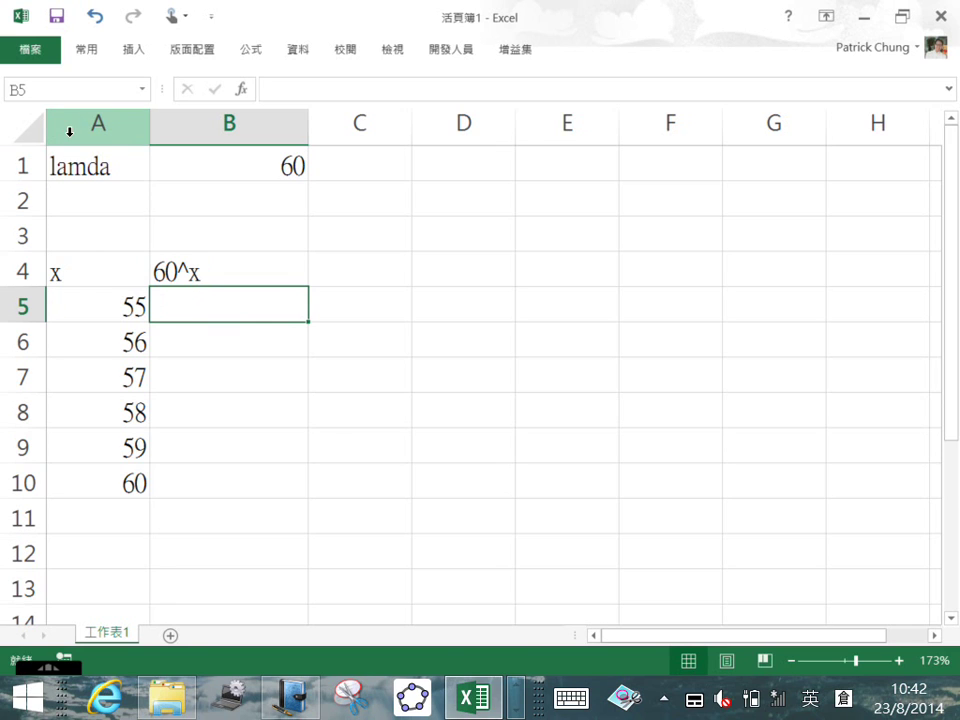
Centre the contents of columns A to D horizontally
{"action": "left_click_drag", "start_coordinate": [71, 126], "coordinate": [414, 130]}
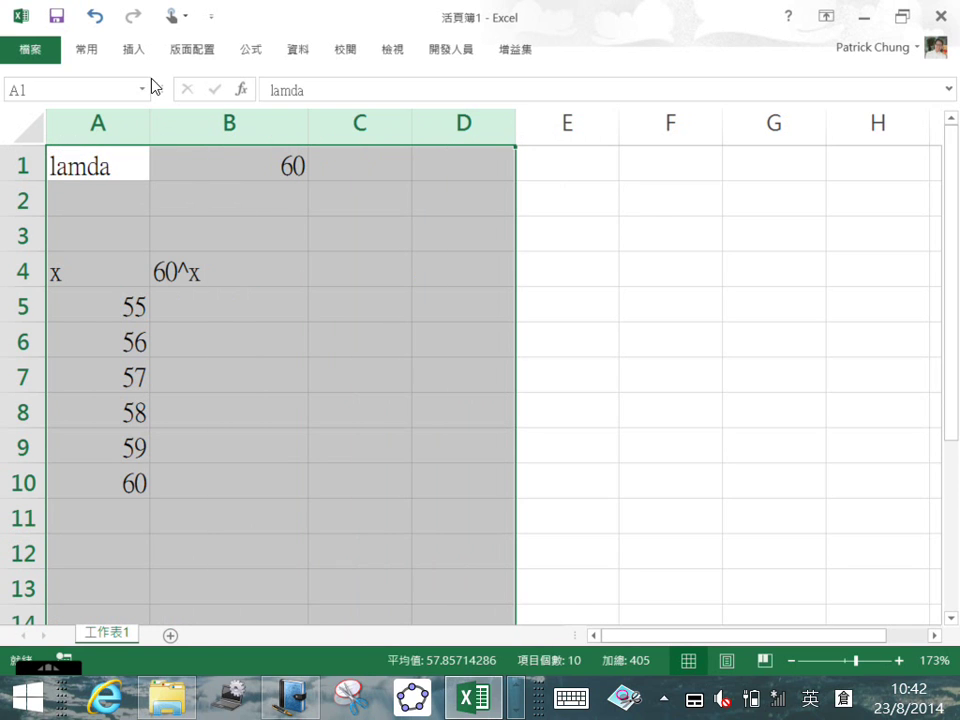
{"action": "left_click", "coordinate": [90, 49]}
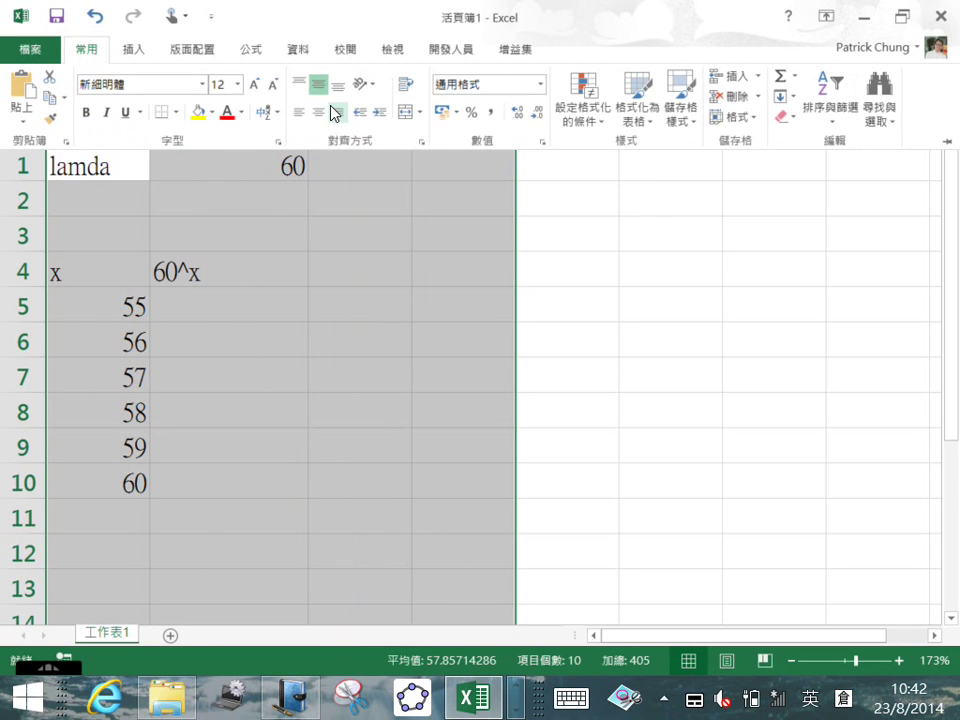
{"action": "left_click", "coordinate": [326, 110]}
{"action": "left_click", "coordinate": [240, 304]}
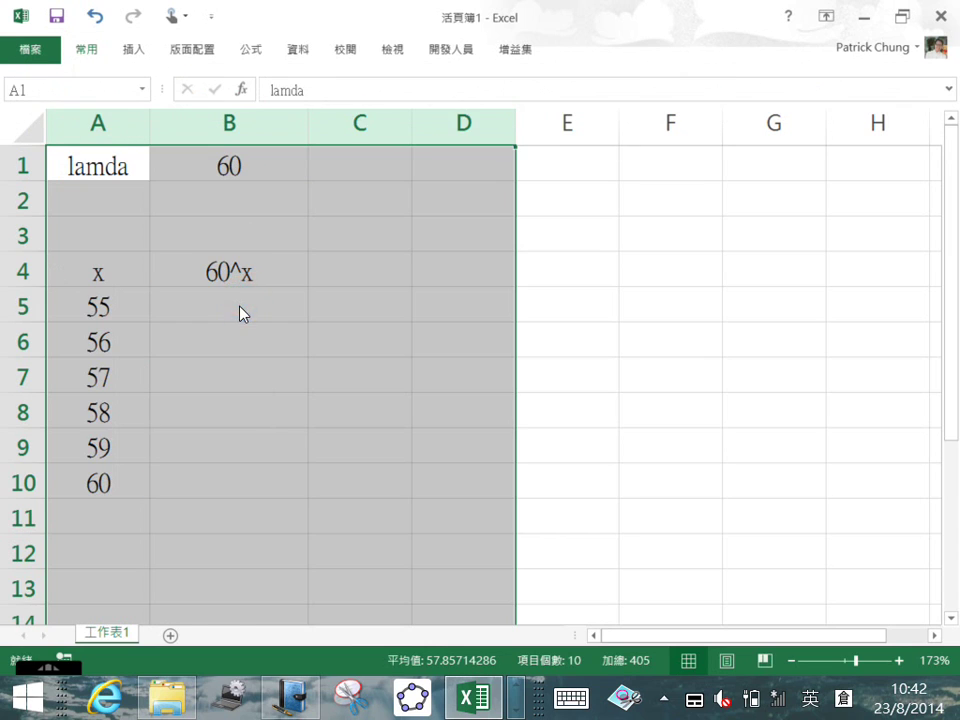
Enter the formula =B1^A5 in B5 to raise lamda to the power of the first x value
{"action": "left_click", "coordinate": [240, 306]}
{"action": "type", "text": "="}
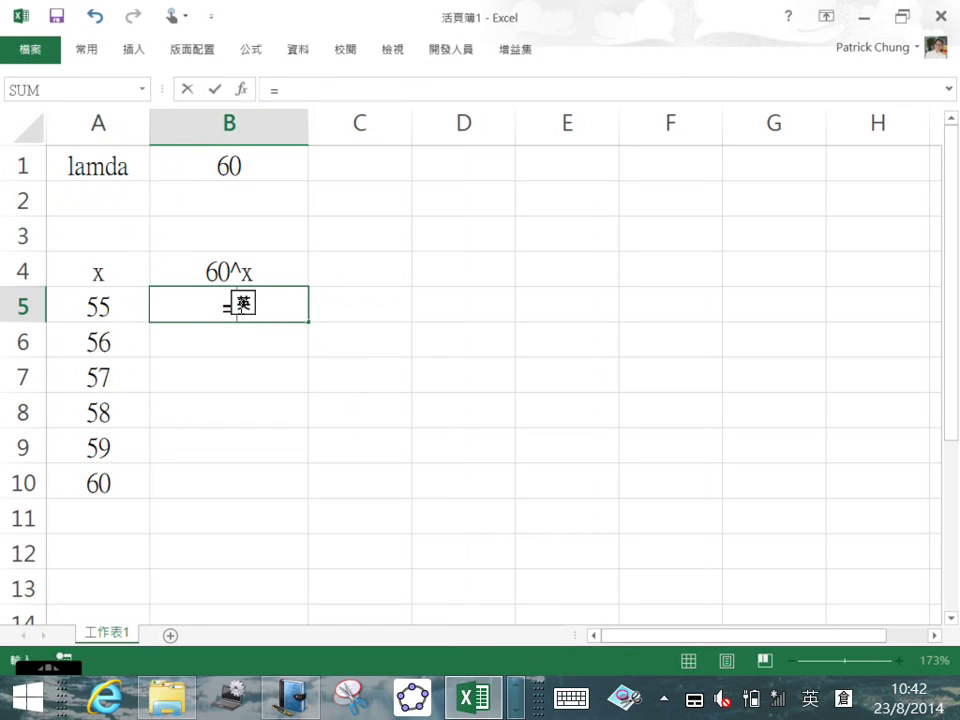
{"action": "key", "text": "Up"}
{"action": "key", "text": "Up"}
{"action": "key", "text": "Up"}
{"action": "key", "text": "Up"}
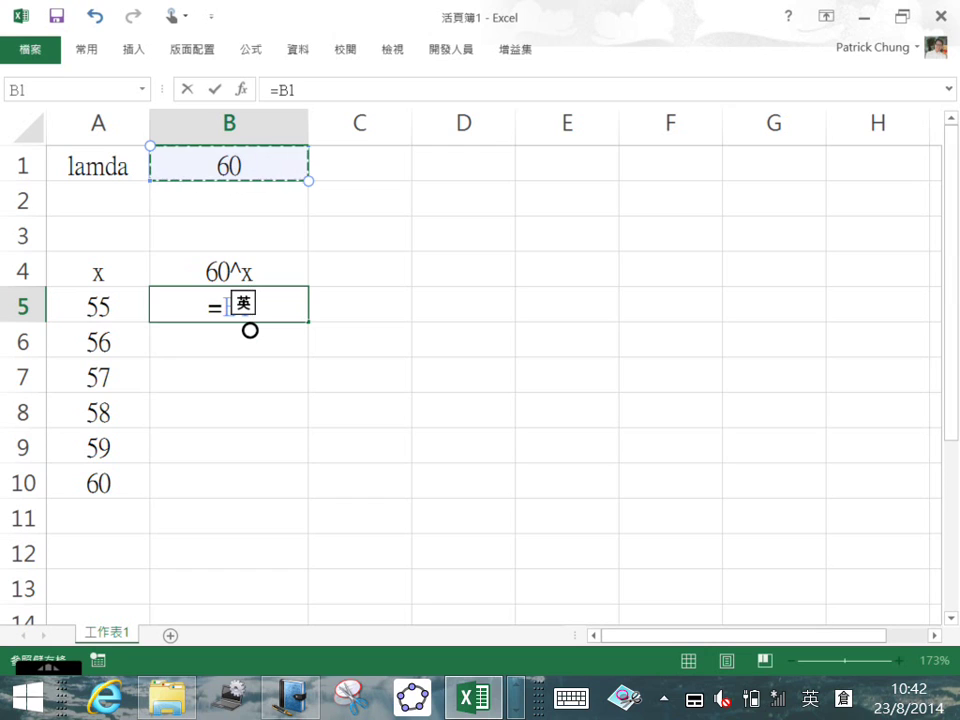
{"action": "type", "text": "^"}
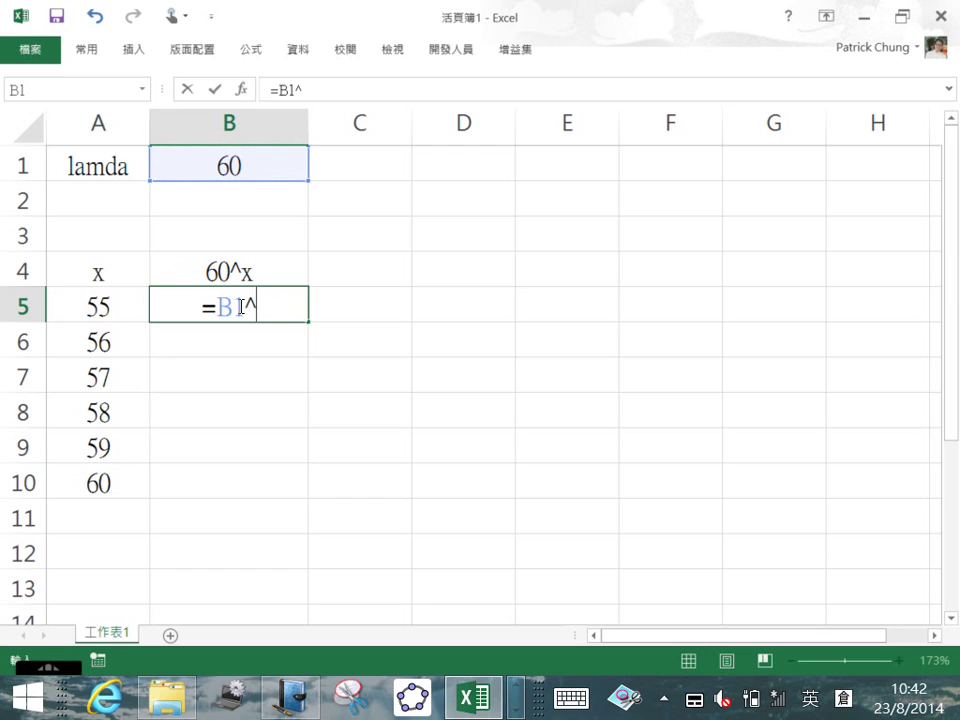
{"action": "key", "text": "Left"}
{"action": "key", "text": "Return"}
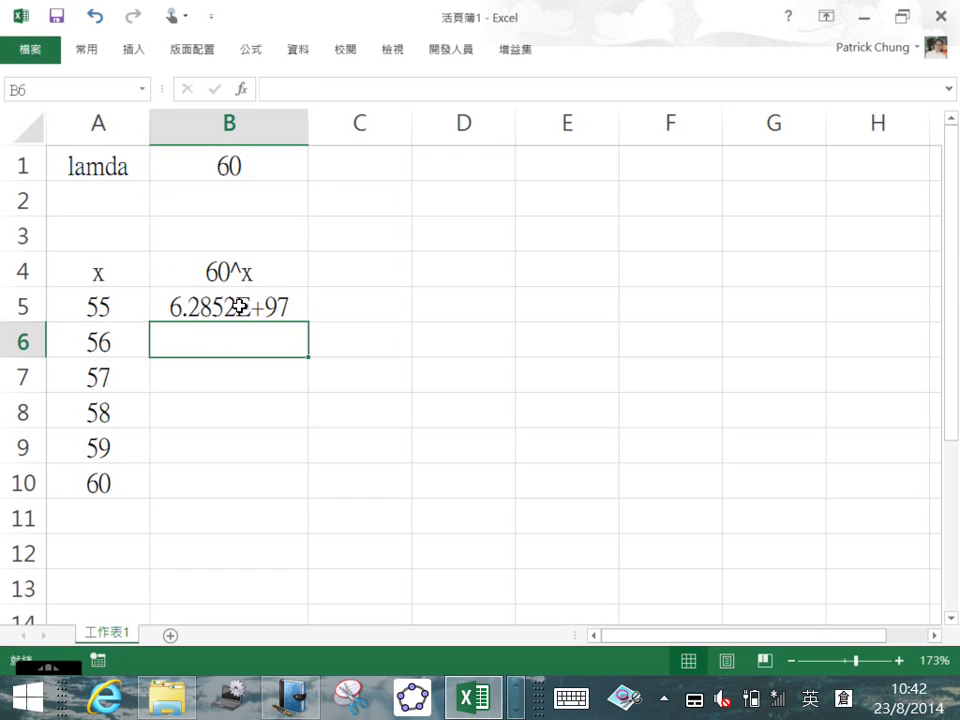
Make the lamda reference in B5 absolute, giving =$B$1^A5, and fill the formula down to B10
{"action": "left_click", "coordinate": [214, 305]}
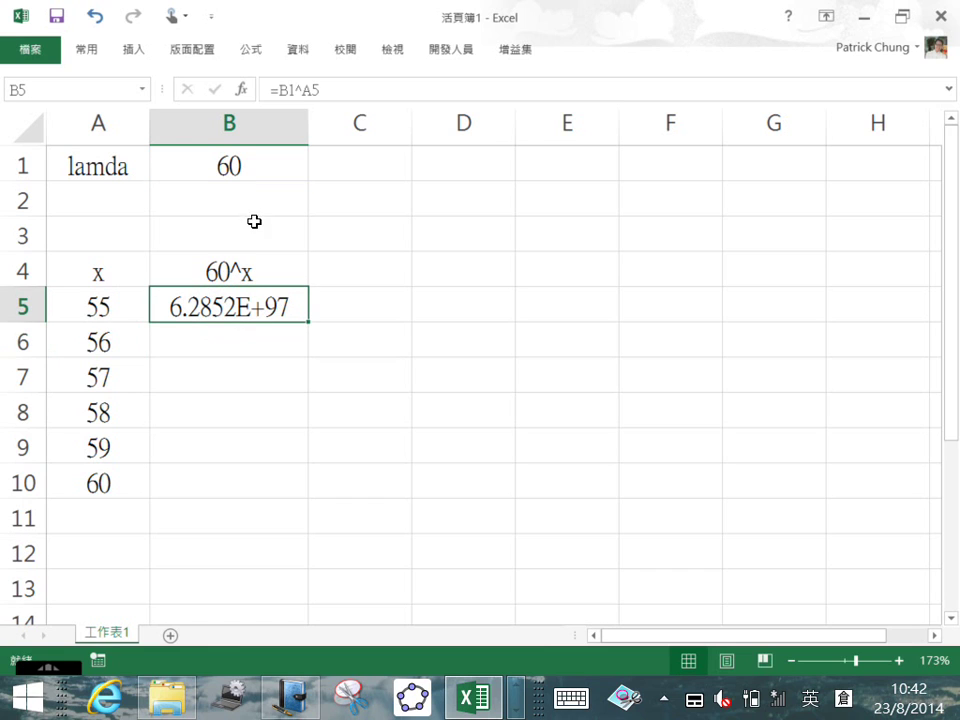
{"action": "left_click", "coordinate": [284, 91]}
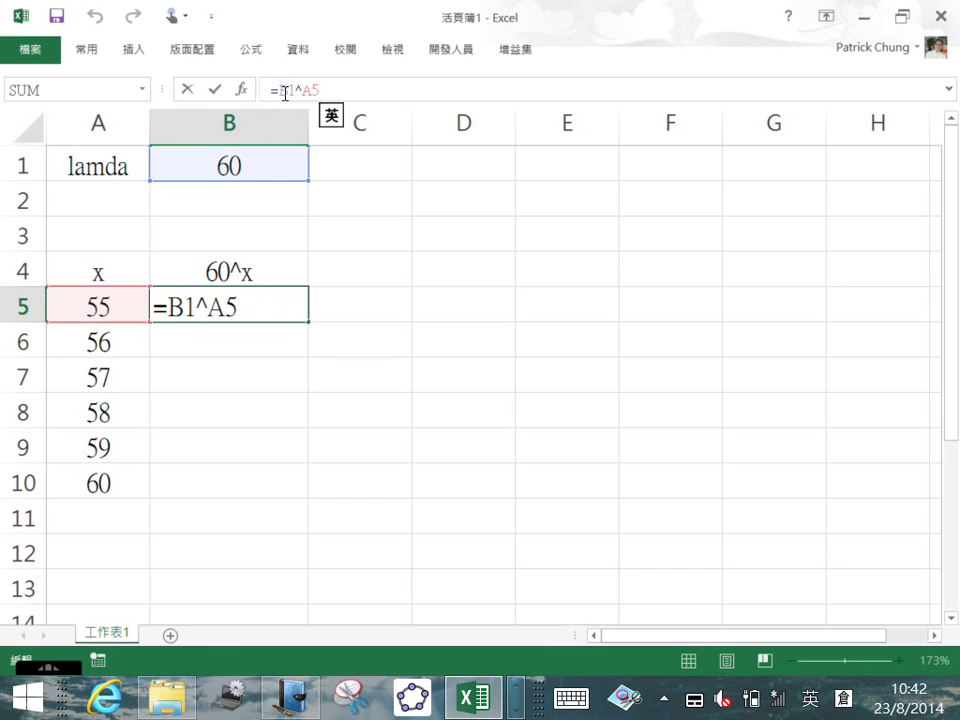
{"action": "key", "text": "F4"}
{"action": "key", "text": "Return"}
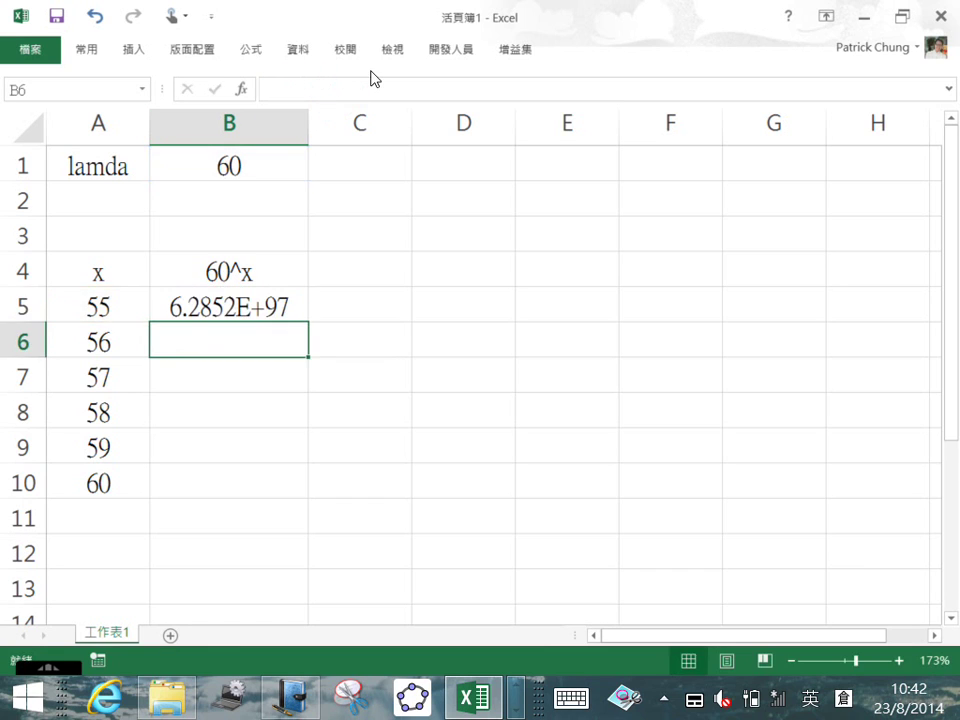
{"action": "left_click", "coordinate": [302, 311]}
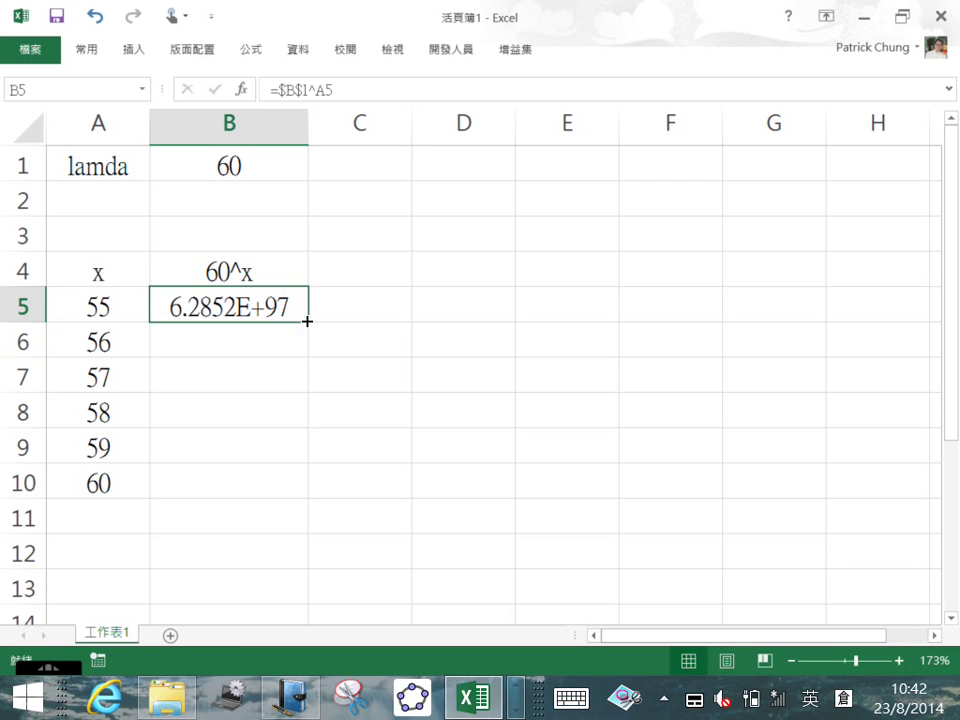
{"action": "left_click_drag", "start_coordinate": [308, 321], "coordinate": [306, 490]}
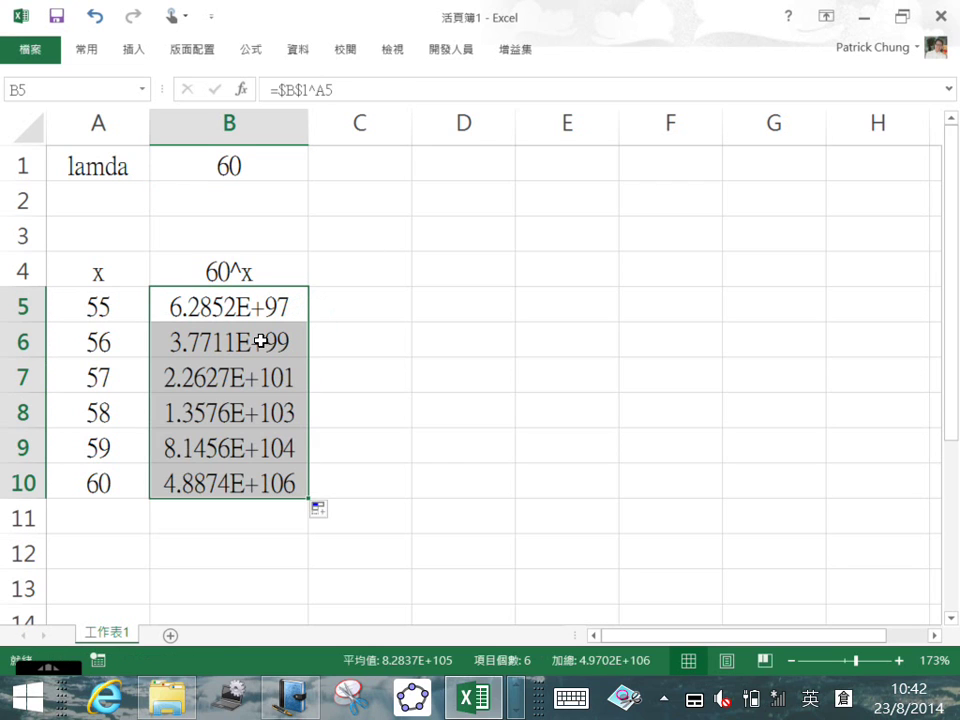
{"action": "left_click", "coordinate": [255, 306]}
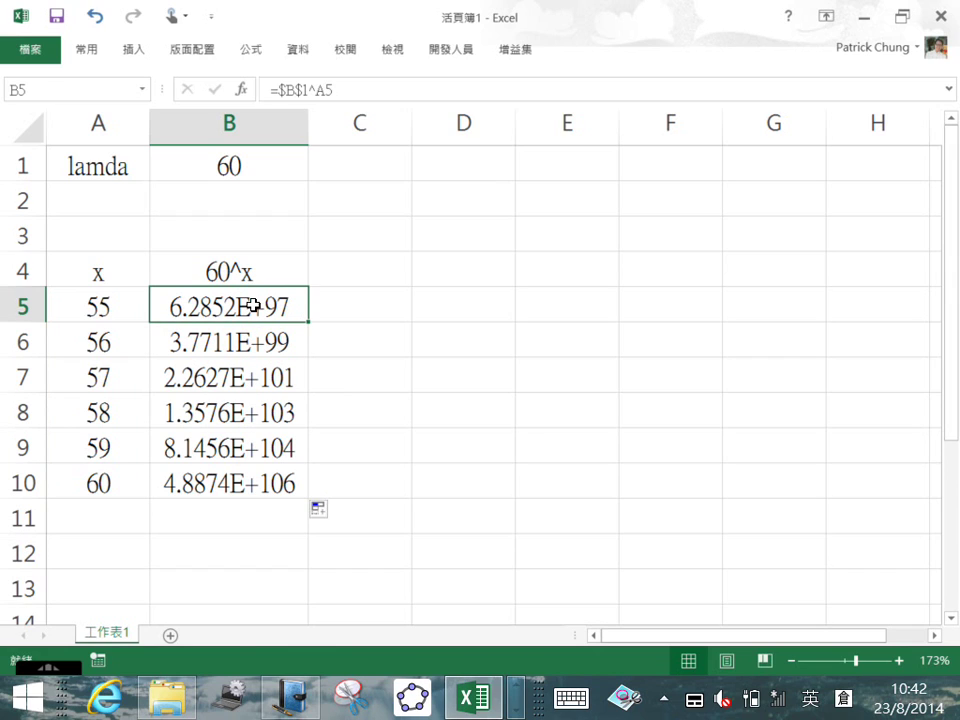
{"action": "key", "text": "Down"}
{"action": "key", "text": "Up"}
{"action": "key", "text": "Down"}
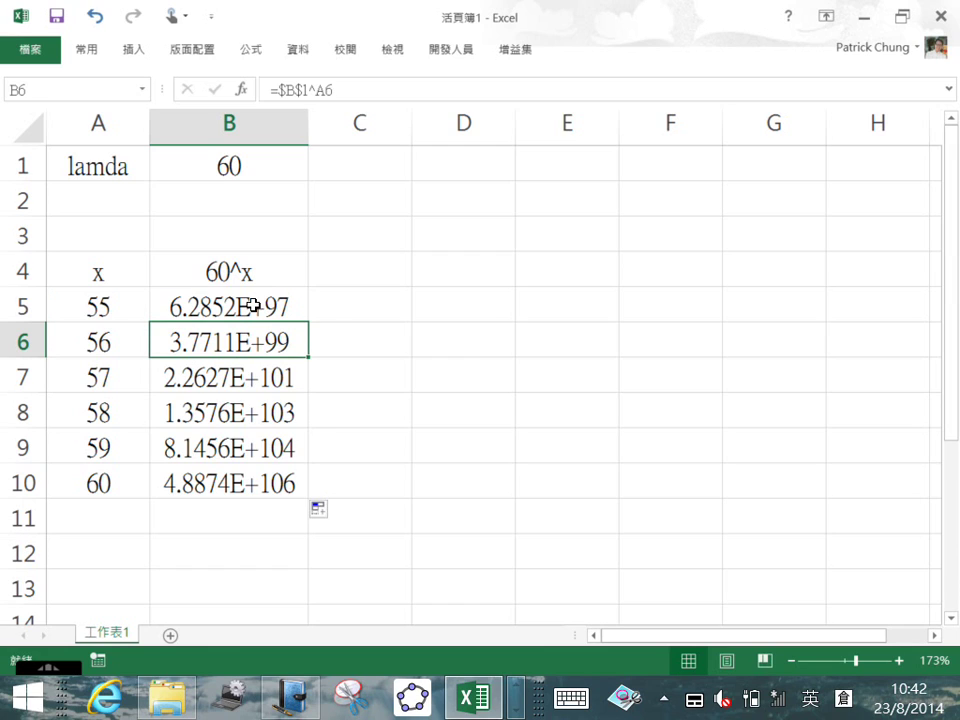
Enter the column heading x! in C4 beside the 60^x heading
{"action": "key", "text": "Up"}
{"action": "key", "text": "Up"}
{"action": "key", "text": "Right"}
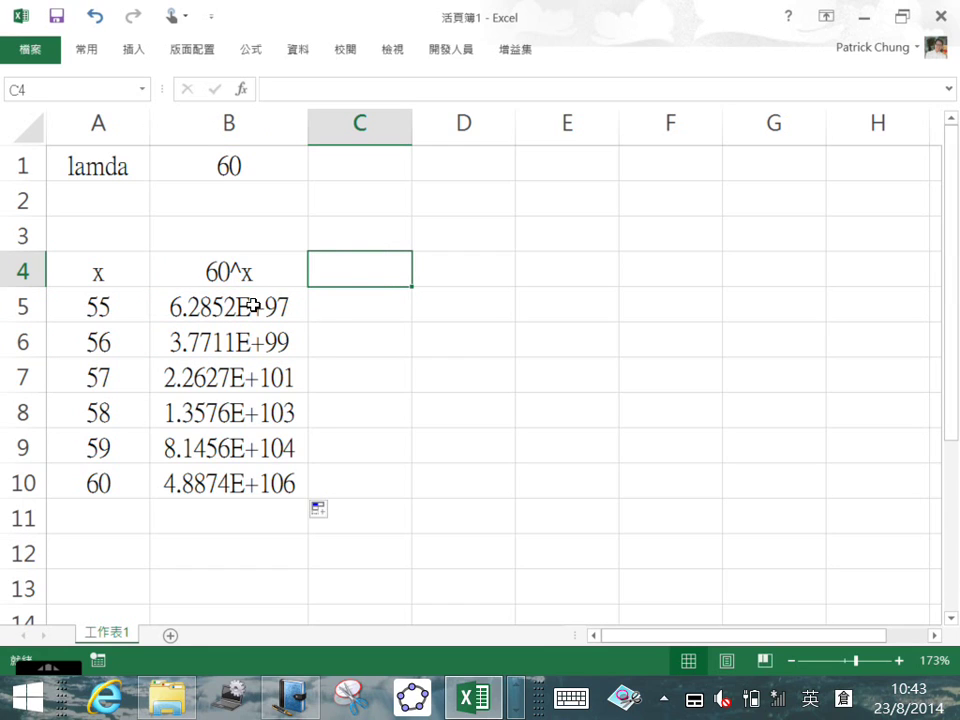
{"action": "type", "text": "="}
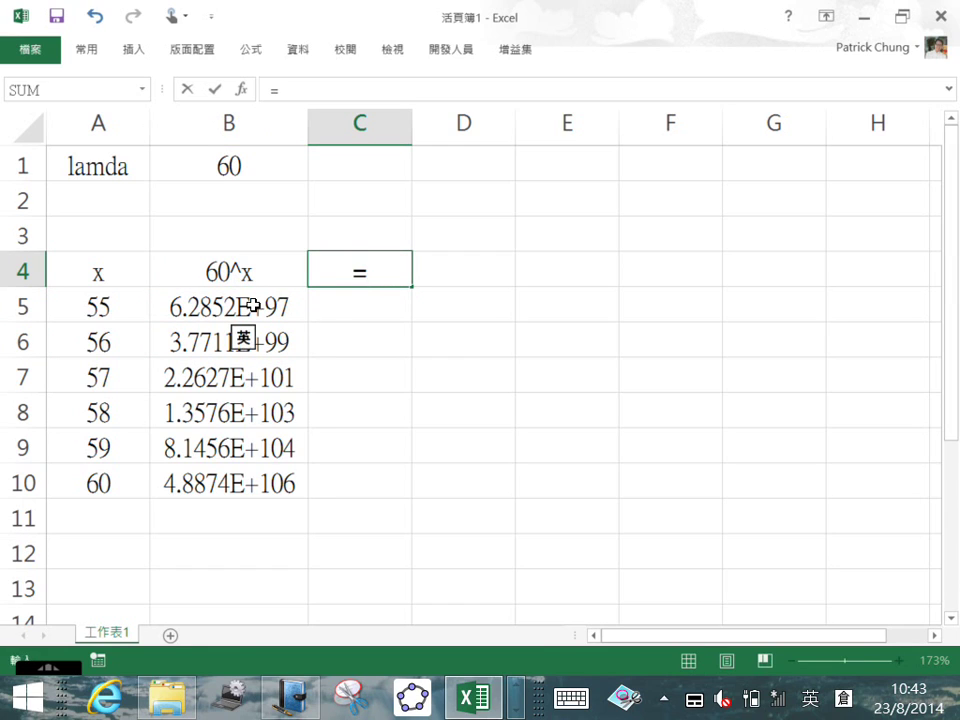
{"action": "key", "text": "BackSpace"}
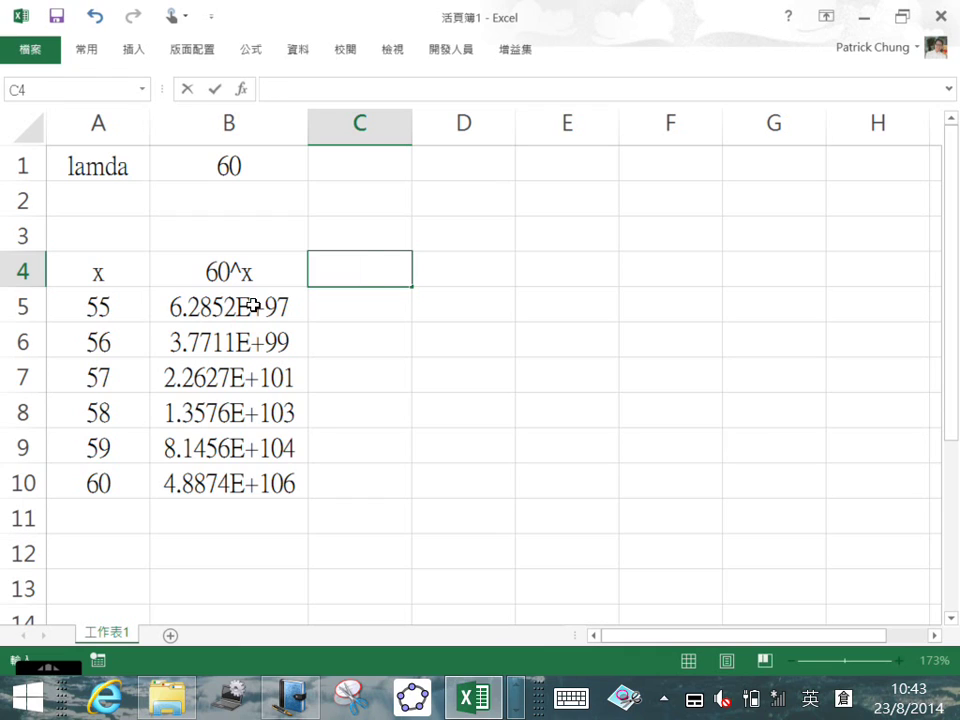
{"action": "type", "text": "x!"}
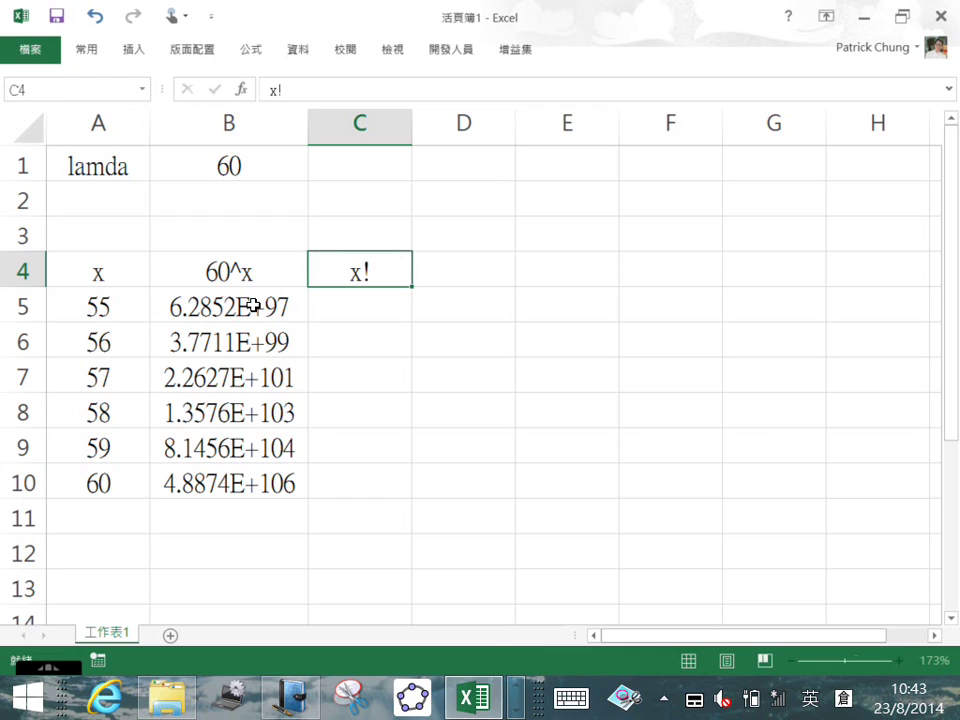
{"action": "key", "text": "Return"}
Enter the factorial formula =FACT(A5) in C5 and fill it down to C10
{"action": "type", "text": "=f"}
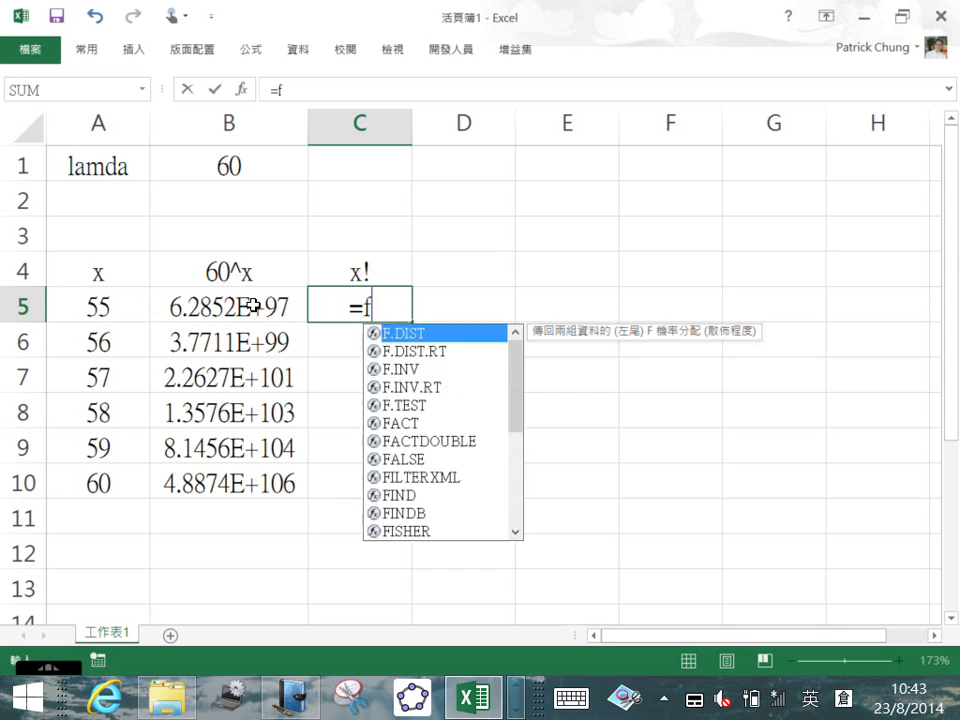
{"action": "type", "text": "act("}
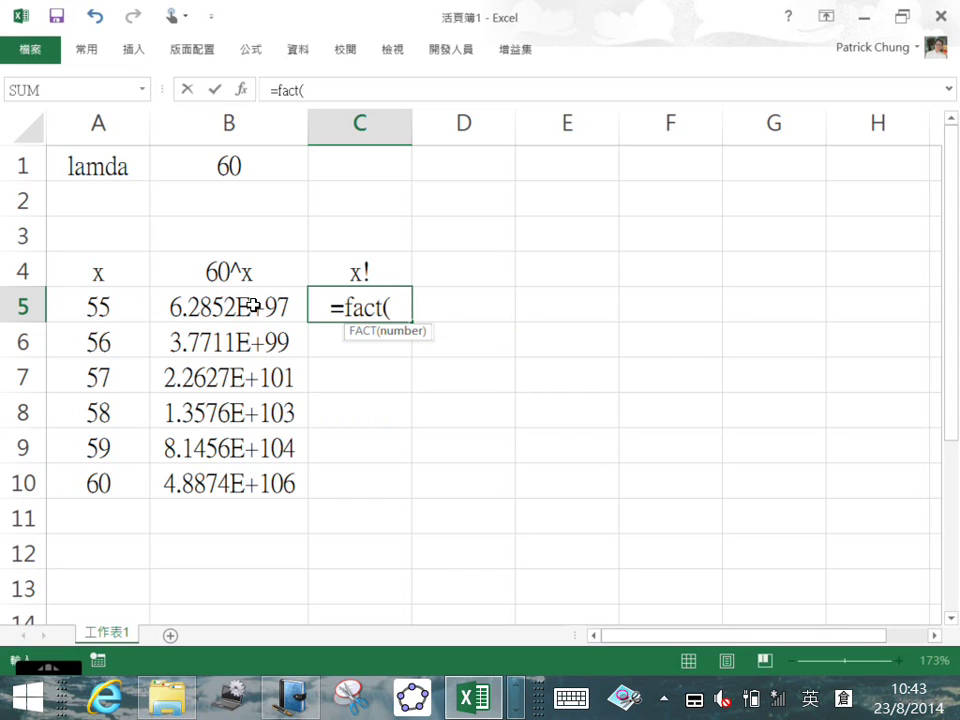
{"action": "key", "text": "Left"}
{"action": "key", "text": "Left"}
{"action": "type", "text": ")"}
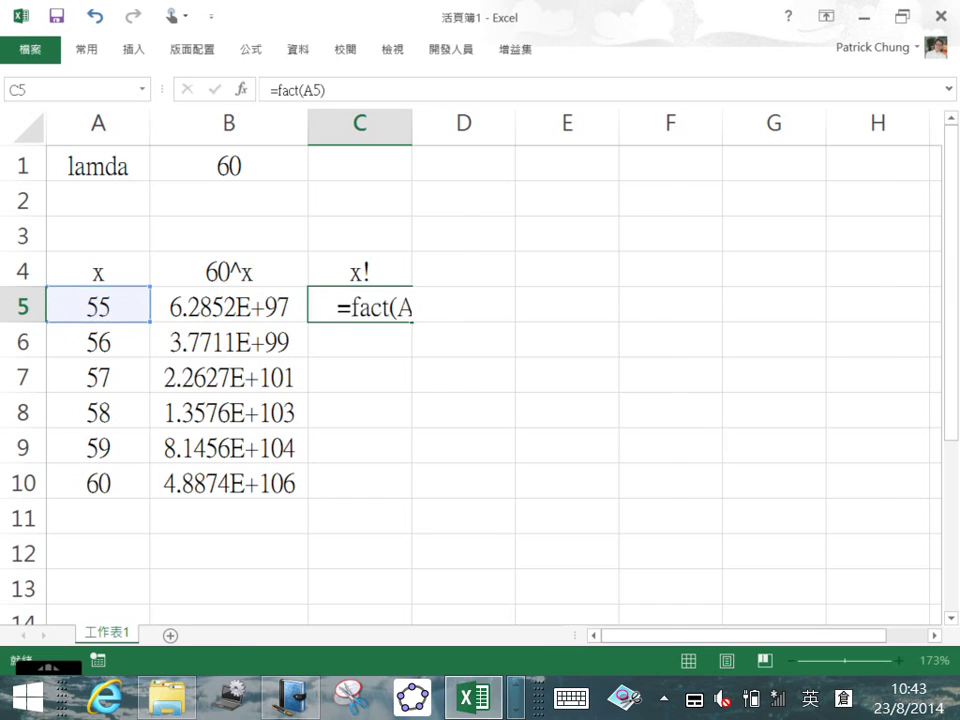
{"action": "key", "text": "Return"}
{"action": "left_click", "coordinate": [428, 298]}
{"action": "left_click", "coordinate": [463, 321]}
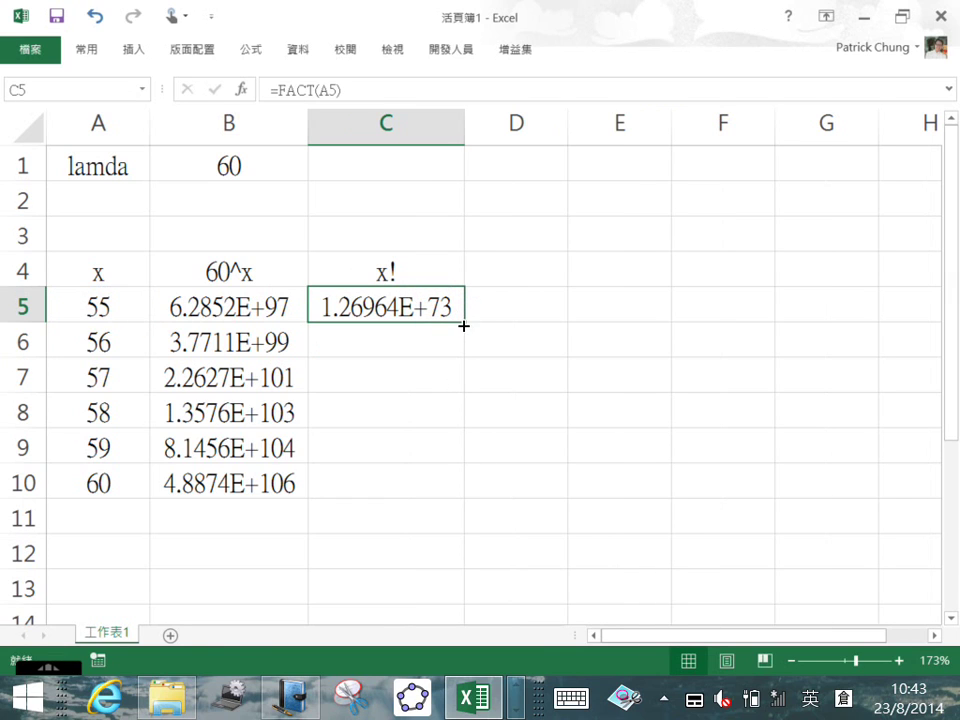
{"action": "left_click_drag", "start_coordinate": [463, 323], "coordinate": [465, 490]}
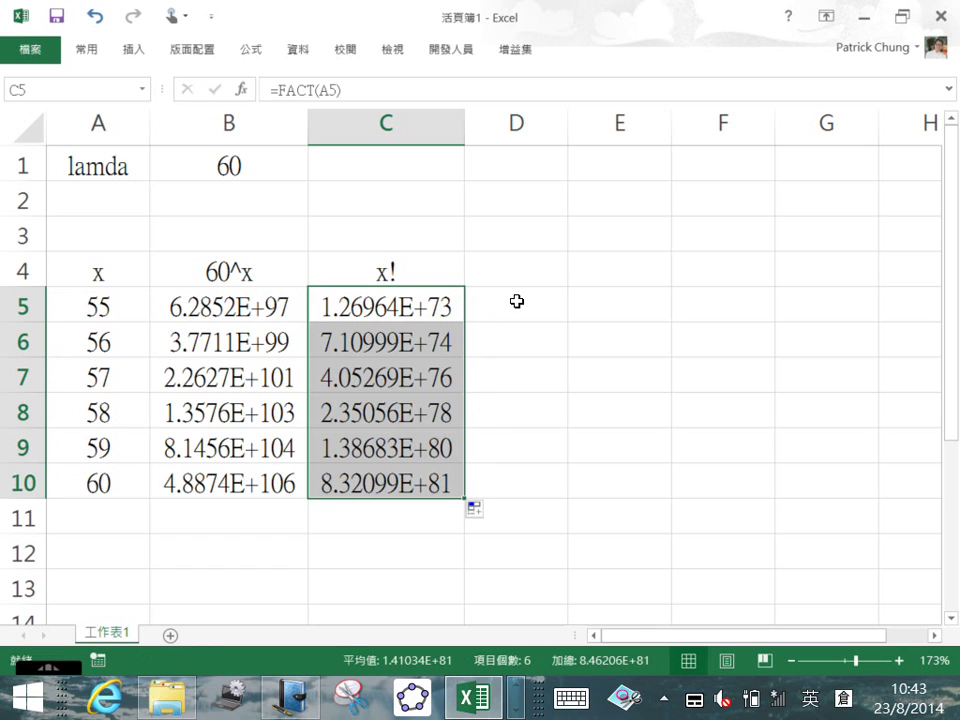
Enter the column heading e^(-x) in D4, with the exponent in parentheses
{"action": "left_click", "coordinate": [509, 269]}
{"action": "double_click", "coordinate": [509, 269]}
{"action": "type", "text": "e"}
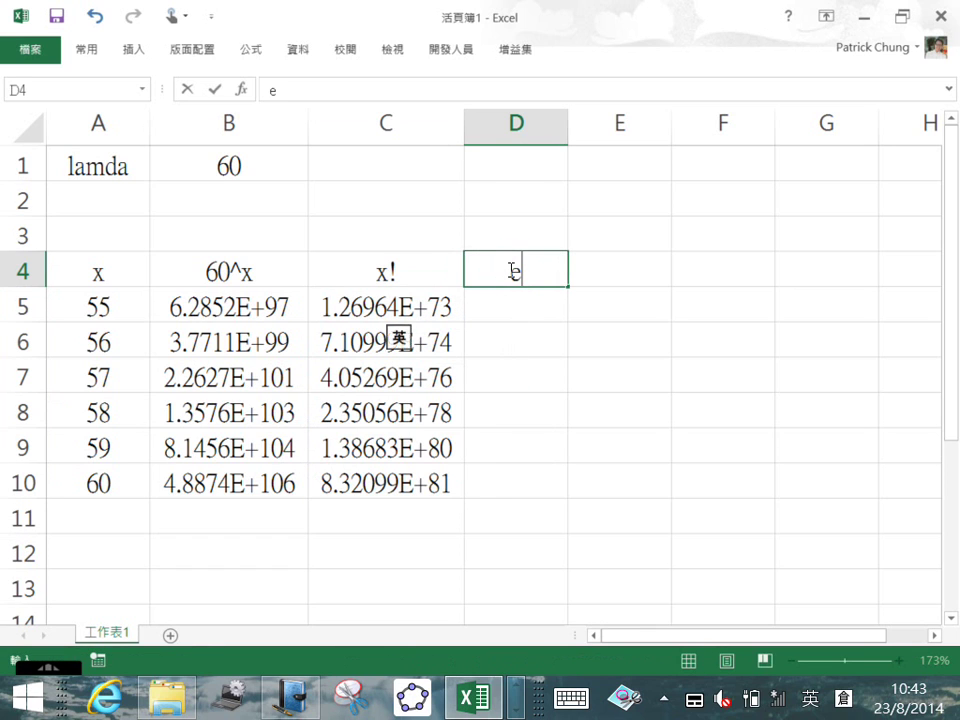
{"action": "type", "text": "^-x"}
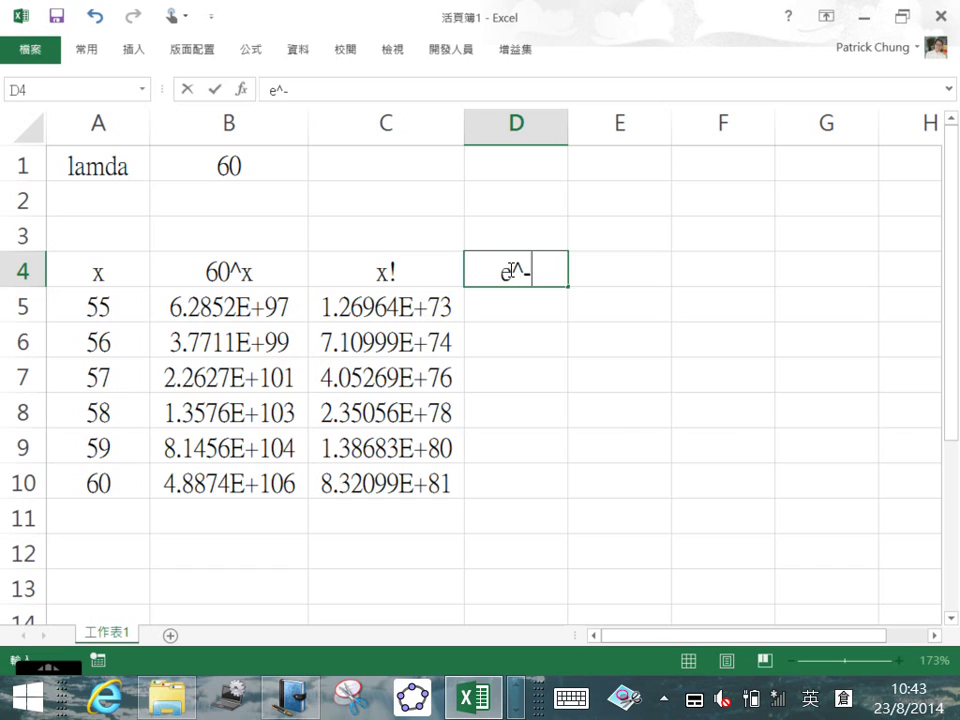
{"action": "key", "text": "Left"}
{"action": "key", "text": "Left"}
{"action": "key", "text": "Right"}
{"action": "key", "text": "Right"}
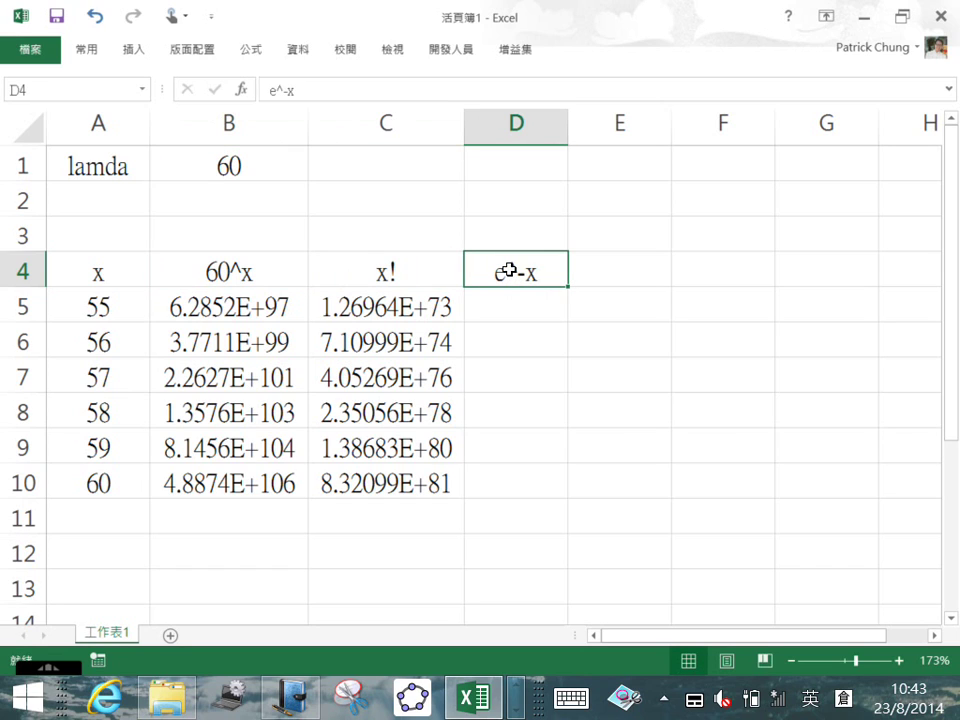
{"action": "left_click", "coordinate": [284, 90]}
{"action": "type", "text": "("}
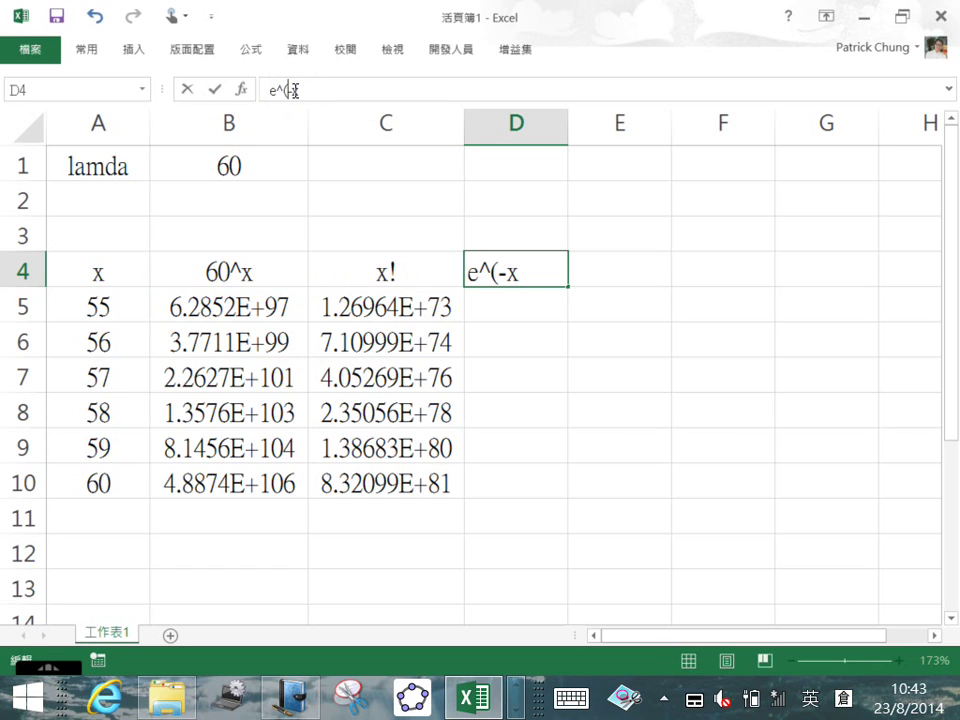
{"action": "left_click", "coordinate": [296, 90]}
{"action": "type", "text": ")"}
{"action": "key", "text": "Return"}
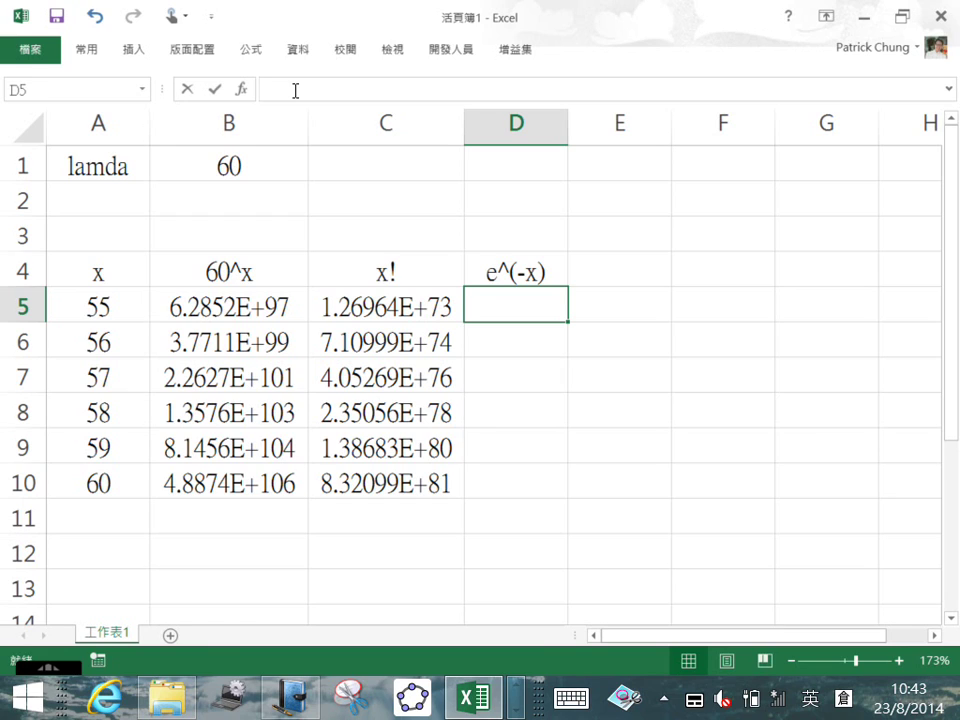
Enter the formula =EXP(-B1) in D5 to raise e to the negative lamda
{"action": "type", "text": "="}
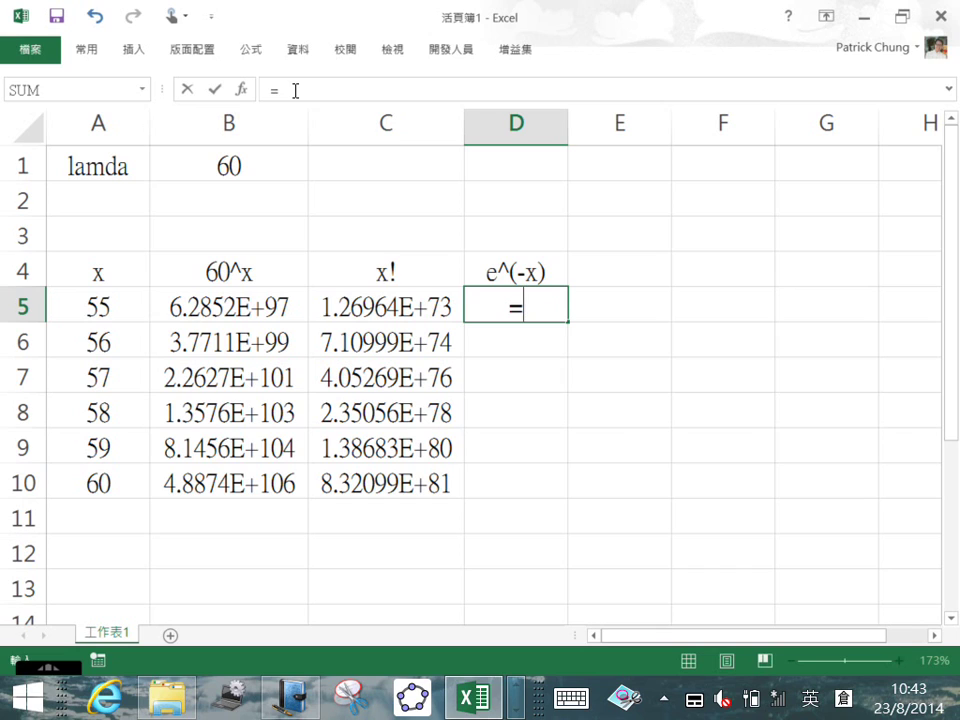
{"action": "type", "text": "ex"}
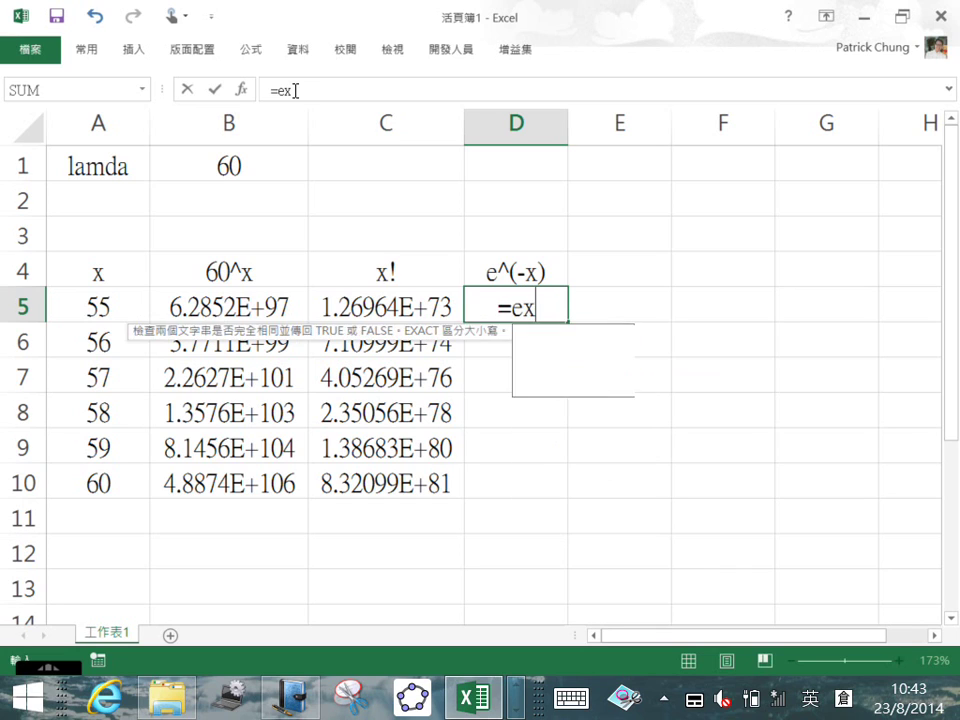
{"action": "type", "text": "p(-"}
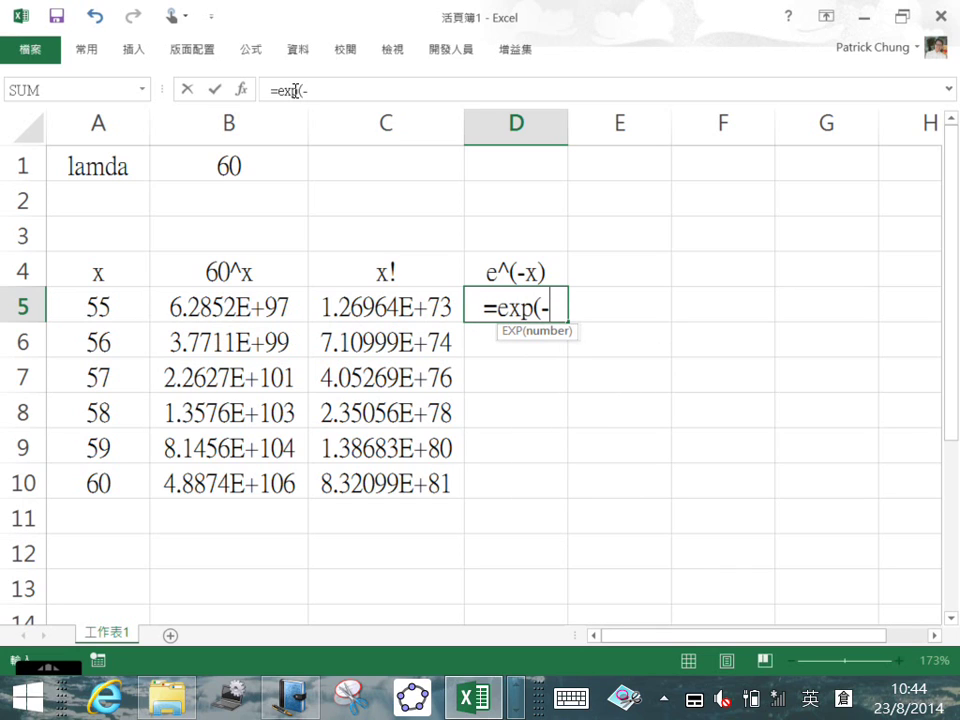
{"action": "key", "text": "Left"}
{"action": "key", "text": "Left"}
{"action": "key", "text": "Left"}
{"action": "key", "text": "Up"}
{"action": "key", "text": "Up"}
{"action": "key", "text": "Up"}
{"action": "key", "text": "Up"}
{"action": "key", "text": "Right"}
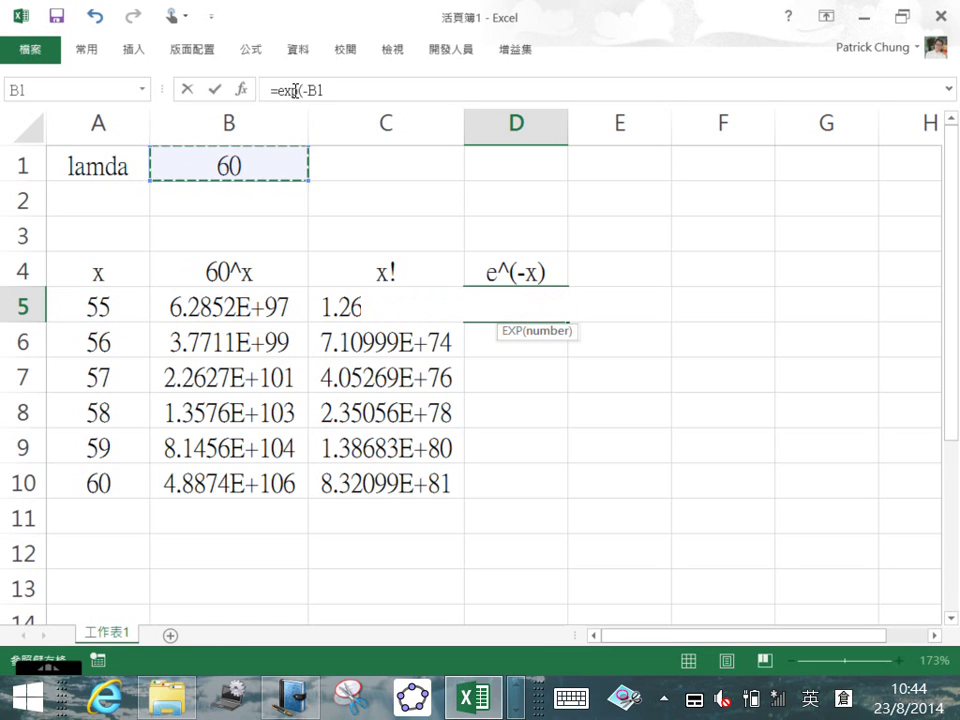
{"action": "type", "text": ")"}
{"action": "key", "text": "ctrl+Return"}
Change the heading in D4 to e^(-lamda)
{"action": "key", "text": "Up"}
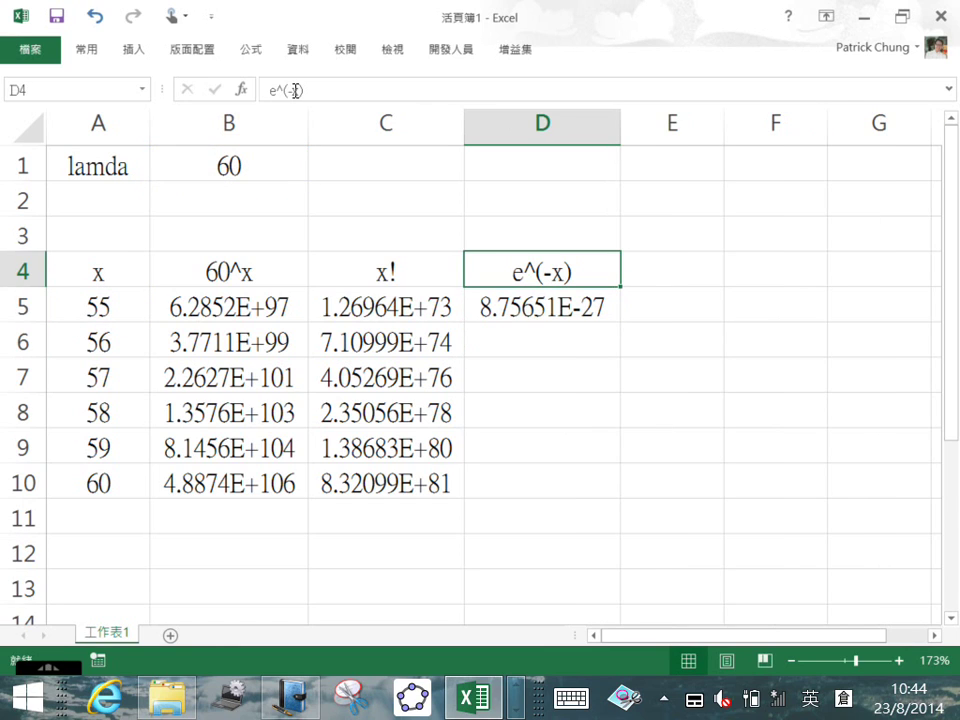
{"action": "left_click", "coordinate": [296, 90]}
{"action": "key", "text": "BackSpace"}
{"action": "type", "text": "lam"}
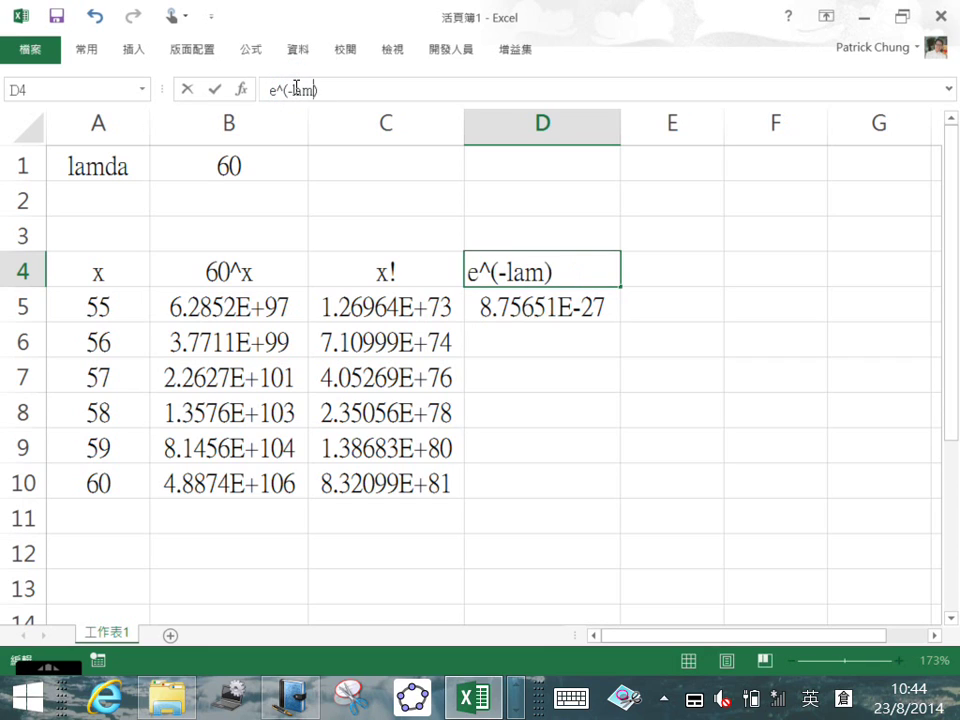
{"action": "type", "text": "da"}
{"action": "key", "text": "ctrl+Return"}
Make the lamda reference in D5 absolute, giving =EXP(-$B$1), and fill the formula down to D10
{"action": "key", "text": "Down"}
{"action": "key", "text": "Down"}
{"action": "key", "text": "Up"}
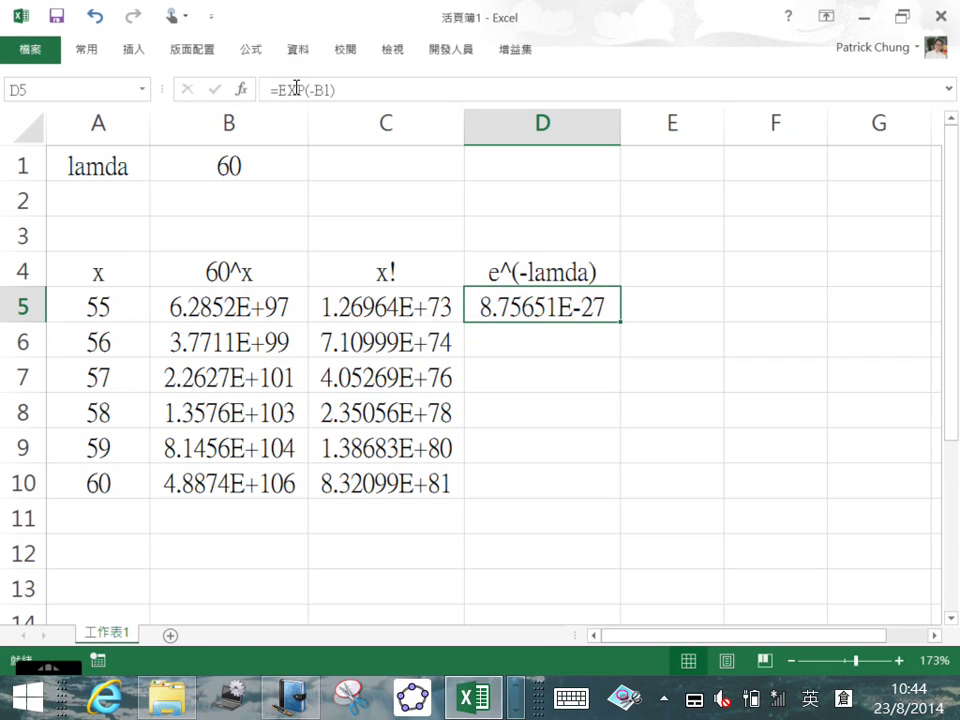
{"action": "left_click", "coordinate": [318, 89]}
{"action": "key", "text": "Return"}
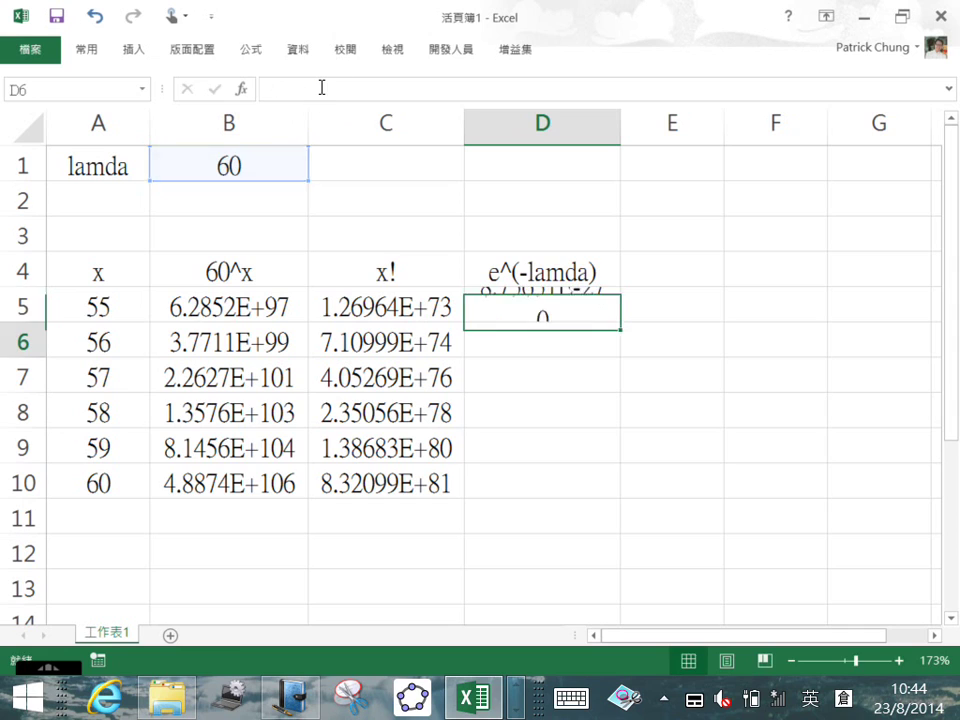
{"action": "left_click", "coordinate": [585, 315]}
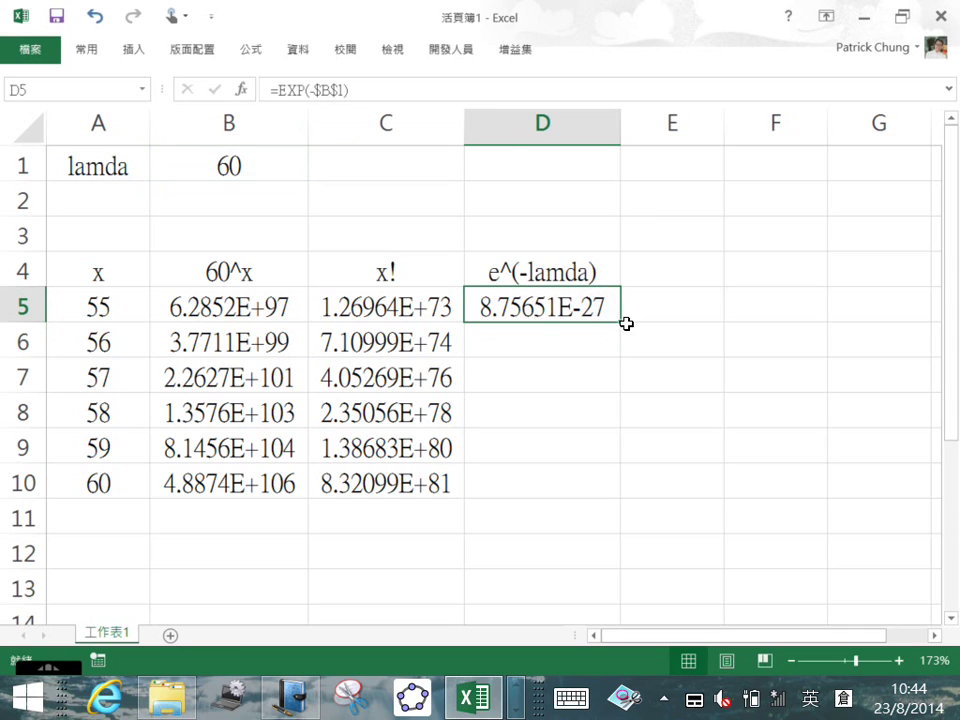
{"action": "left_click_drag", "start_coordinate": [620, 321], "coordinate": [620, 497]}
{"action": "left_click", "coordinate": [565, 470]}
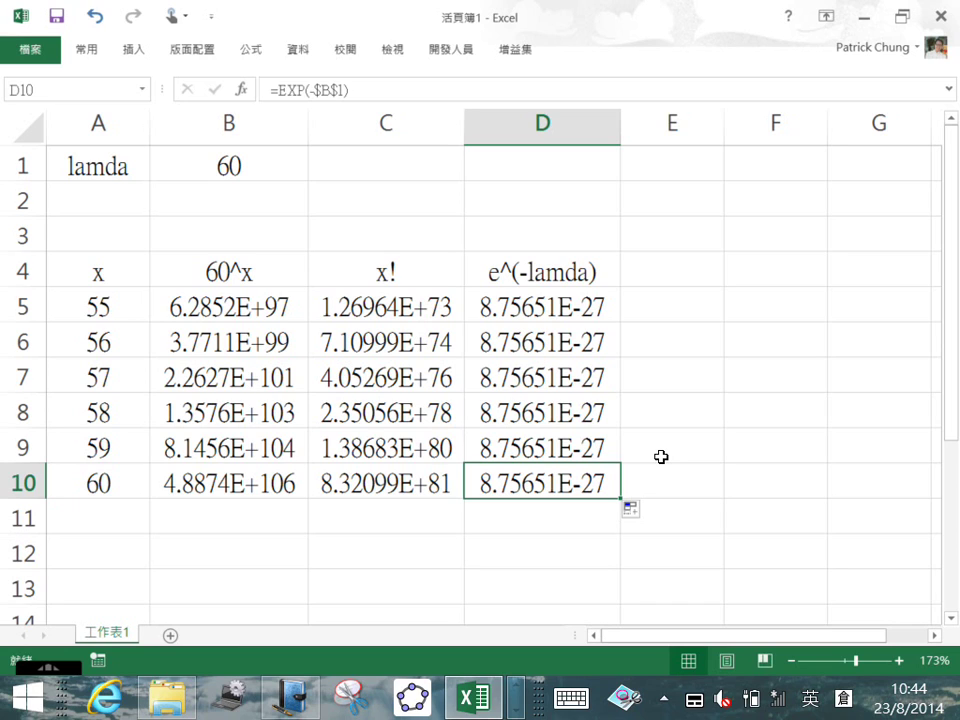
Enter the column heading Prob in E4 beside the e^(-lamda) heading
{"action": "key", "text": "Up"}
{"action": "key", "text": "Up"}
{"action": "key", "text": "Up"}
{"action": "key", "text": "Up"}
{"action": "key", "text": "Up"}
{"action": "key", "text": "Right"}
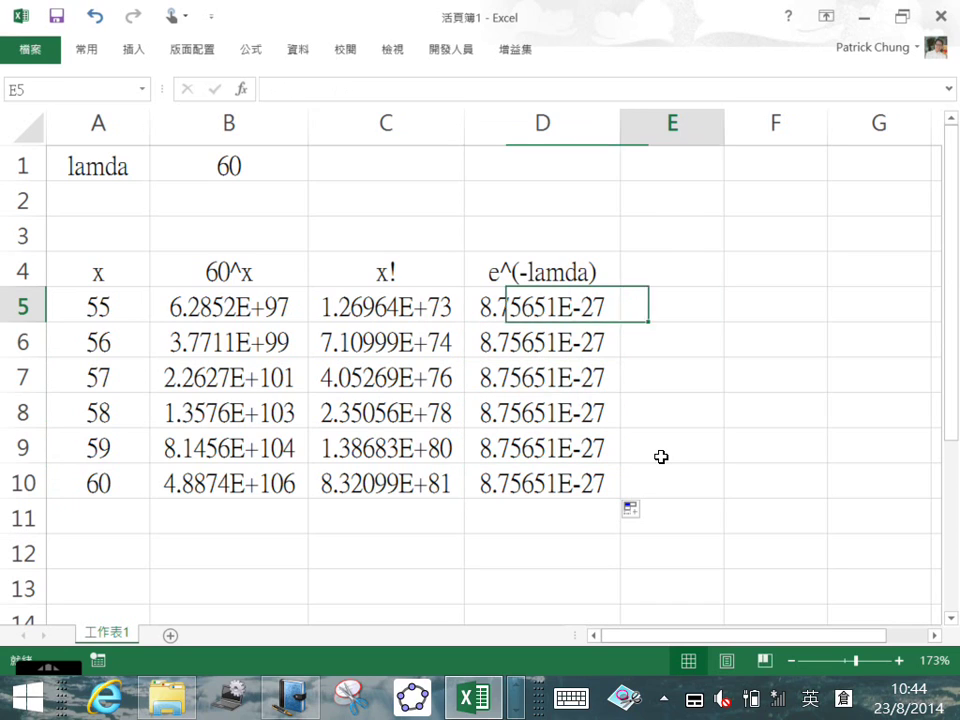
{"action": "key", "text": "Up"}
{"action": "type", "text": "Prob"}
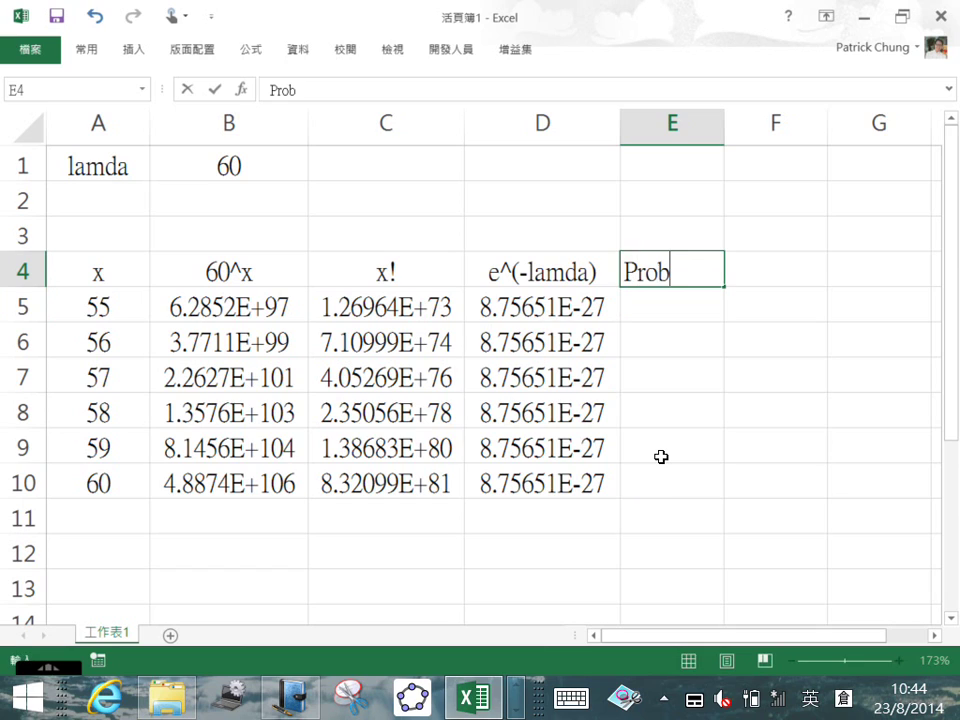
{"action": "key", "text": "Right"}
Enter the Poisson probability formula =B5/C5*D5 in E5
{"action": "key", "text": "Down"}
{"action": "key", "text": "Left"}
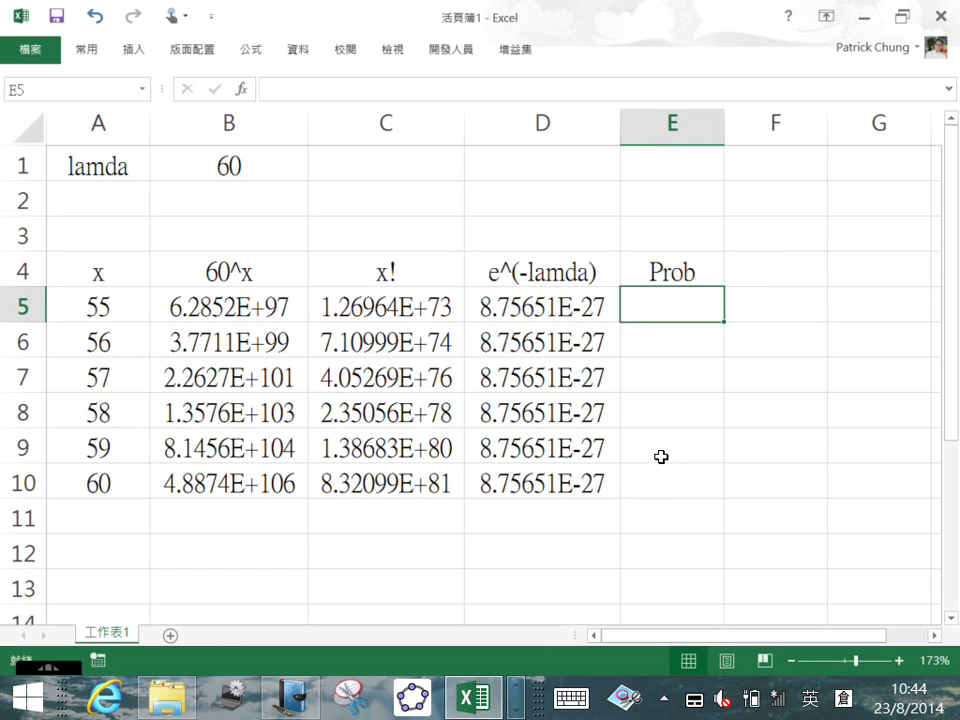
{"action": "type", "text": "="}
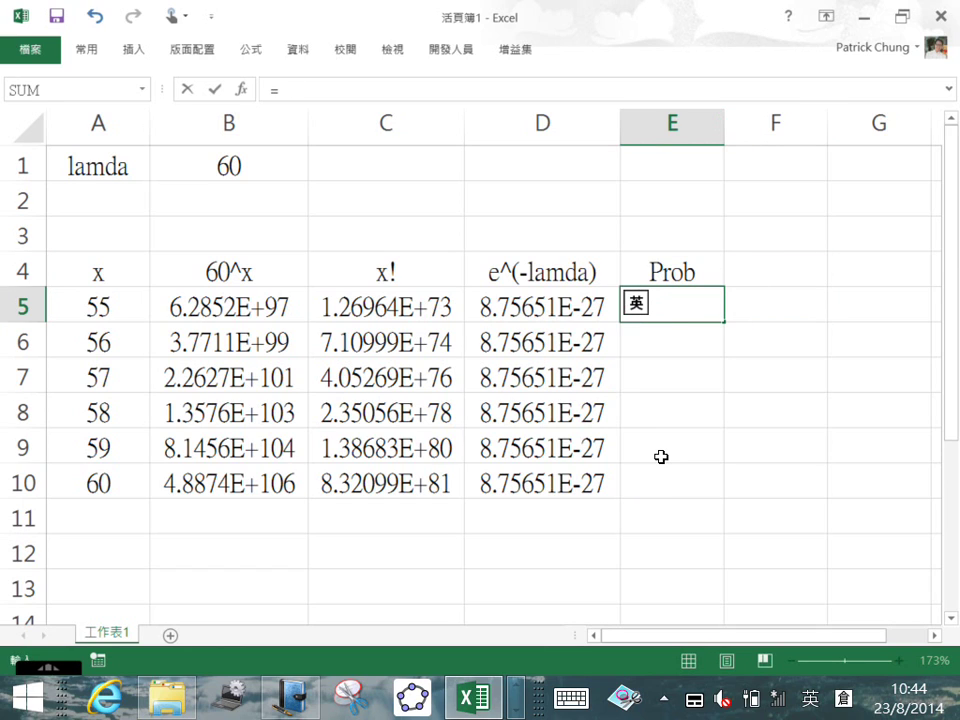
{"action": "key", "text": "Left"}
{"action": "key", "text": "Left"}
{"action": "key", "text": "Left"}
{"action": "type", "text": "*"}
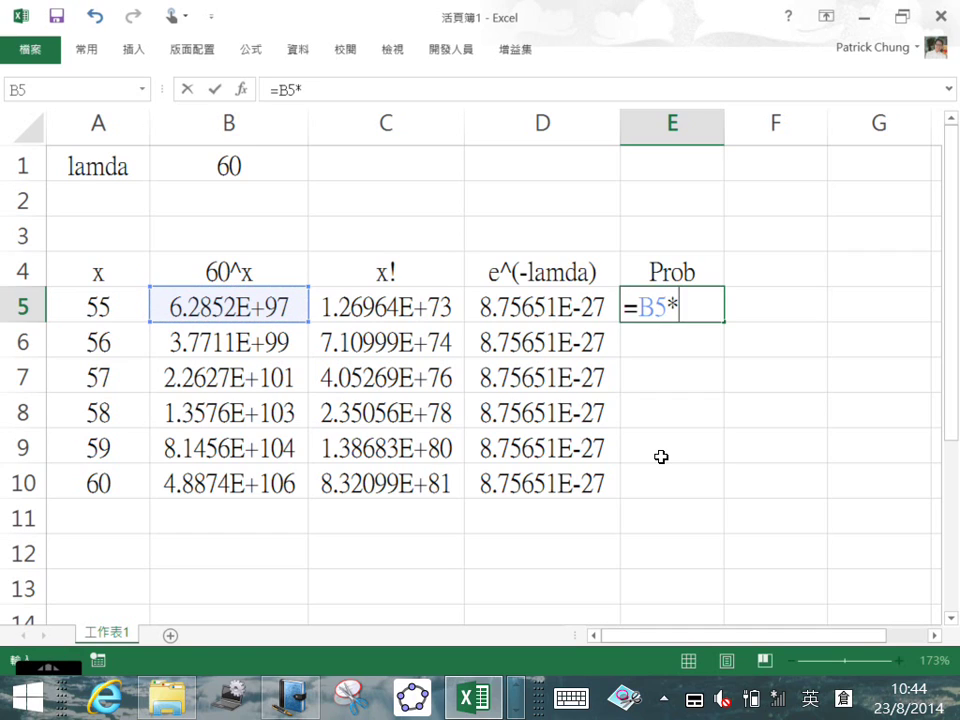
{"action": "key", "text": "BackSpace"}
{"action": "type", "text": "/"}
{"action": "key", "text": "Left"}
{"action": "key", "text": "Left"}
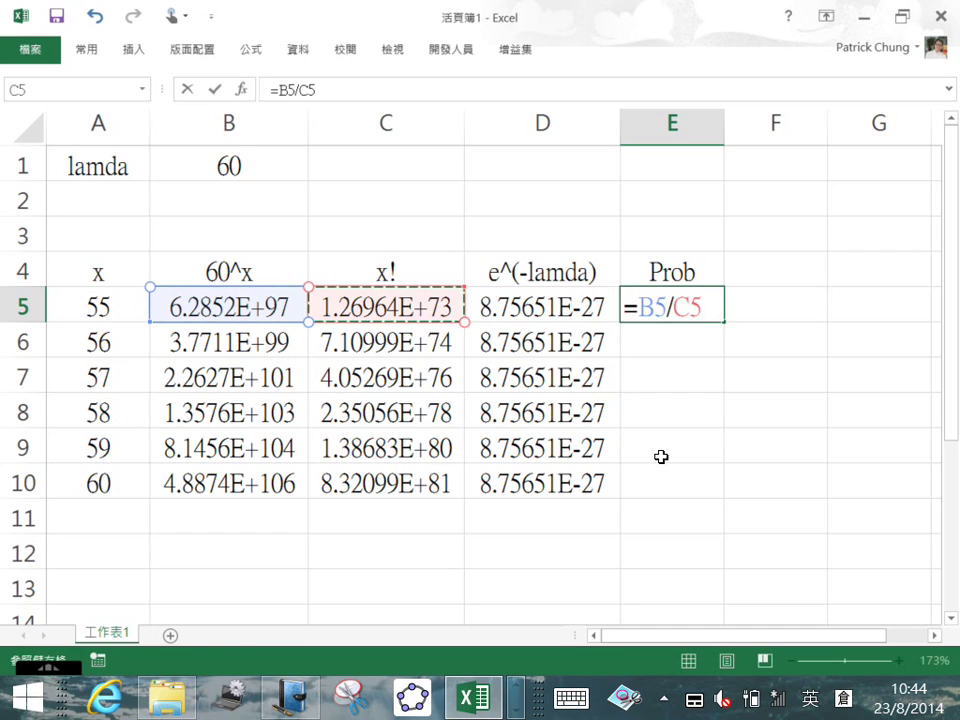
{"action": "type", "text": "*"}
{"action": "key", "text": "Left"}
{"action": "key", "text": "Return"}
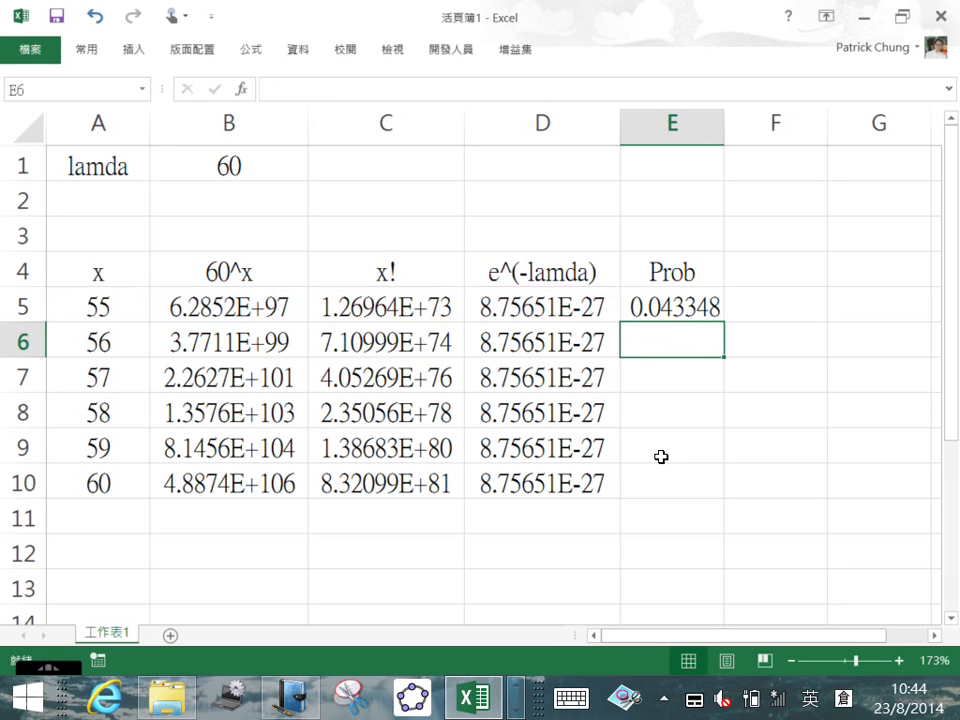
Fill the probability formula from E5 down to E10
{"action": "left_click", "coordinate": [705, 314]}
{"action": "left_click", "coordinate": [727, 326]}
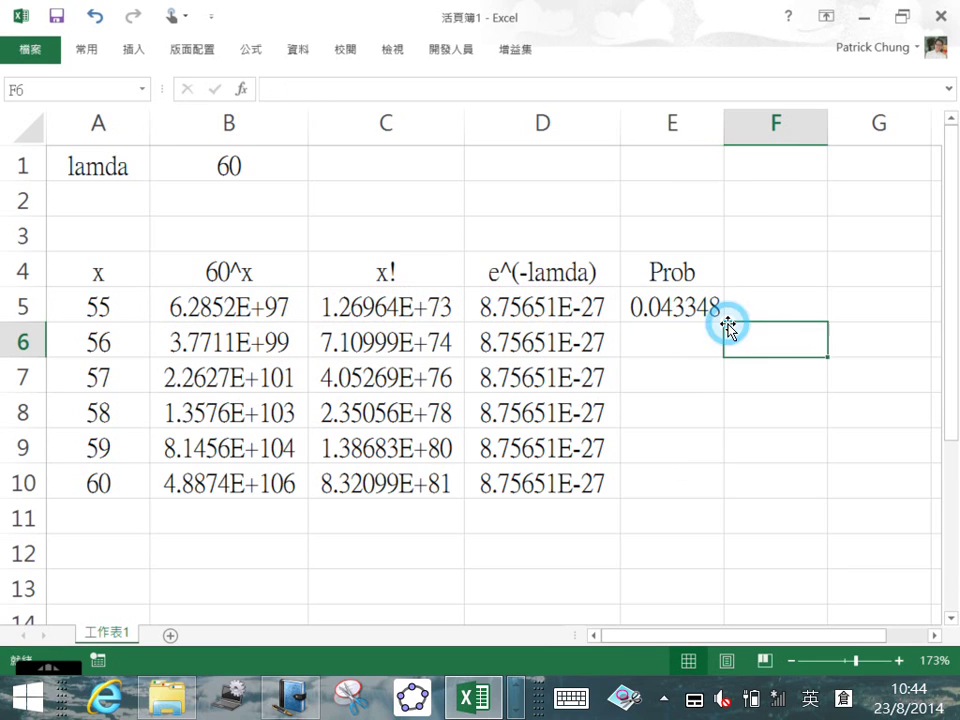
{"action": "left_click", "coordinate": [701, 311]}
{"action": "left_click_drag", "start_coordinate": [724, 321], "coordinate": [730, 492]}
Try to total the Prob column in E11 with =sum
{"action": "left_click", "coordinate": [686, 514]}
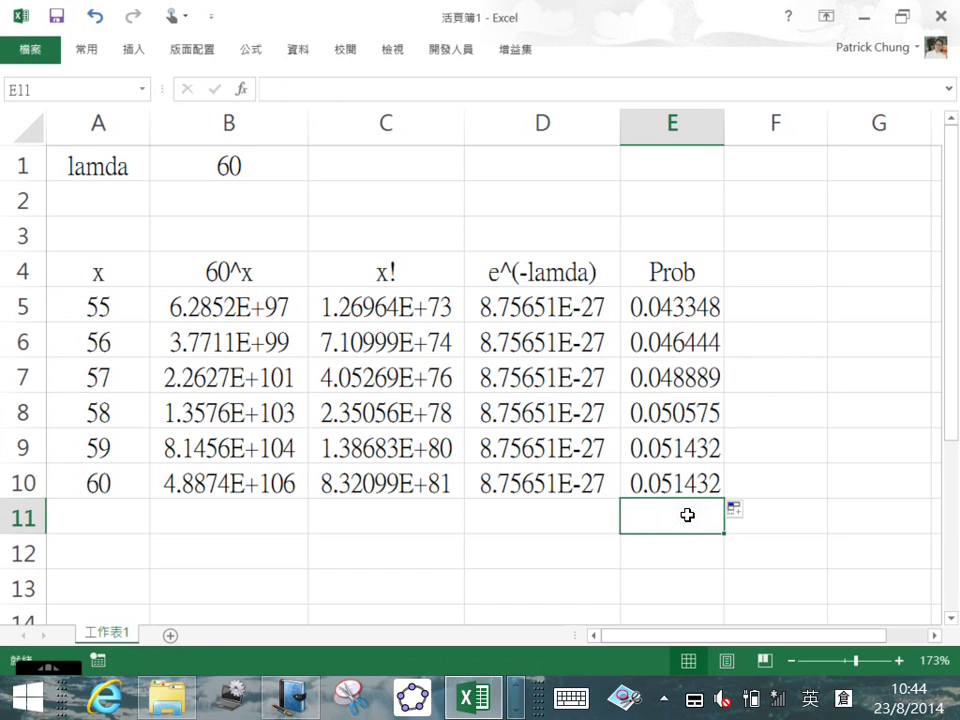
{"action": "type", "text": "=sum"}
{"action": "key", "text": "ctrl+Return"}
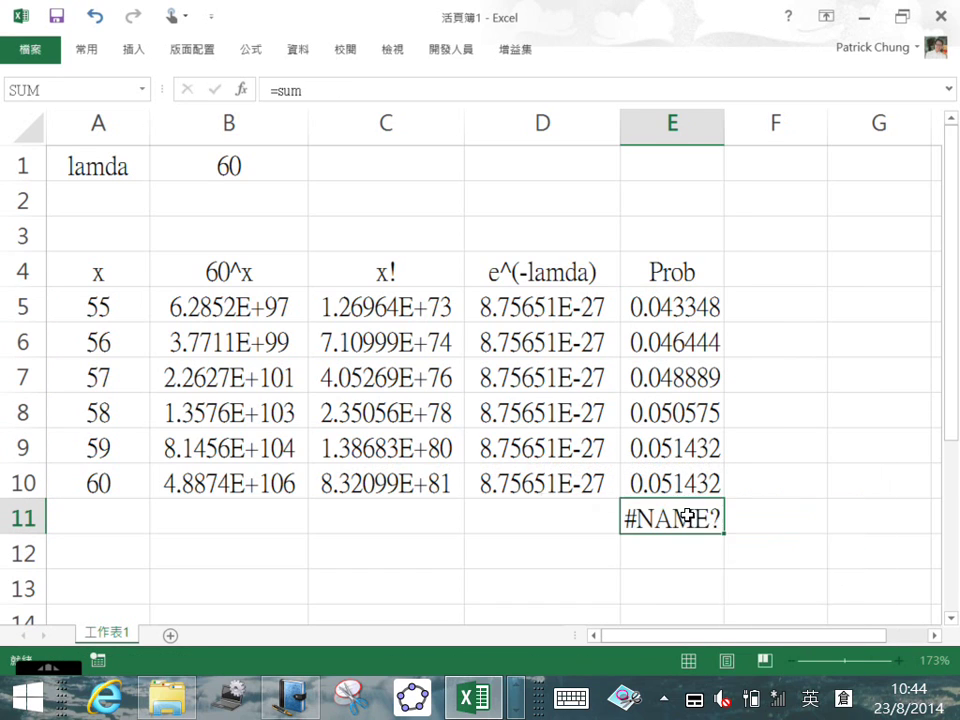
{"action": "key", "text": "Left"}
{"action": "type", "text": "9"}
{"action": "key", "text": "Right"}
{"action": "key", "text": "Left"}
{"action": "key", "text": "Delete"}
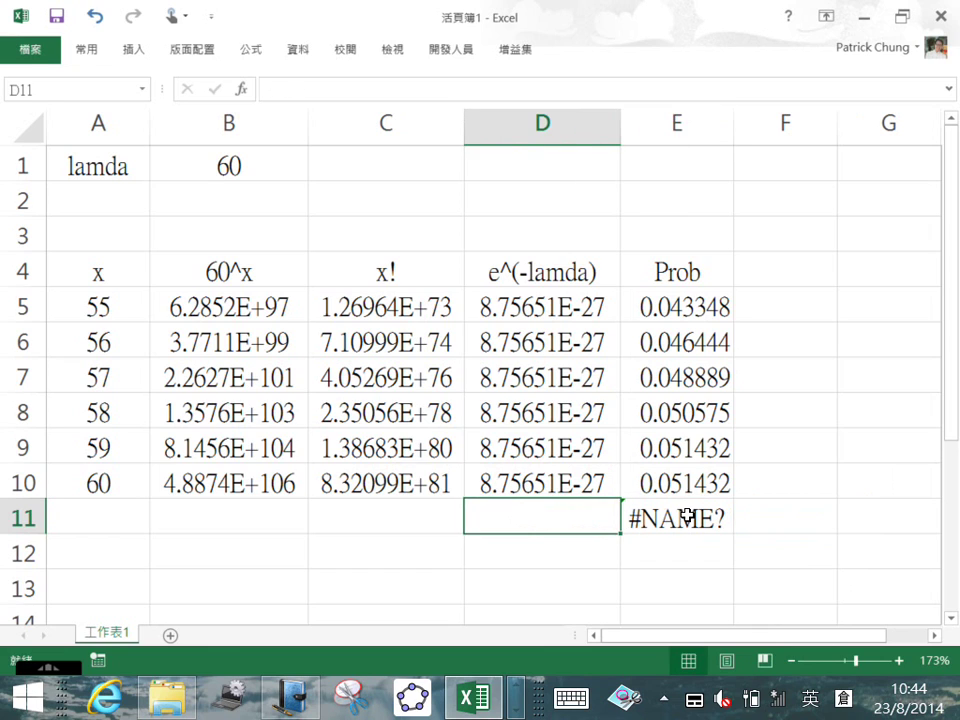
Correct the total in E11 to =SUM(E5:E10), adding up the Prob column
{"action": "left_click", "coordinate": [688, 515]}
{"action": "double_click", "coordinate": [688, 515]}
{"action": "key", "text": "BackSpace"}
{"action": "type", "text": "m"}
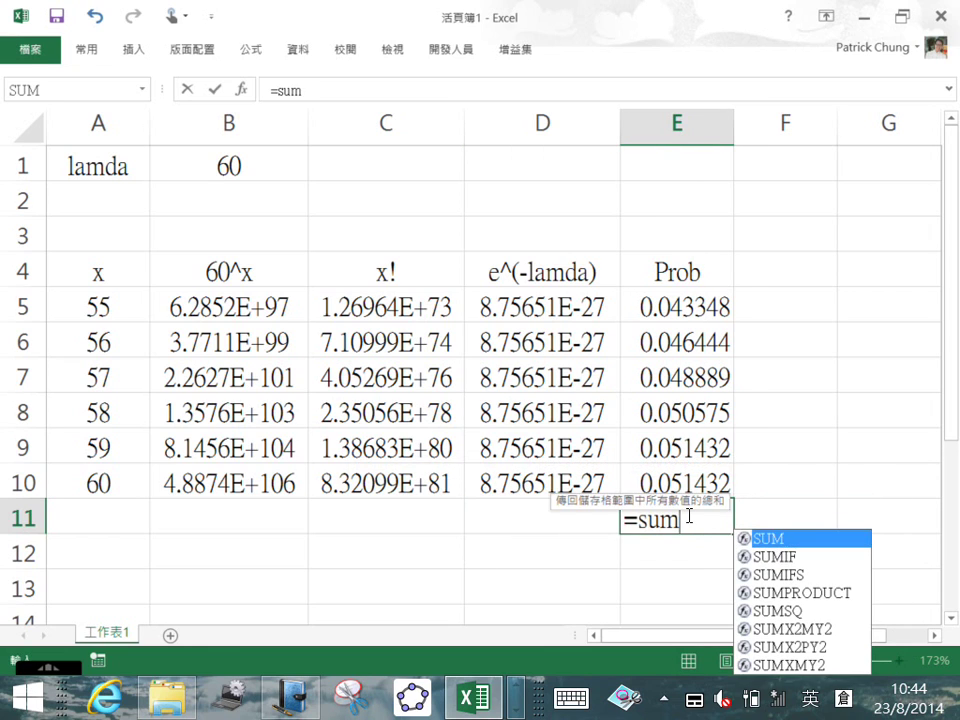
{"action": "type", "text": "("}
{"action": "left_click_drag", "start_coordinate": [643, 305], "coordinate": [675, 477]}
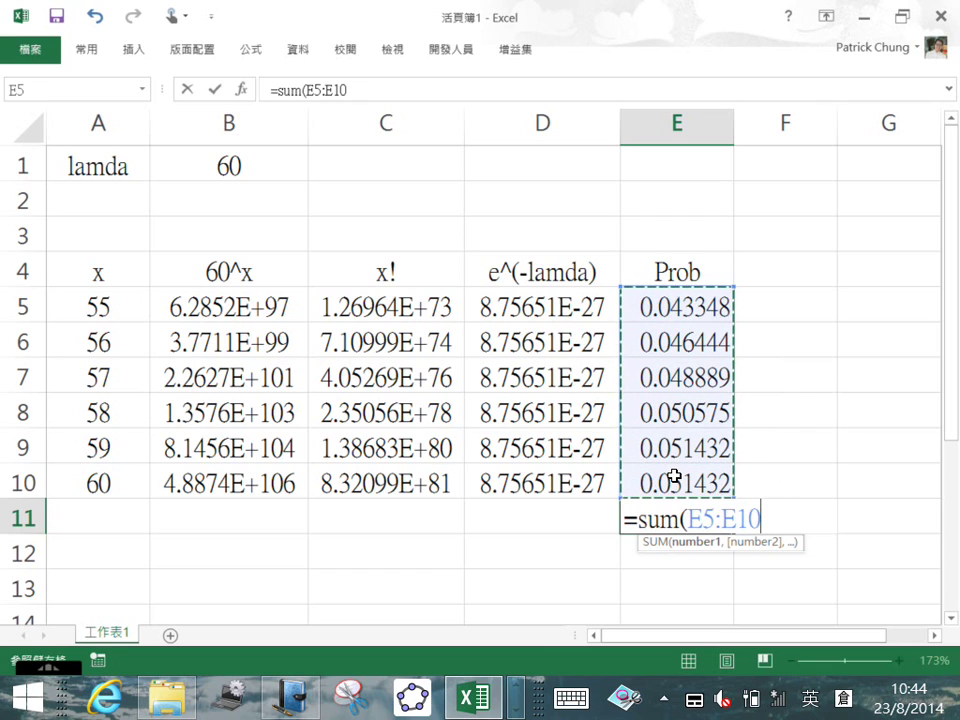
{"action": "key", "text": "Return"}
{"action": "key", "text": "Up"}
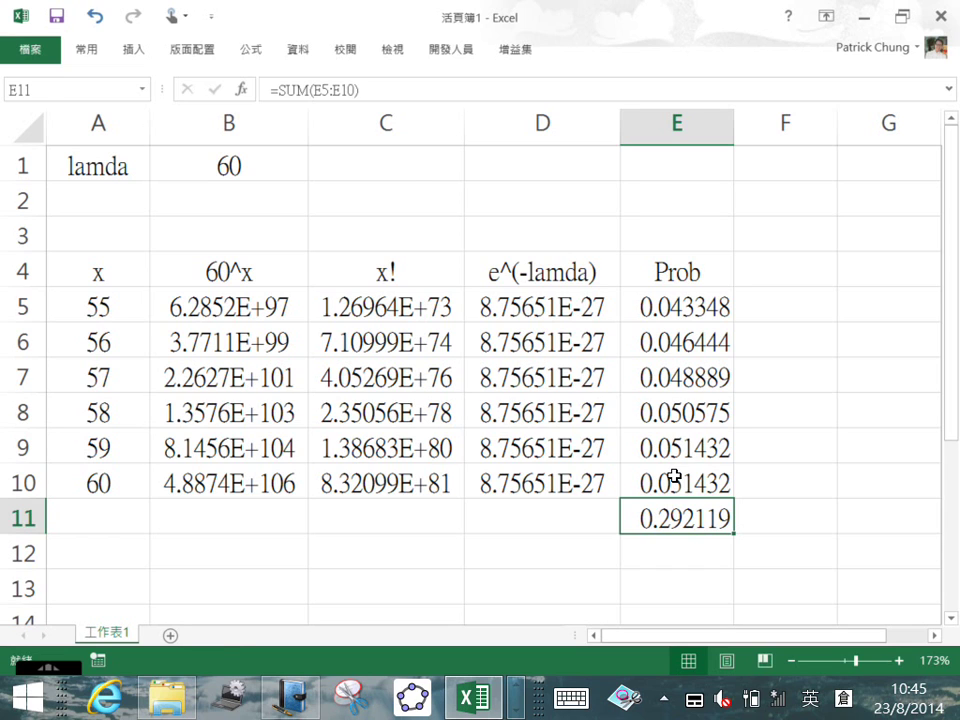
Switch to the Poisson Distribution notes in Windows Journal and handwrite = 0.2921 beneath the part (b) expression
{"action": "left_click", "coordinate": [290, 697]}
{"action": "mouse_move", "coordinate": [396, 486]}
{"action": "left_mouse_down"}
{"action": "mouse_move", "coordinate": [444, 481]}
{"action": "mouse_move", "coordinate": [508, 505]}
{"action": "mouse_move", "coordinate": [546, 503]}
{"action": "left_mouse_up"}
{"action": "left_click", "coordinate": [466, 500]}
{"action": "left_click_drag", "start_coordinate": [563, 478], "coordinate": [564, 500]}
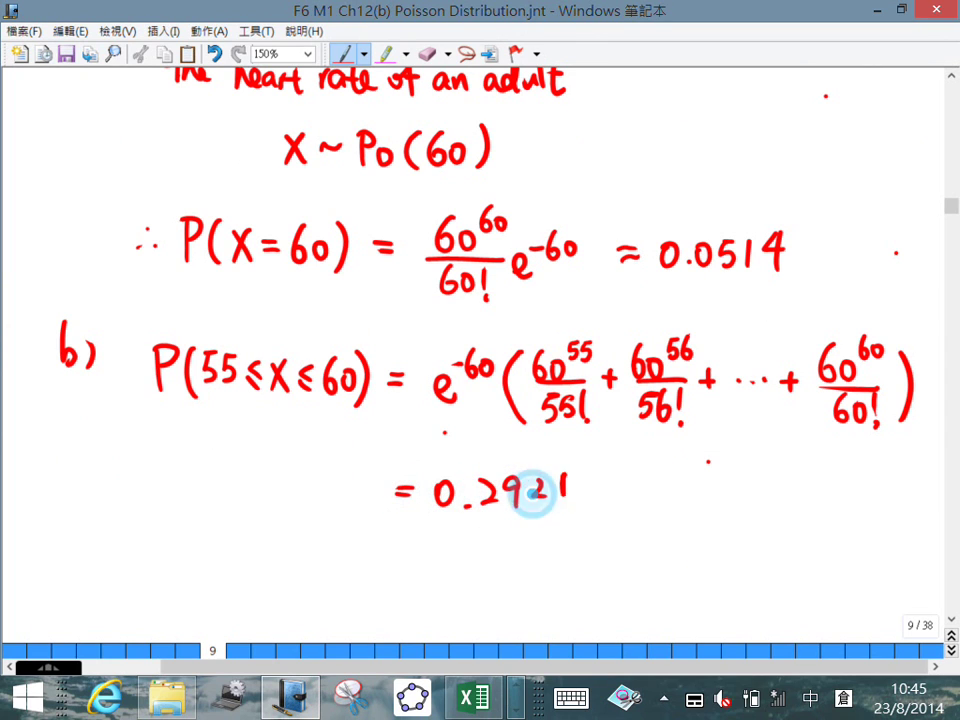
Handwrite the label c) below part (b), followed by Mean = 60
{"action": "mouse_move", "coordinate": [106, 557]}
{"action": "left_mouse_down"}
{"action": "mouse_move", "coordinate": [105, 578]}
{"action": "mouse_move", "coordinate": [118, 580]}
{"action": "left_mouse_up"}
{"action": "scroll", "coordinate": [120, 583], "scroll_direction": "up", "scroll_amount": 1}
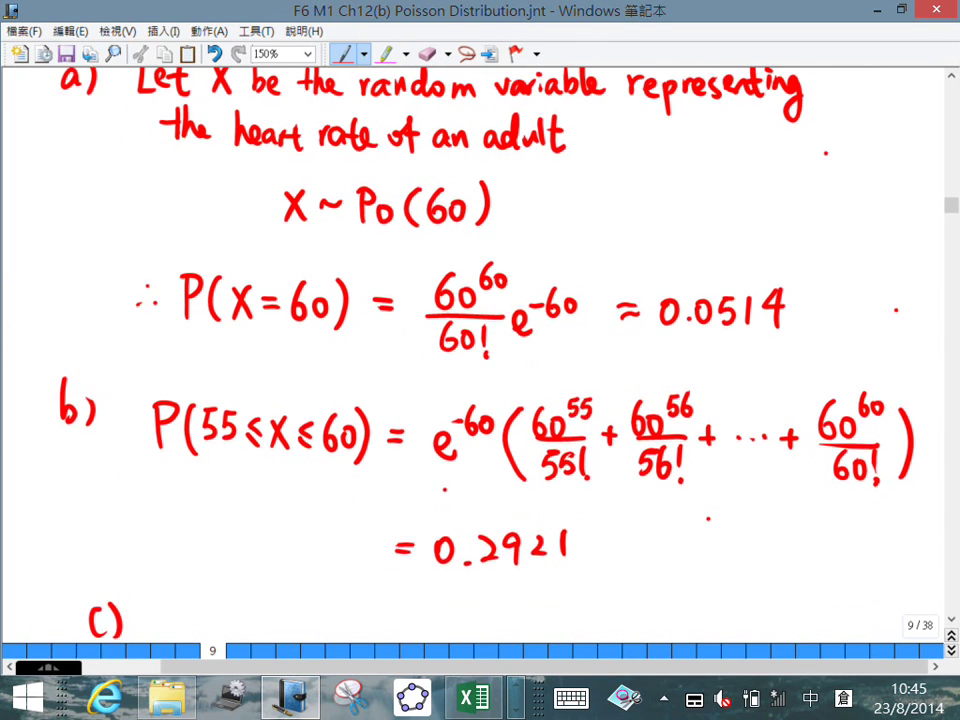
{"action": "scroll", "coordinate": [480, 350], "scroll_direction": "up", "scroll_amount": 3}
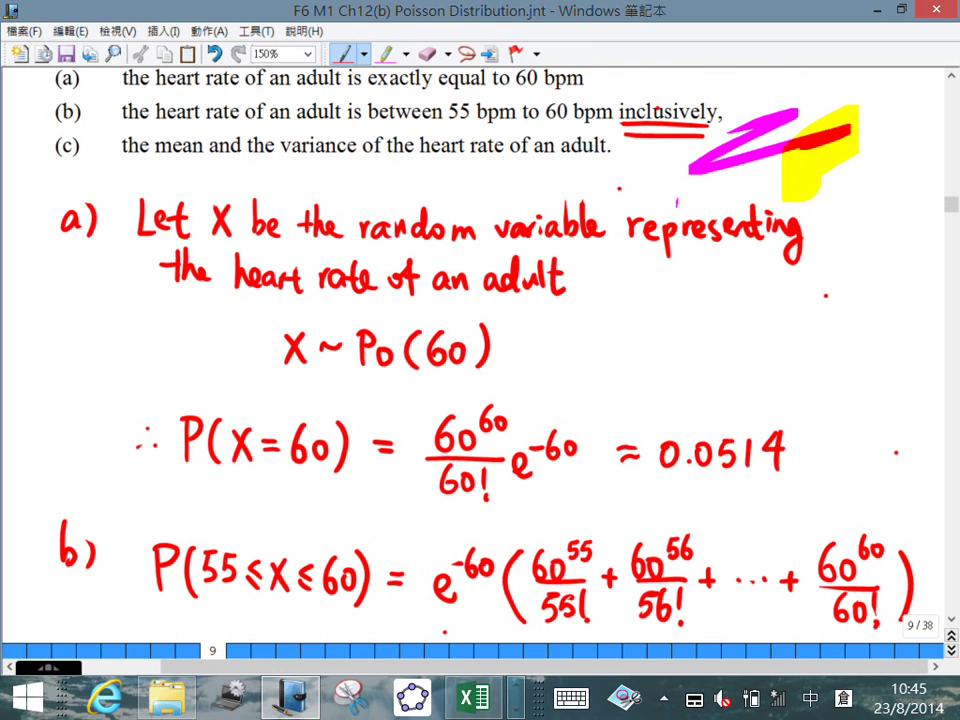
{"action": "scroll", "coordinate": [480, 350], "scroll_direction": "down", "scroll_amount": 5}
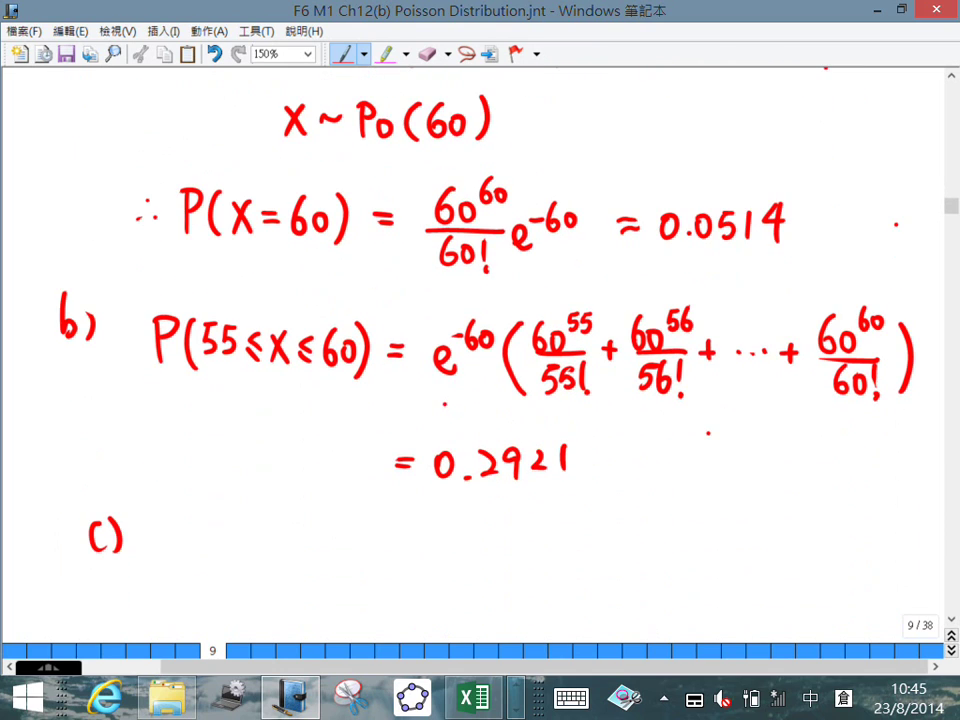
{"action": "left_click_drag", "start_coordinate": [190, 528], "coordinate": [190, 556]}
{"action": "left_click_drag", "start_coordinate": [458, 584], "coordinate": [468, 577]}
{"action": "mouse_move", "coordinate": [192, 530]}
{"action": "left_mouse_down"}
{"action": "mouse_move", "coordinate": [232, 556]}
{"action": "mouse_move", "coordinate": [252, 546]}
{"action": "mouse_move", "coordinate": [318, 556]}
{"action": "left_mouse_up"}
{"action": "mouse_move", "coordinate": [334, 541]}
{"action": "left_mouse_down"}
{"action": "mouse_move", "coordinate": [360, 539]}
{"action": "mouse_move", "coordinate": [355, 556]}
{"action": "mouse_move", "coordinate": [388, 561]}
{"action": "mouse_move", "coordinate": [392, 543]}
{"action": "left_mouse_up"}
Handwrite Variance = 60 on the line below the mean
{"action": "mouse_move", "coordinate": [187, 592]}
{"action": "left_mouse_down"}
{"action": "mouse_move", "coordinate": [212, 592]}
{"action": "mouse_move", "coordinate": [244, 622]}
{"action": "mouse_move", "coordinate": [256, 601]}
{"action": "left_mouse_up"}
{"action": "mouse_move", "coordinate": [261, 604]}
{"action": "left_mouse_down"}
{"action": "mouse_move", "coordinate": [263, 622]}
{"action": "mouse_move", "coordinate": [291, 609]}
{"action": "mouse_move", "coordinate": [350, 616]}
{"action": "left_mouse_up"}
{"action": "left_click", "coordinate": [263, 608]}
{"action": "mouse_move", "coordinate": [364, 610]}
{"action": "left_mouse_down"}
{"action": "mouse_move", "coordinate": [397, 620]}
{"action": "mouse_move", "coordinate": [474, 576]}
{"action": "left_mouse_up"}
Handwrite the unit bpm after both the mean and the variance in part (c)
{"action": "left_click", "coordinate": [428, 54]}
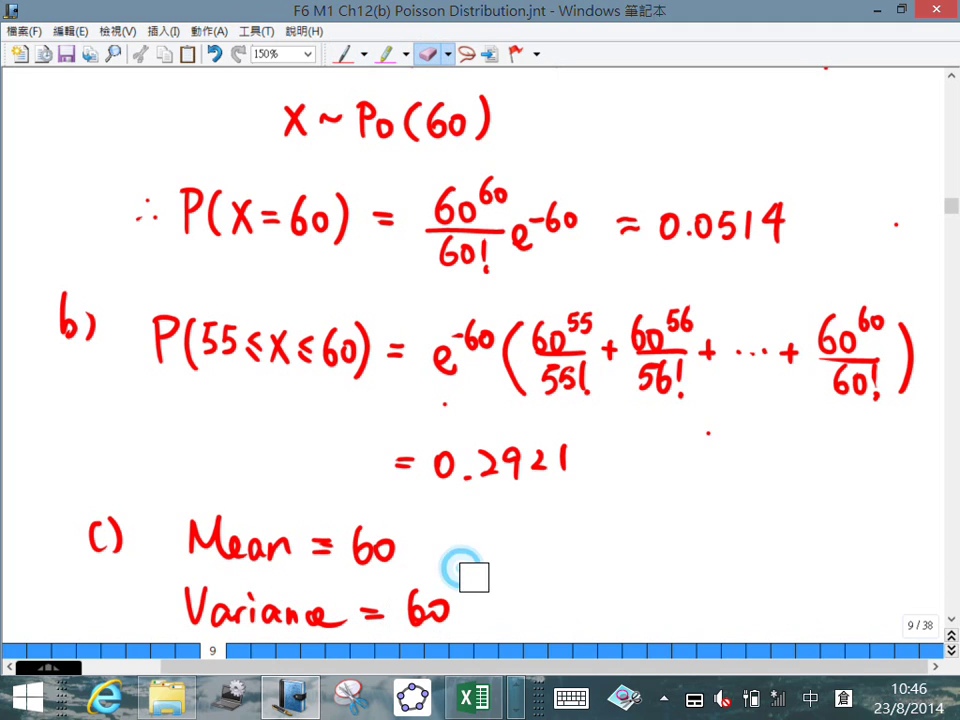
{"action": "left_click", "coordinate": [343, 54]}
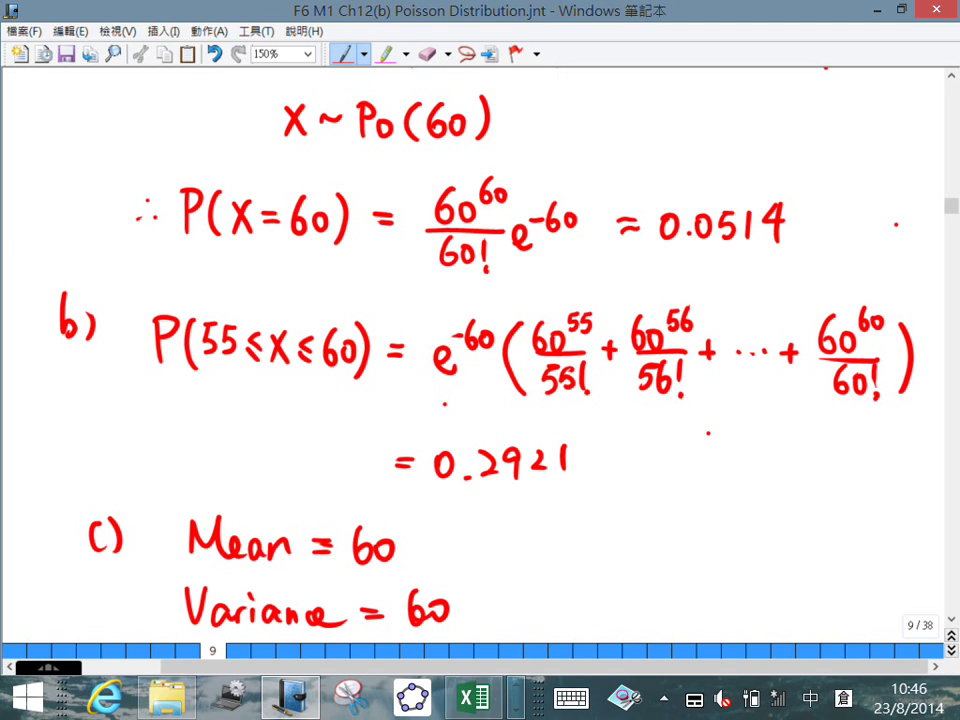
{"action": "mouse_move", "coordinate": [430, 520]}
{"action": "left_mouse_down"}
{"action": "mouse_move", "coordinate": [446, 552]}
{"action": "mouse_move", "coordinate": [458, 543]}
{"action": "left_mouse_up"}
{"action": "mouse_move", "coordinate": [477, 590]}
{"action": "left_mouse_down"}
{"action": "mouse_move", "coordinate": [497, 621]}
{"action": "mouse_move", "coordinate": [507, 610]}
{"action": "mouse_move", "coordinate": [546, 620]}
{"action": "left_mouse_up"}
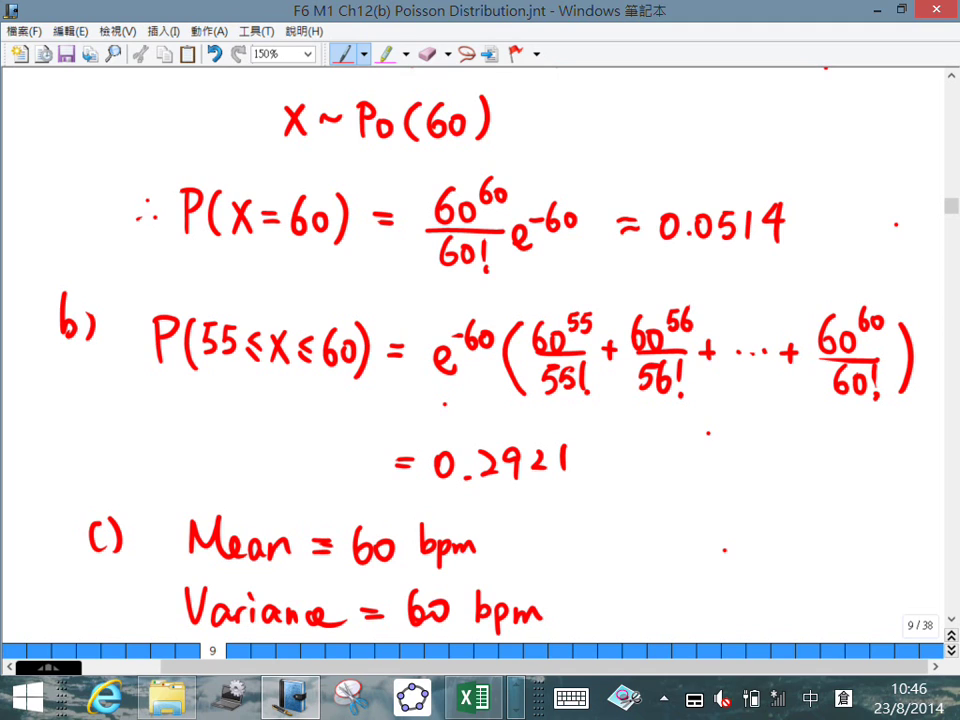
Go to exercise 4 on page 10 and examine the traffic accident question and its three parts
{"action": "scroll", "coordinate": [480, 360], "scroll_direction": "down", "scroll_amount": 12}
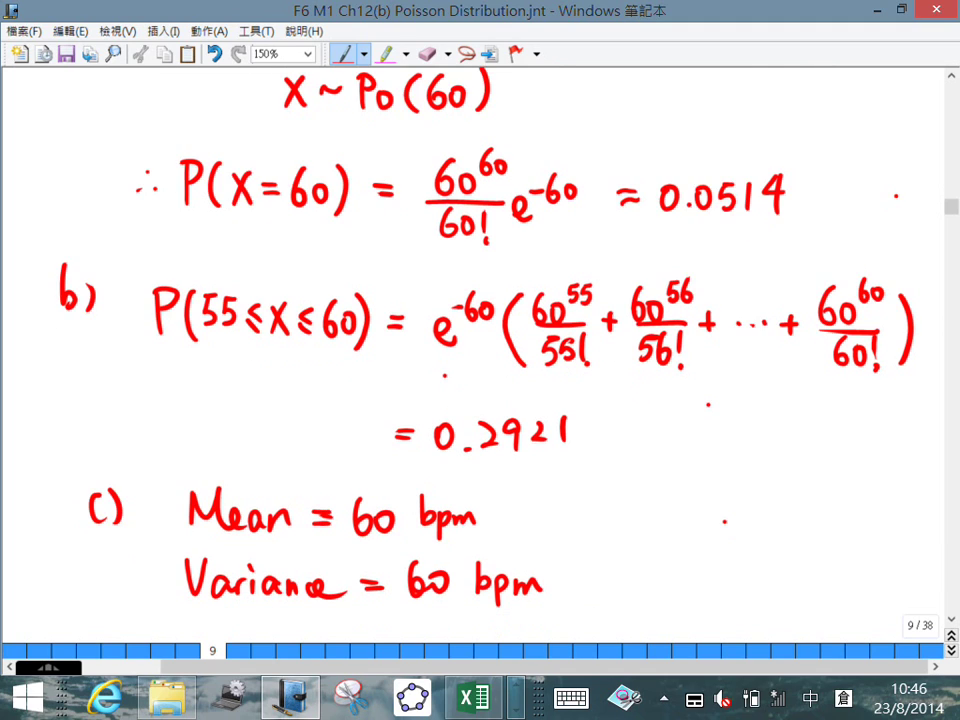
{"action": "scroll", "coordinate": [480, 360], "scroll_direction": "down", "scroll_amount": 10}
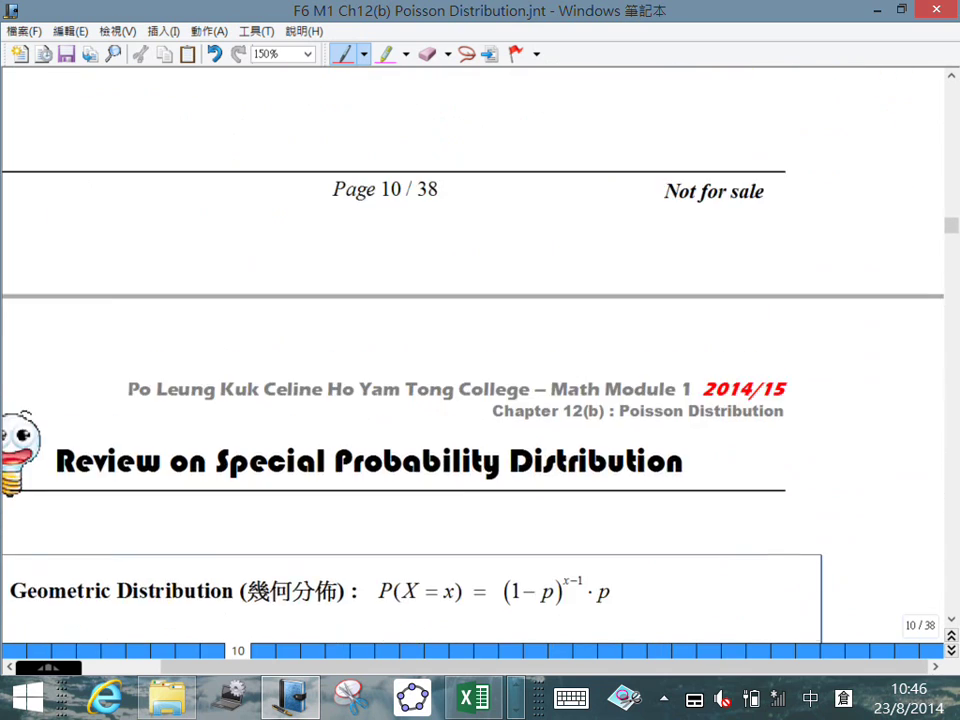
{"action": "scroll", "coordinate": [480, 360], "scroll_direction": "up", "scroll_amount": 10}
{"action": "scroll", "coordinate": [480, 360], "scroll_direction": "down", "scroll_amount": 2}
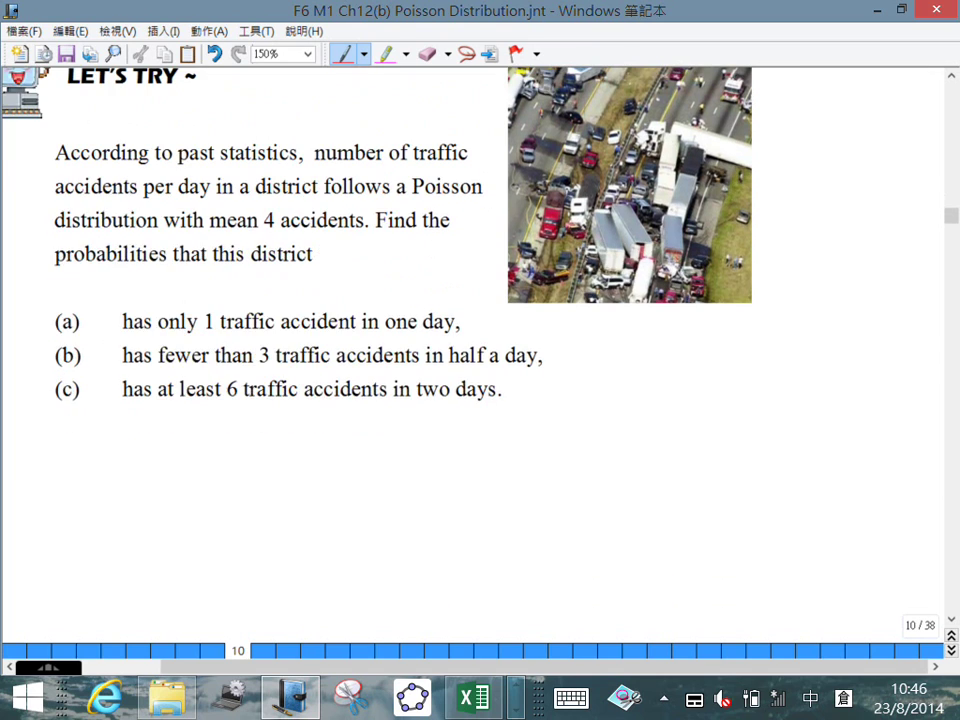
{"action": "scroll", "coordinate": [480, 360], "scroll_direction": "left", "scroll_amount": 3}
{"action": "scroll", "coordinate": [480, 360], "scroll_direction": "down", "scroll_amount": 2}
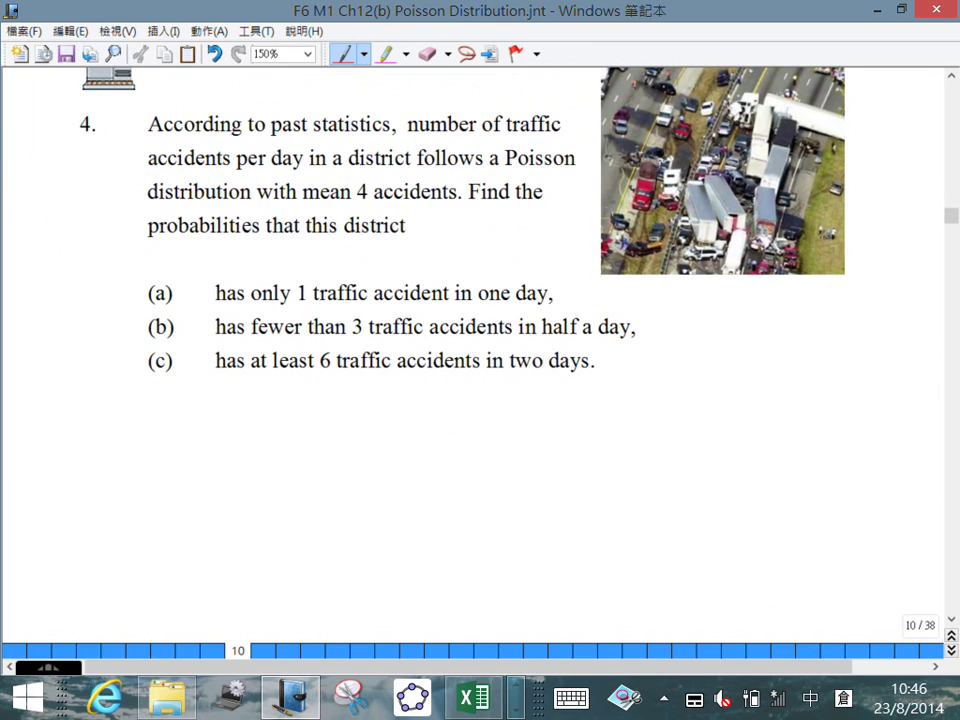